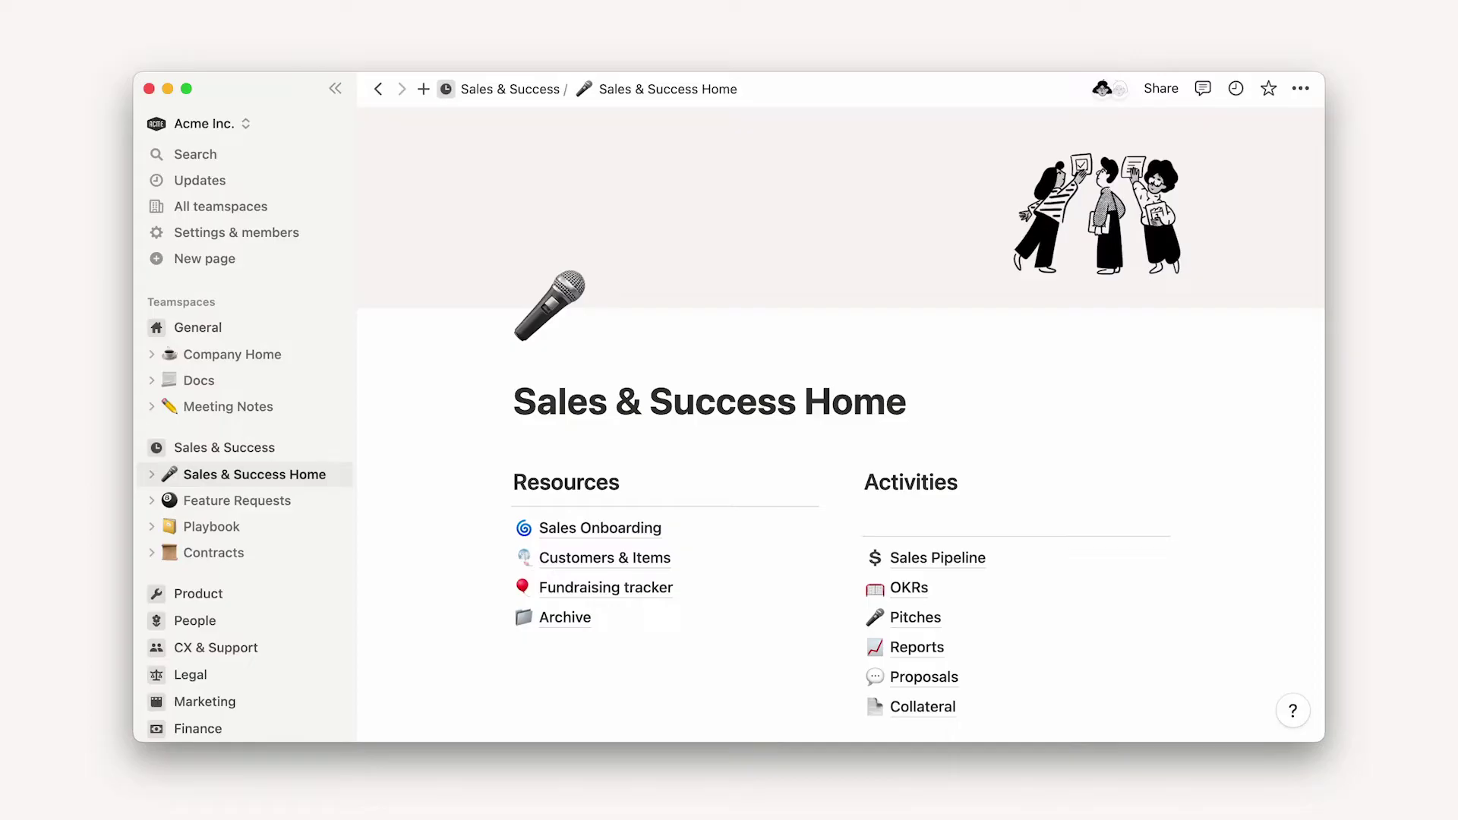
- Create a new page in the Sales & Success teamspace and make it a board
{"action": "left_click", "coordinate": [274, 257]}
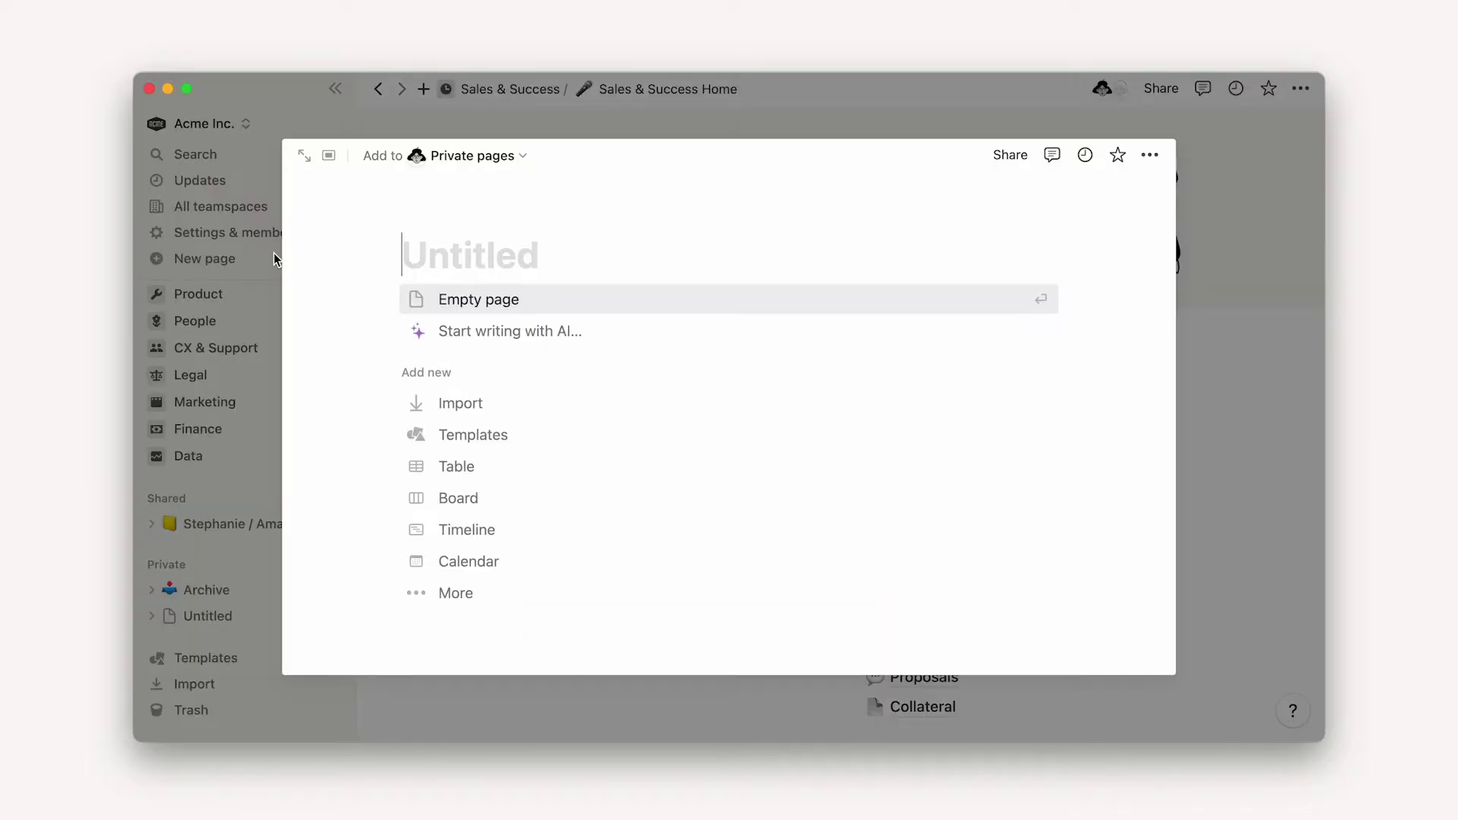
{"action": "left_click", "coordinate": [525, 158]}
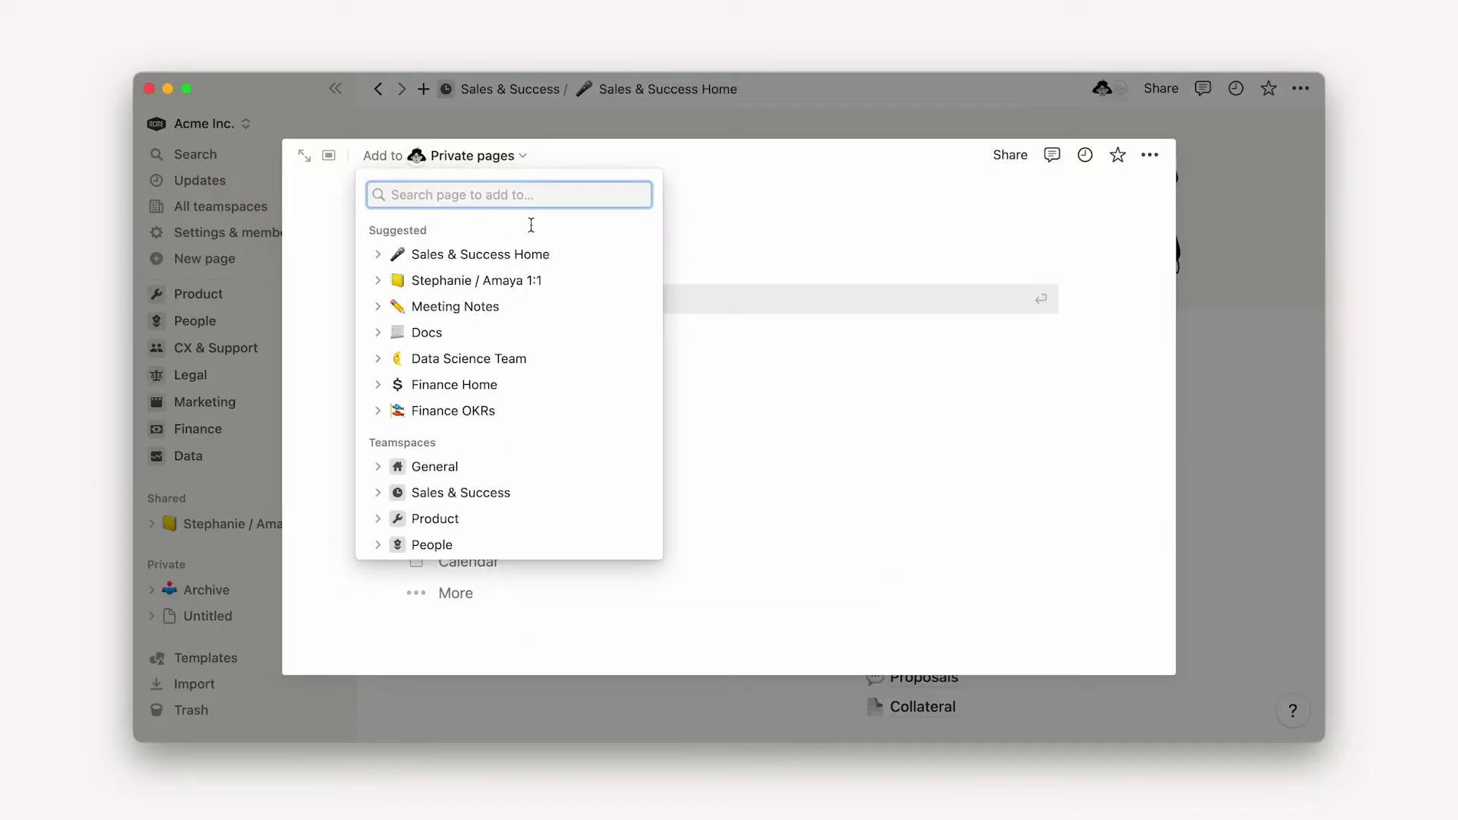
{"action": "left_click", "coordinate": [581, 491]}
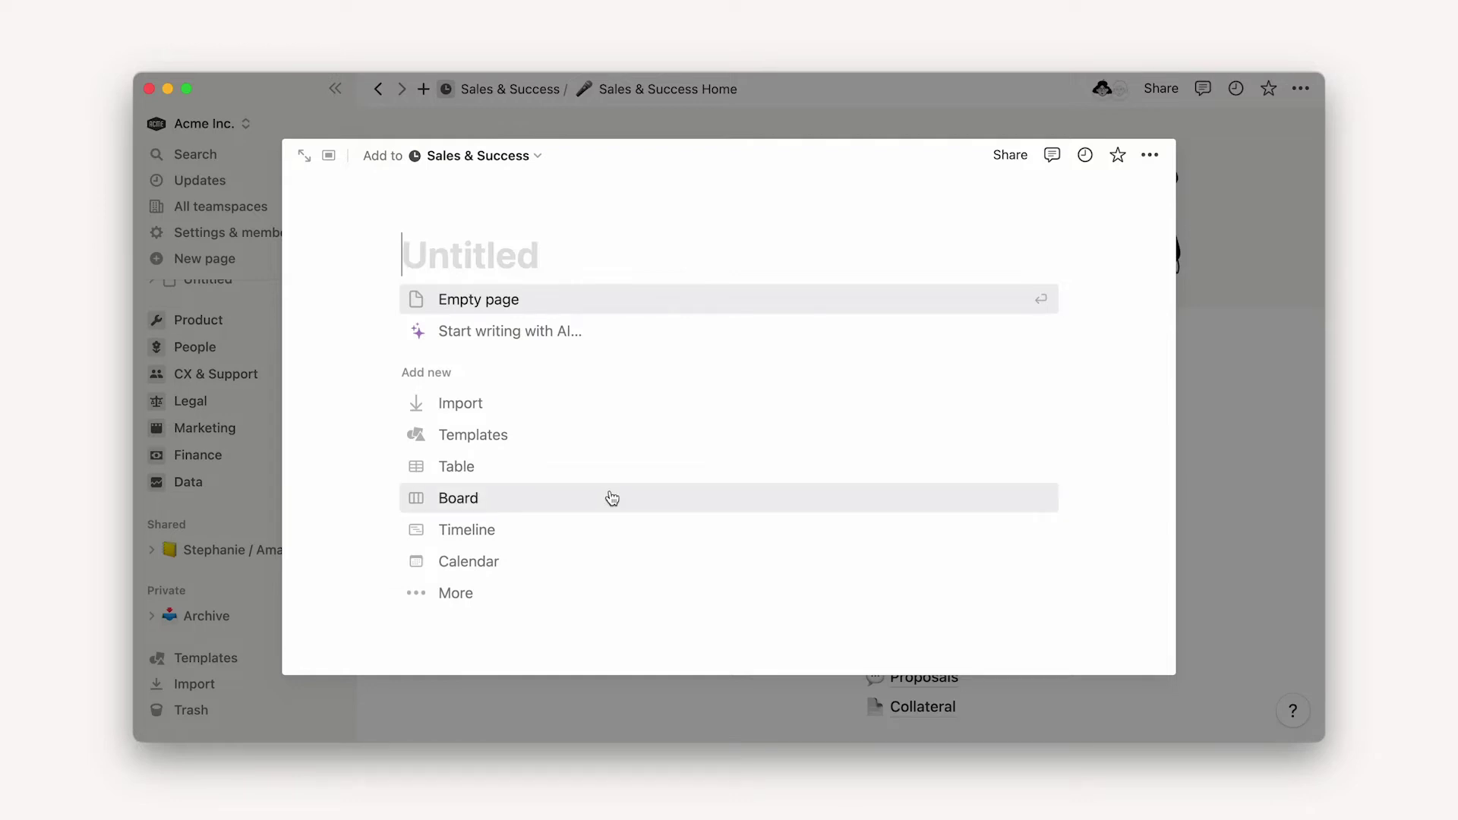
{"action": "left_click", "coordinate": [612, 498]}
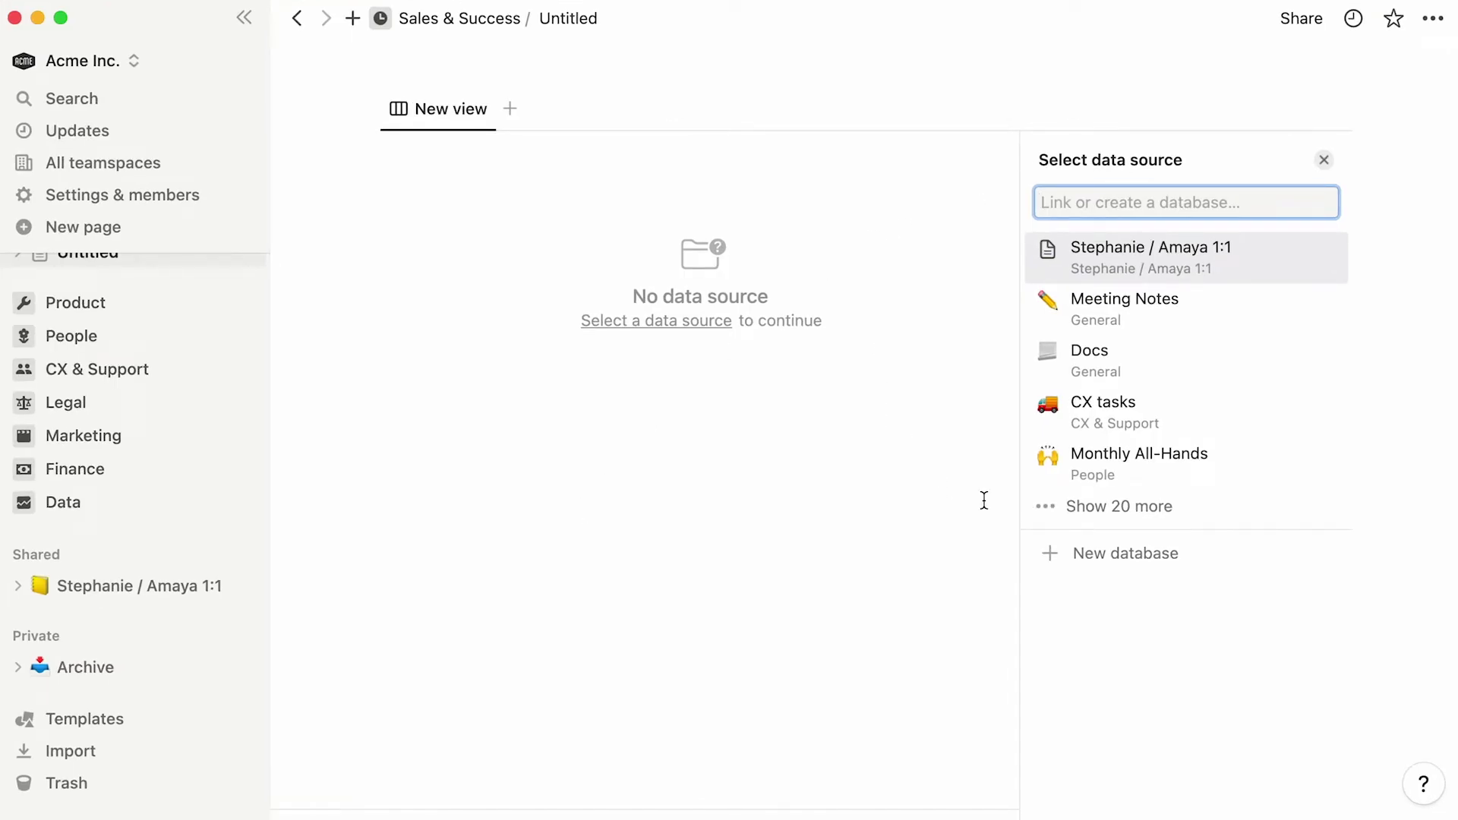
- Give the board a new database, then embed a /board view with a new database on Sales & Success Home
{"action": "left_click", "coordinate": [1035, 566]}
{"action": "scroll", "coordinate": [215, 453], "scroll_direction": "up", "scroll_amount": 5}
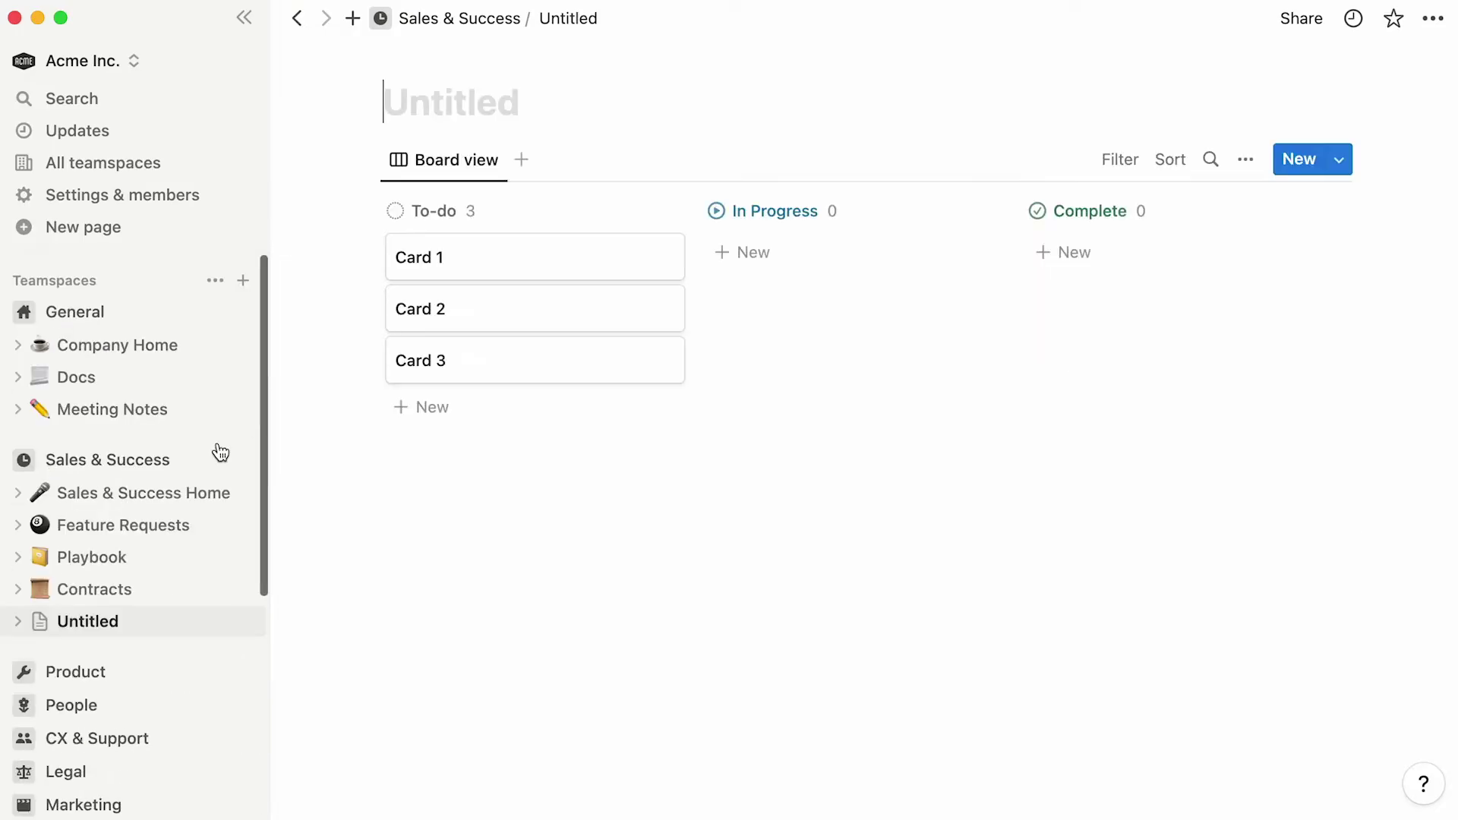
{"action": "left_click", "coordinate": [195, 498]}
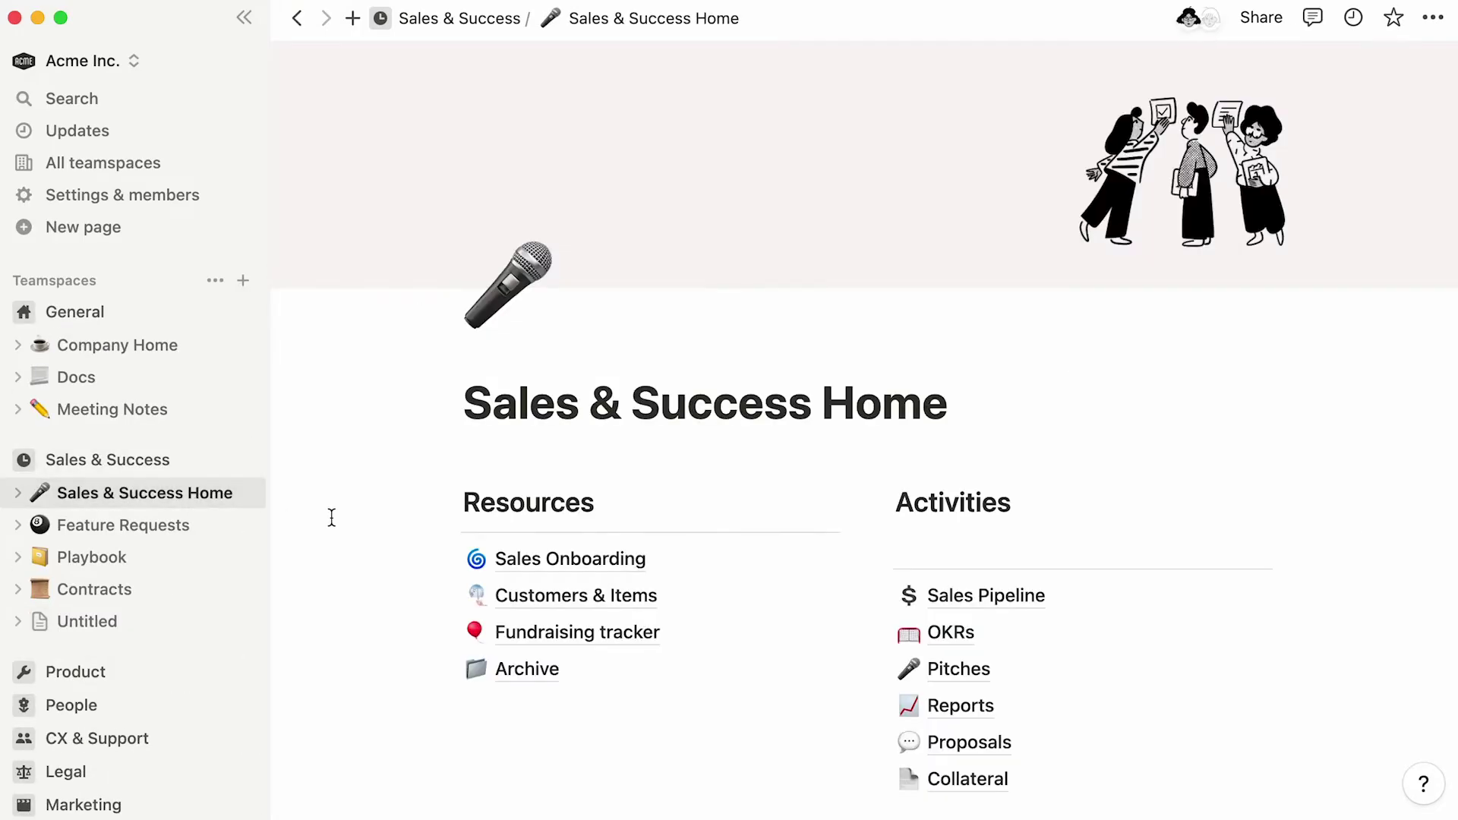
{"action": "scroll", "coordinate": [455, 586], "scroll_direction": "down", "scroll_amount": 3}
{"action": "left_click", "coordinate": [483, 603]}
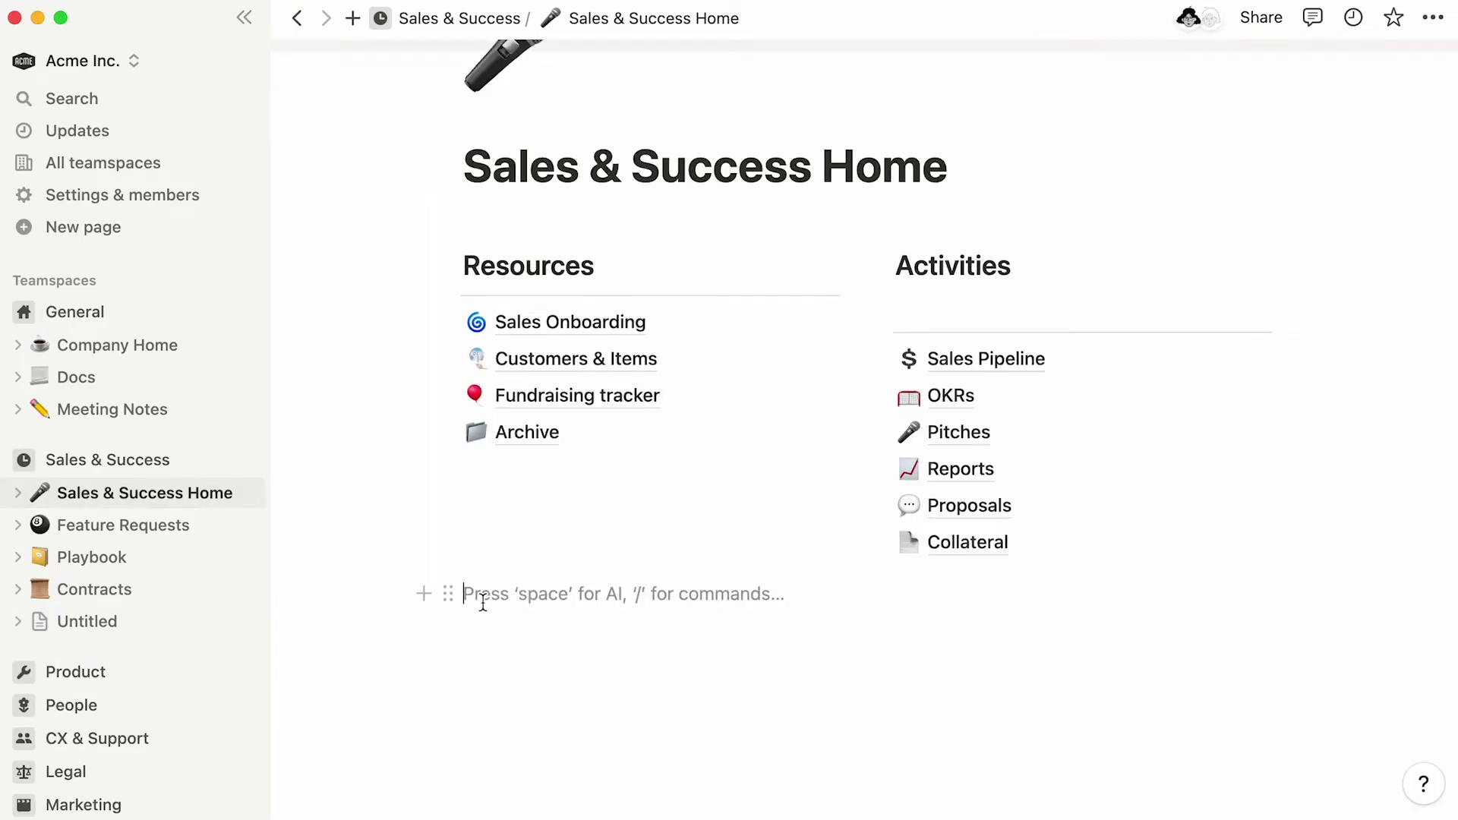
{"action": "type", "text": "/b"}
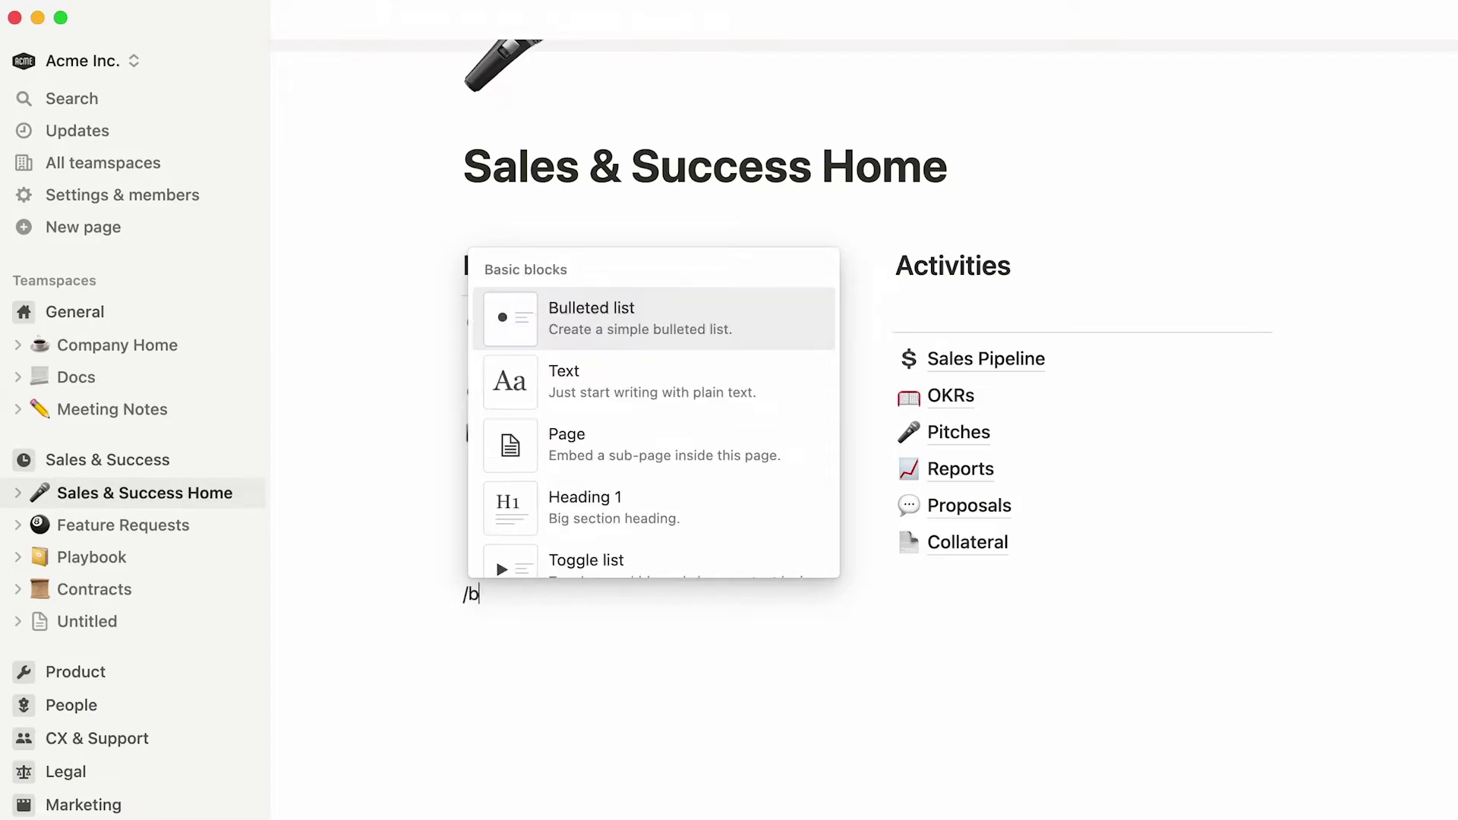
{"action": "type", "text": "oard"}
{"action": "key", "text": "Return"}
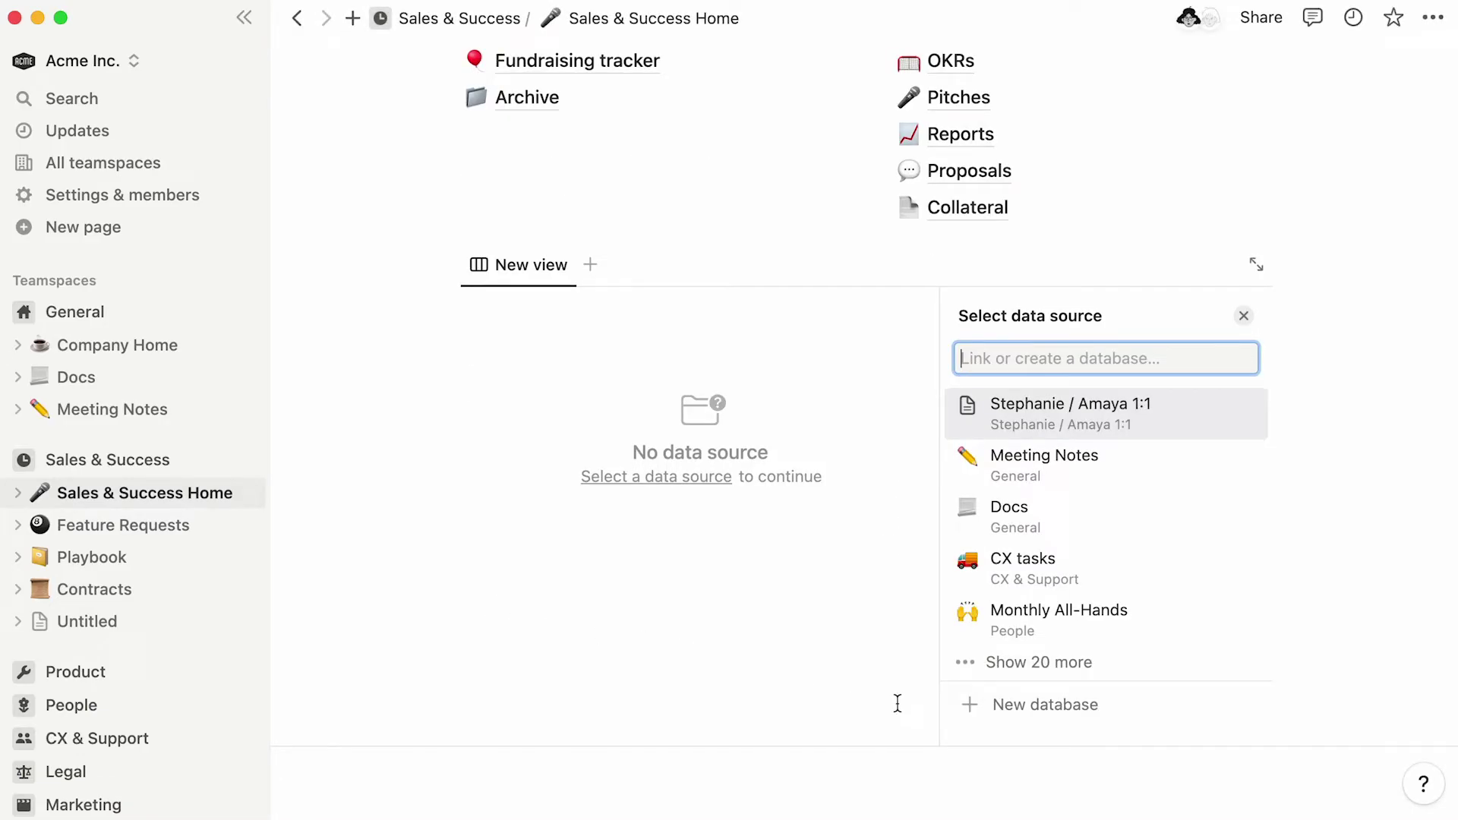
{"action": "left_click", "coordinate": [953, 711]}
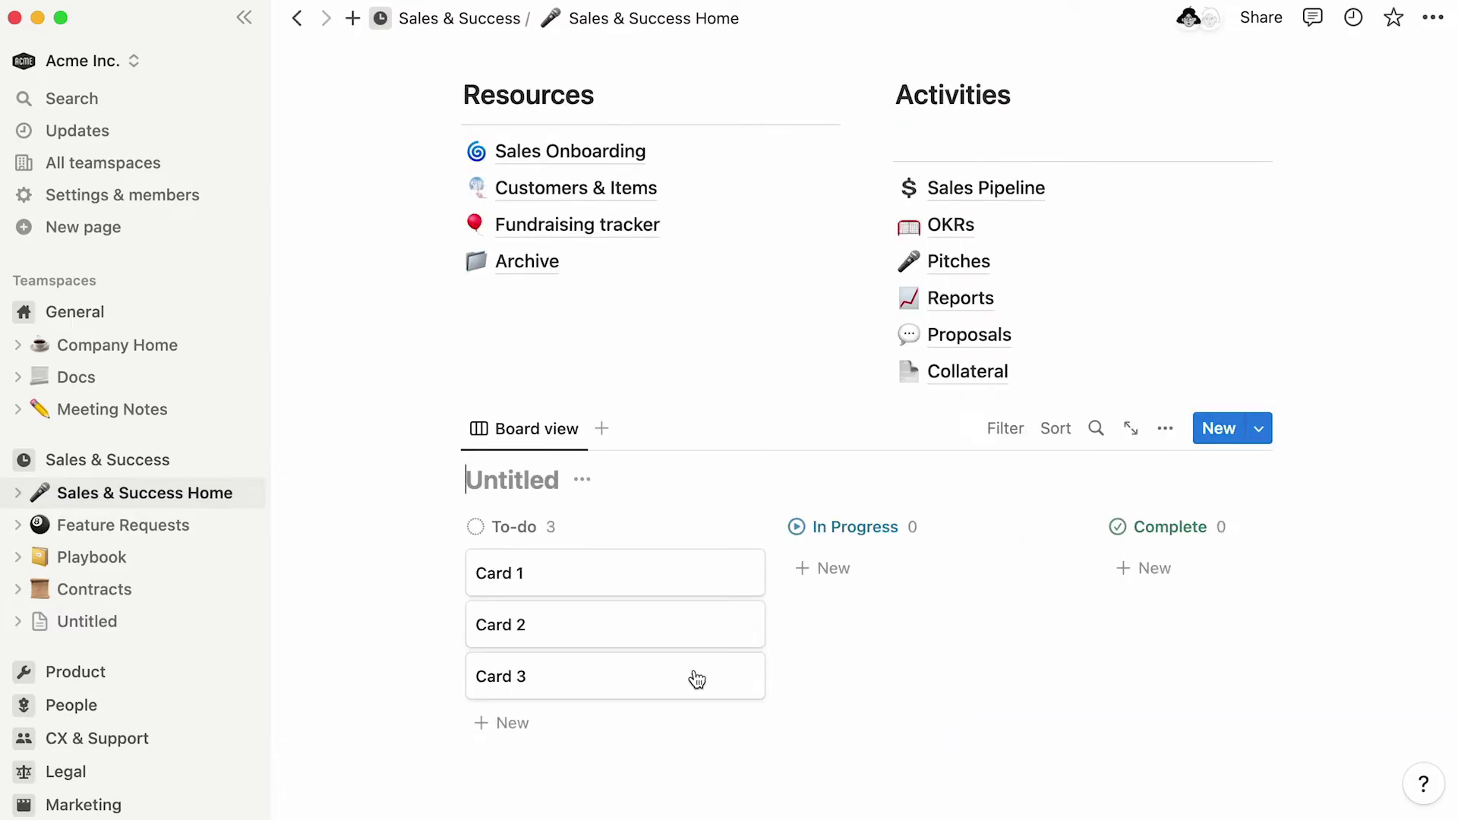
{"action": "scroll", "coordinate": [400, 596], "scroll_direction": "down", "scroll_amount": 3}
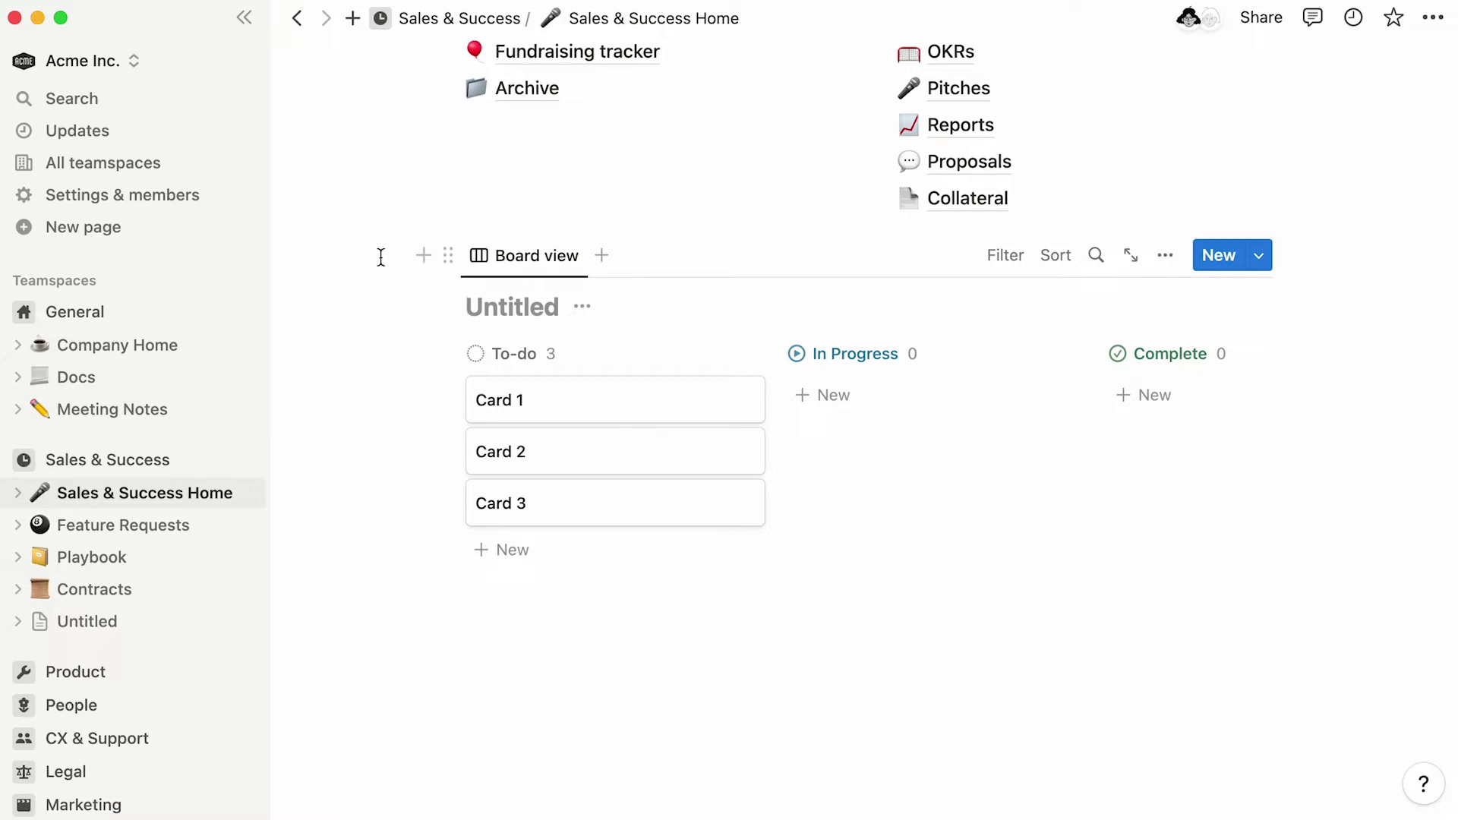
- Turn the embedded board into a page, remove its block, and delete the Untitled page
{"action": "left_click", "coordinate": [448, 259]}
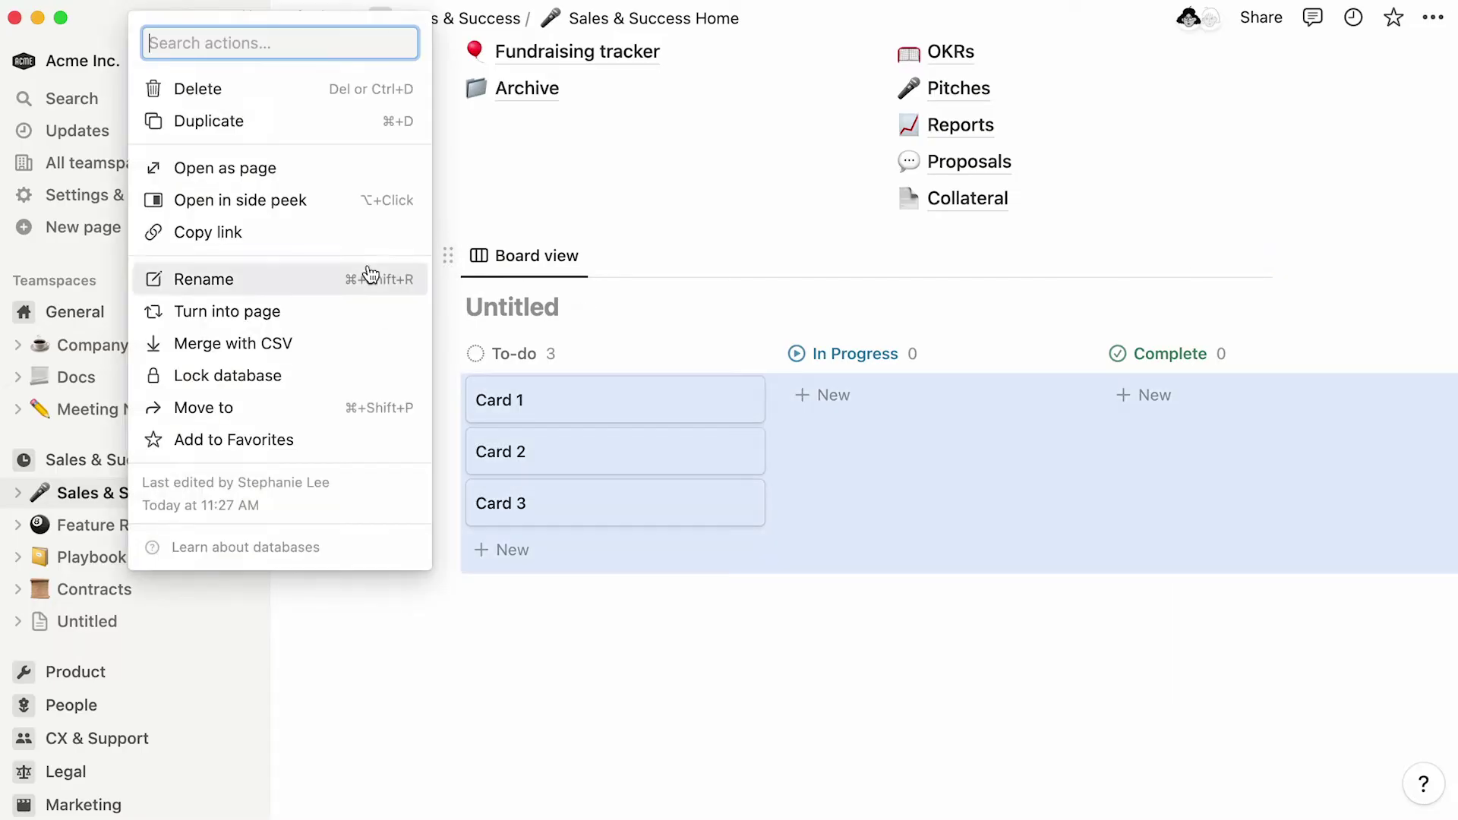
{"action": "left_click", "coordinate": [358, 313]}
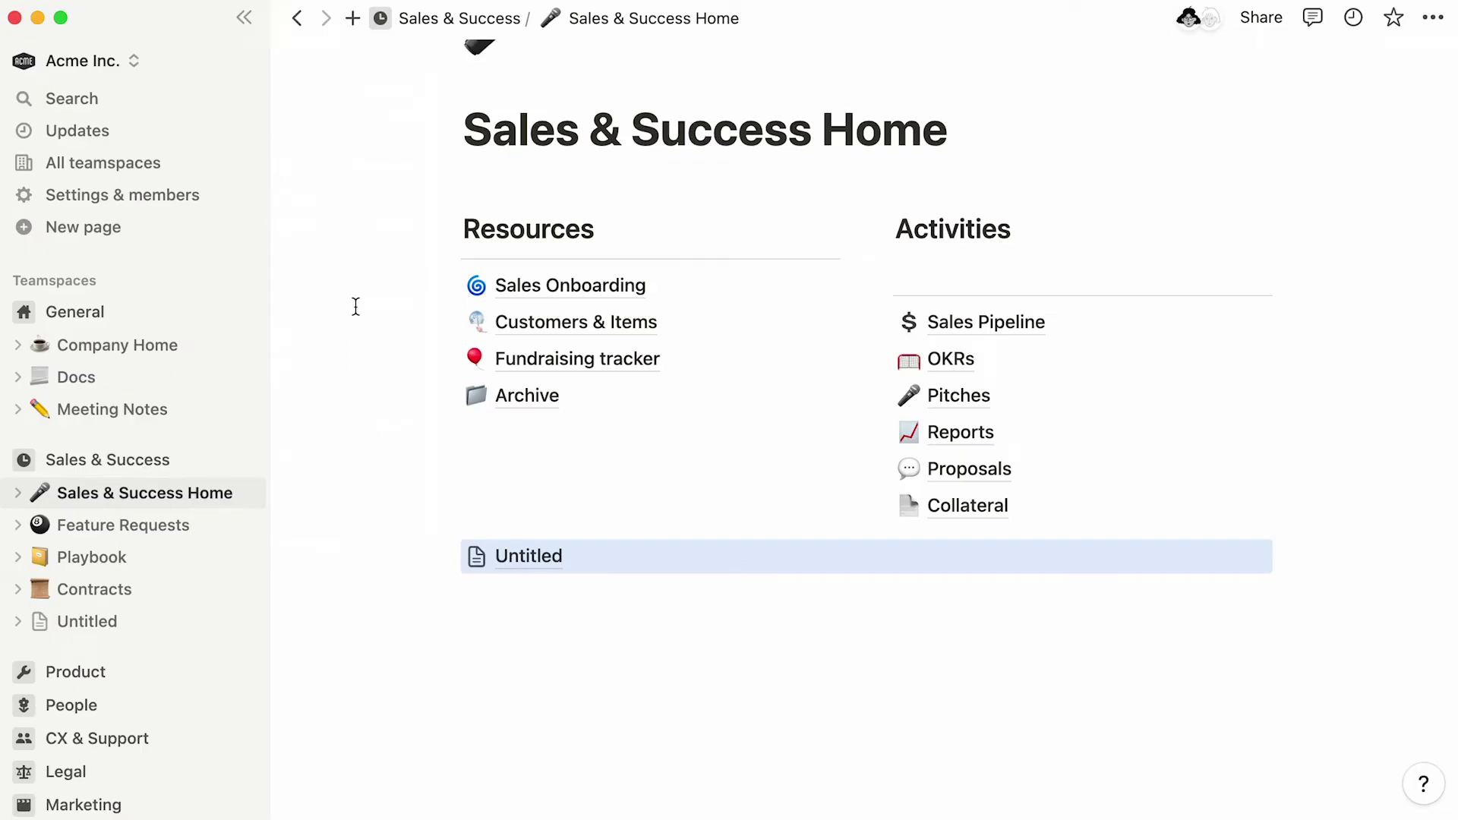
{"action": "key", "text": "BackSpace"}
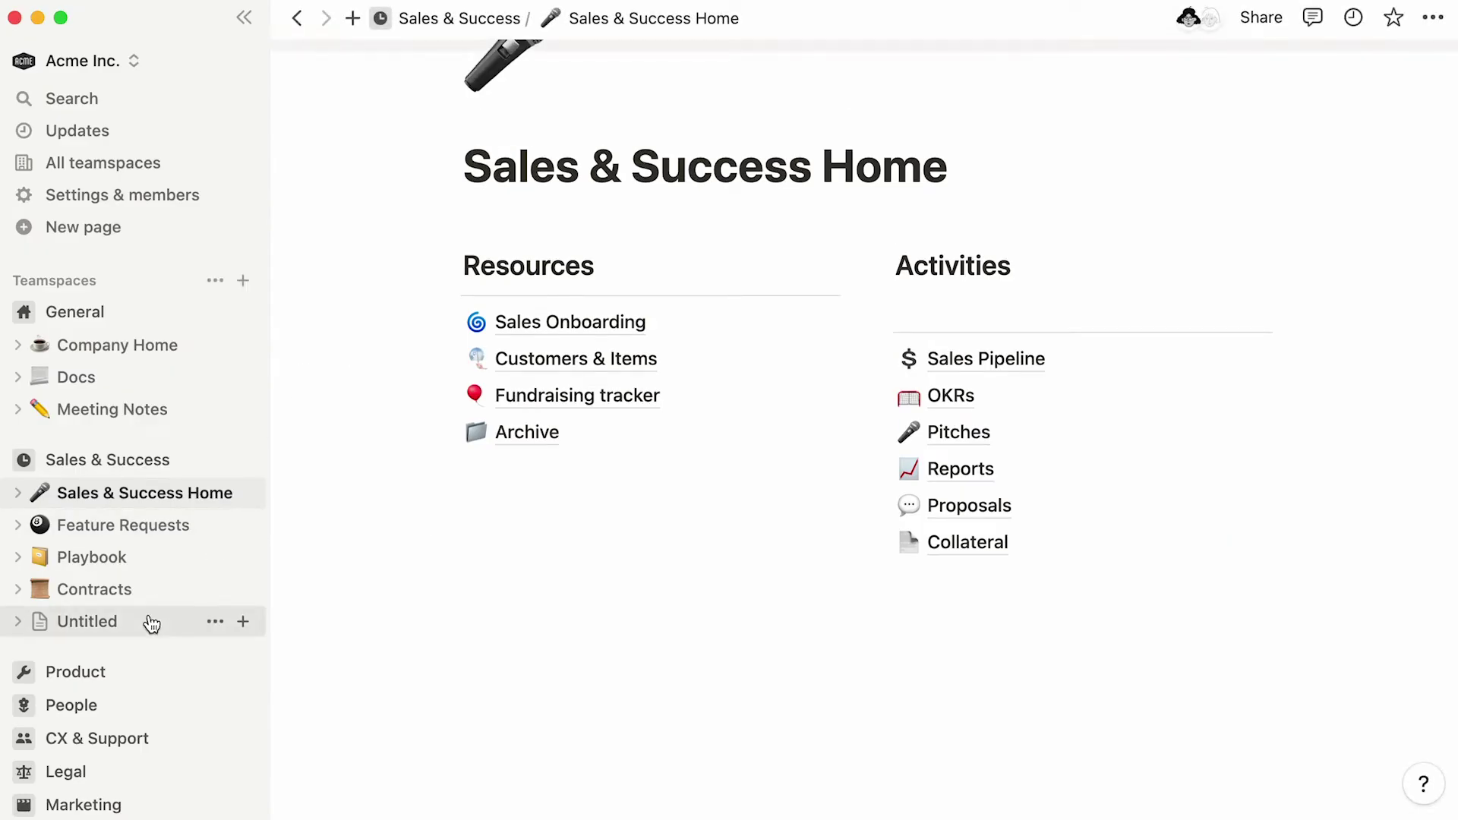
{"action": "left_click", "coordinate": [216, 624]}
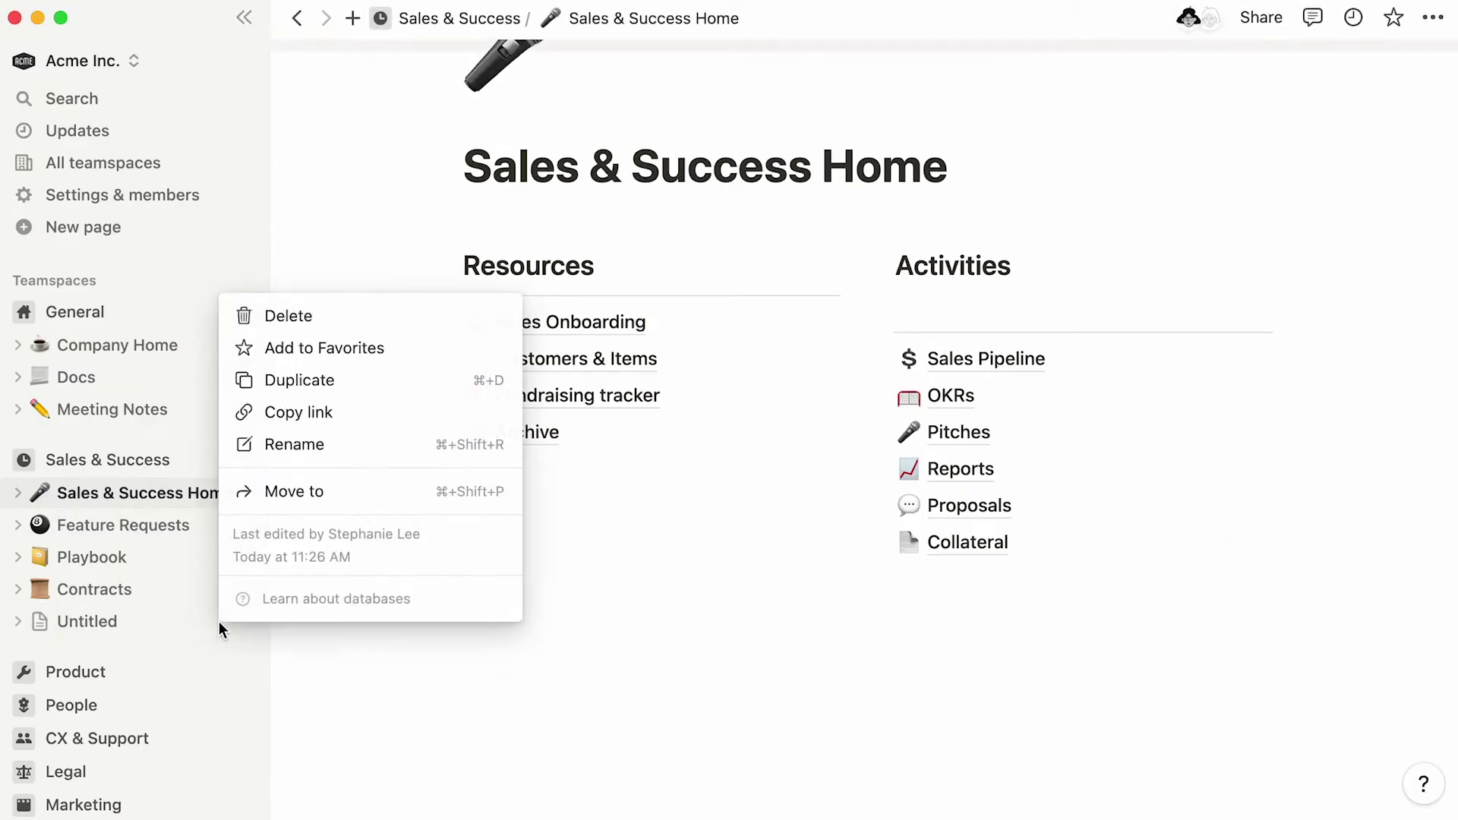
{"action": "left_click", "coordinate": [404, 315]}
{"action": "scroll", "coordinate": [209, 427], "scroll_direction": "down", "scroll_amount": 5}
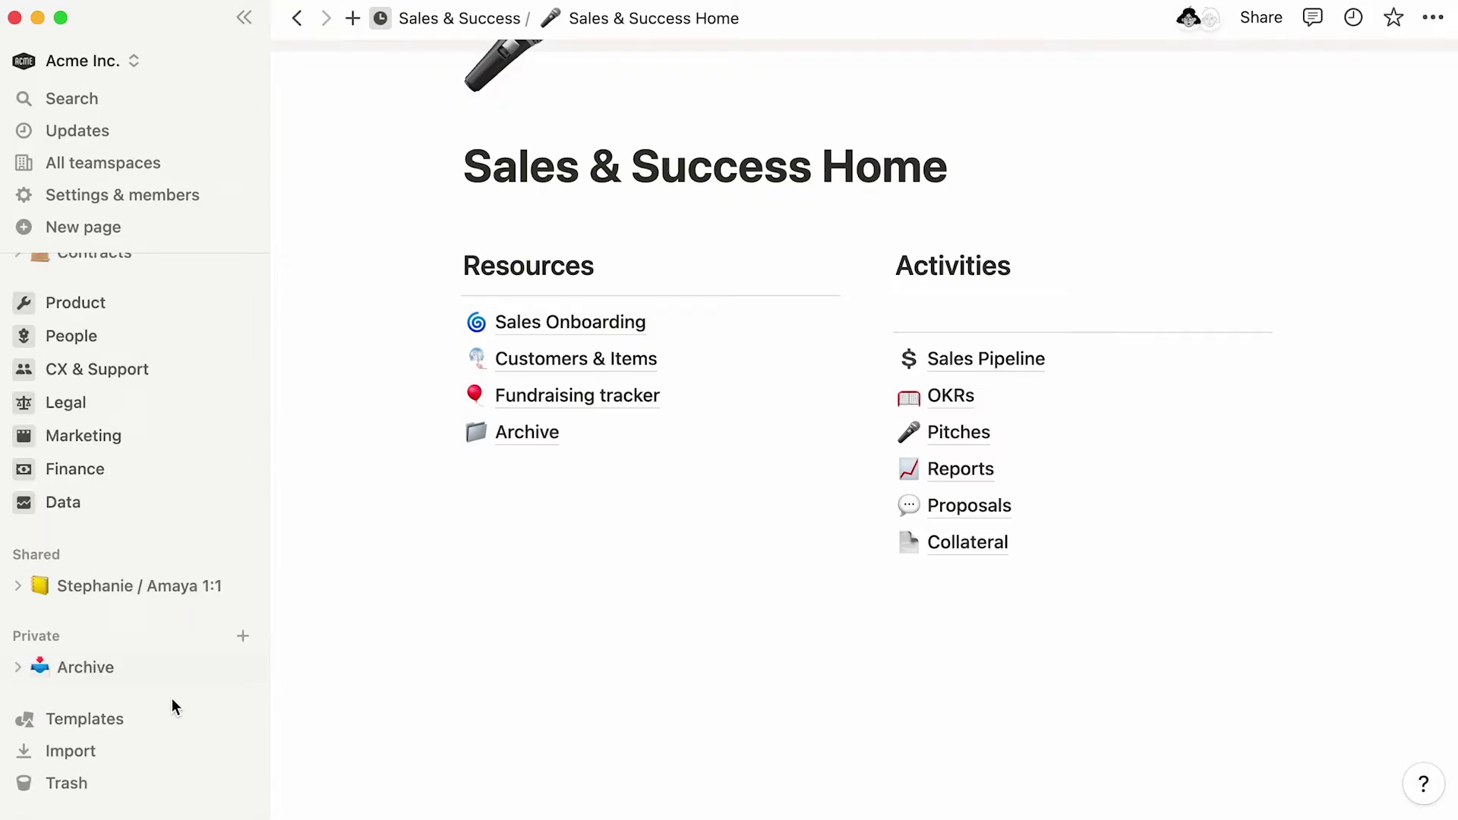
- Browse the template gallery, search 'crm' and preview the Sales CRM template
{"action": "left_click", "coordinate": [174, 718]}
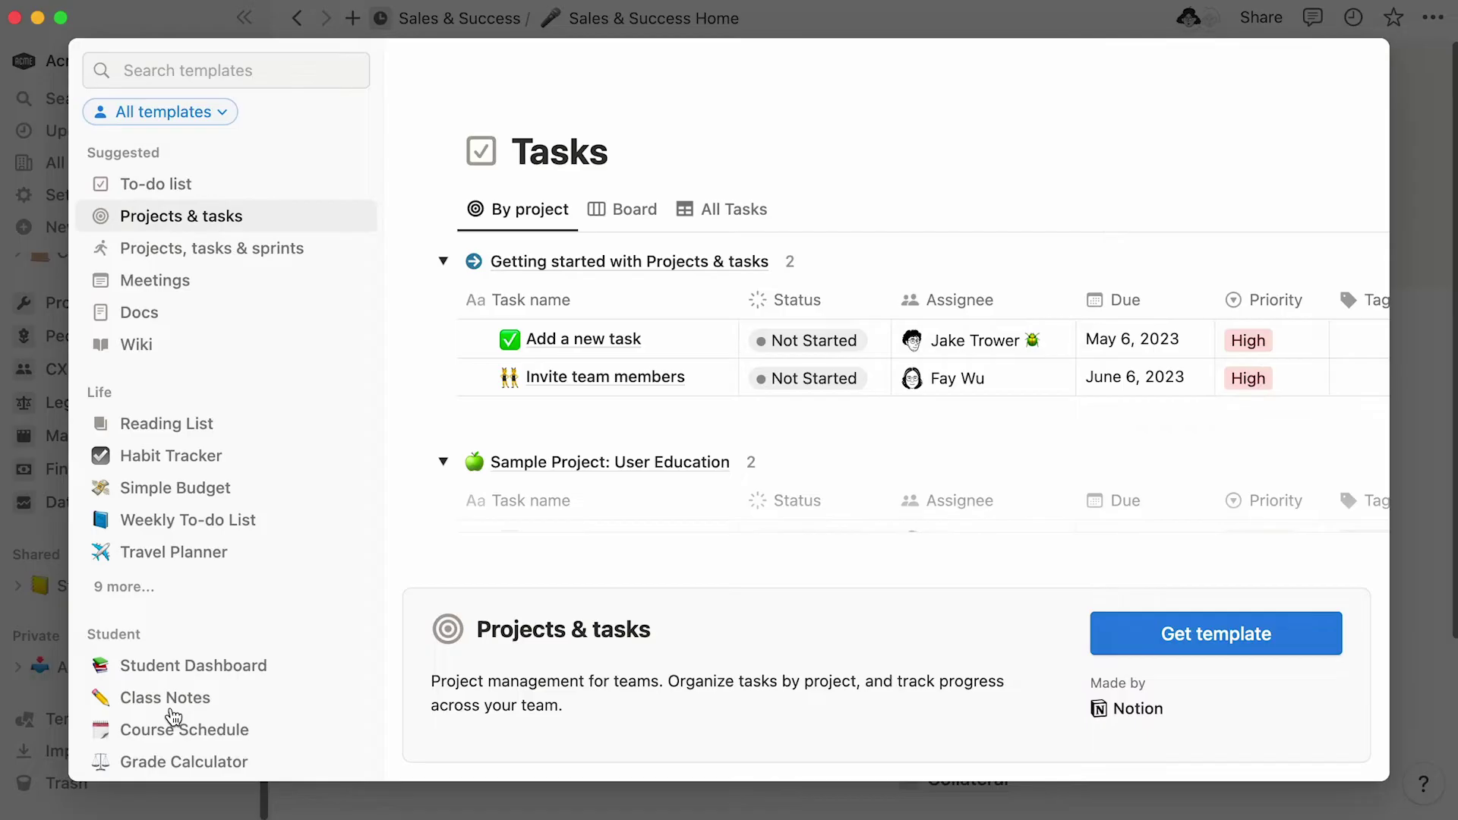
{"action": "scroll", "coordinate": [173, 718], "scroll_direction": "down", "scroll_amount": 6}
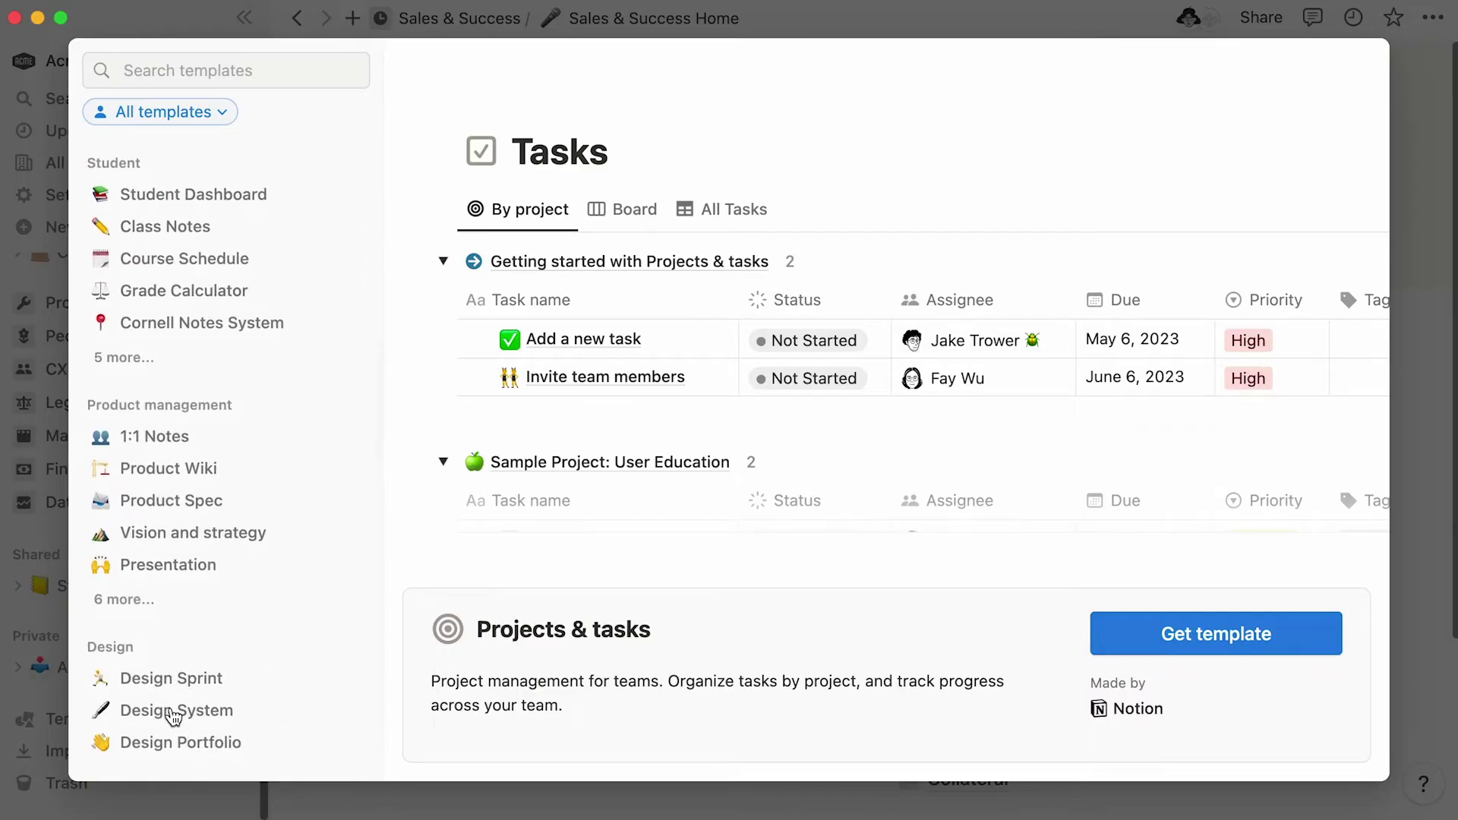
{"action": "scroll", "coordinate": [173, 719], "scroll_direction": "down", "scroll_amount": 10}
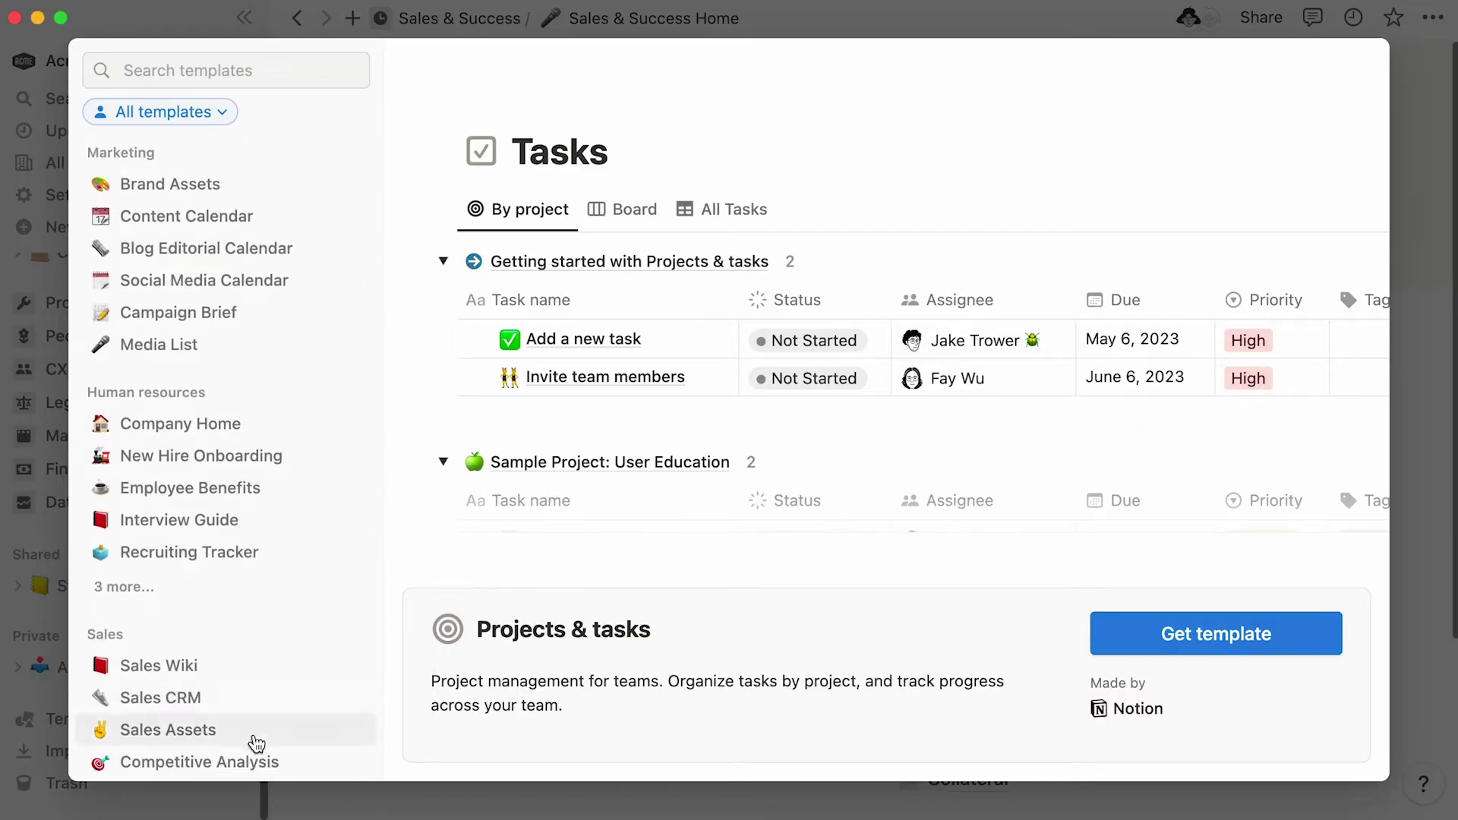
{"action": "left_click", "coordinate": [298, 763]}
{"action": "left_click", "coordinate": [284, 72]}
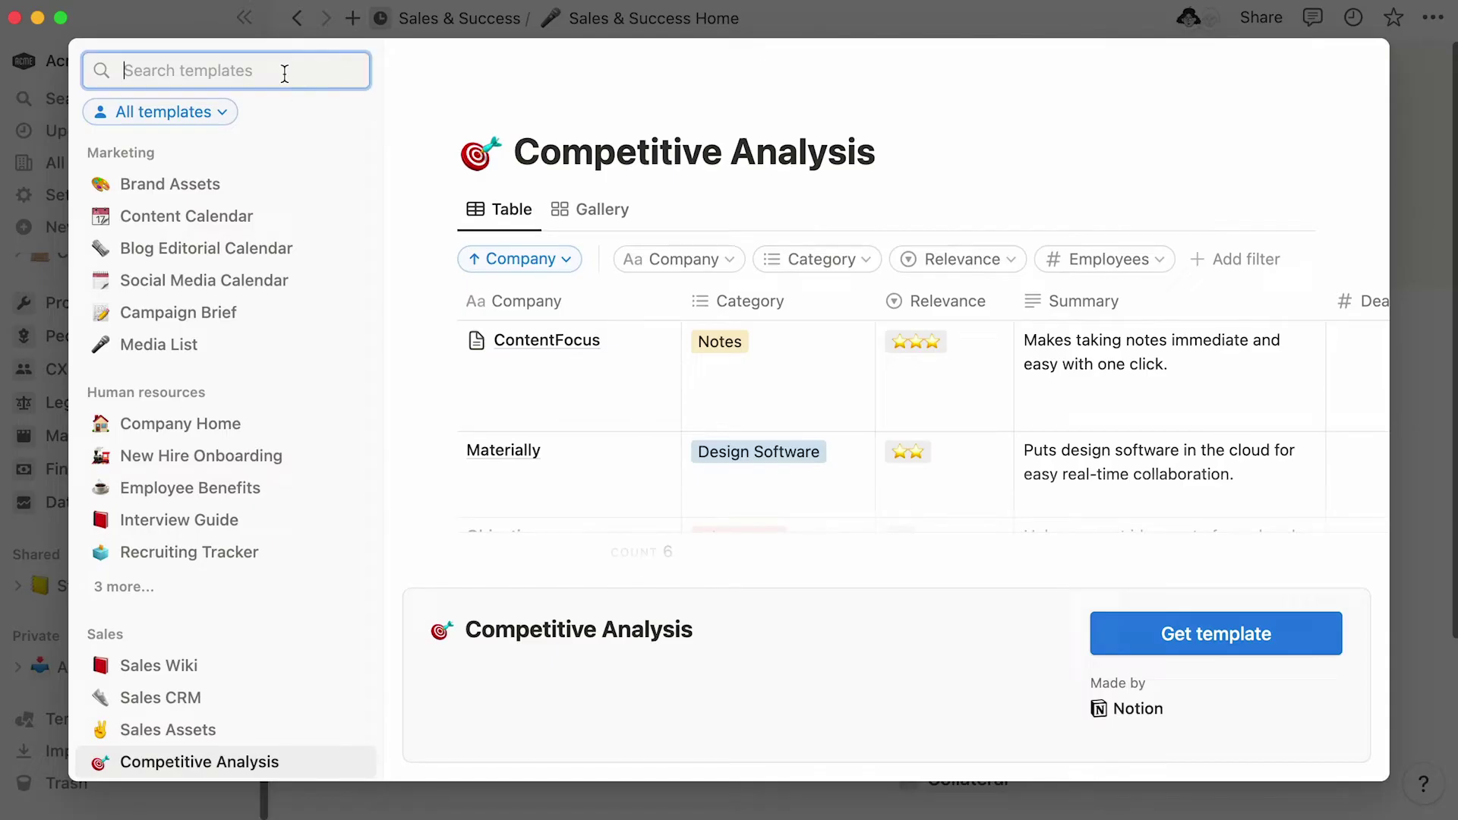
{"action": "type", "text": "crm"}
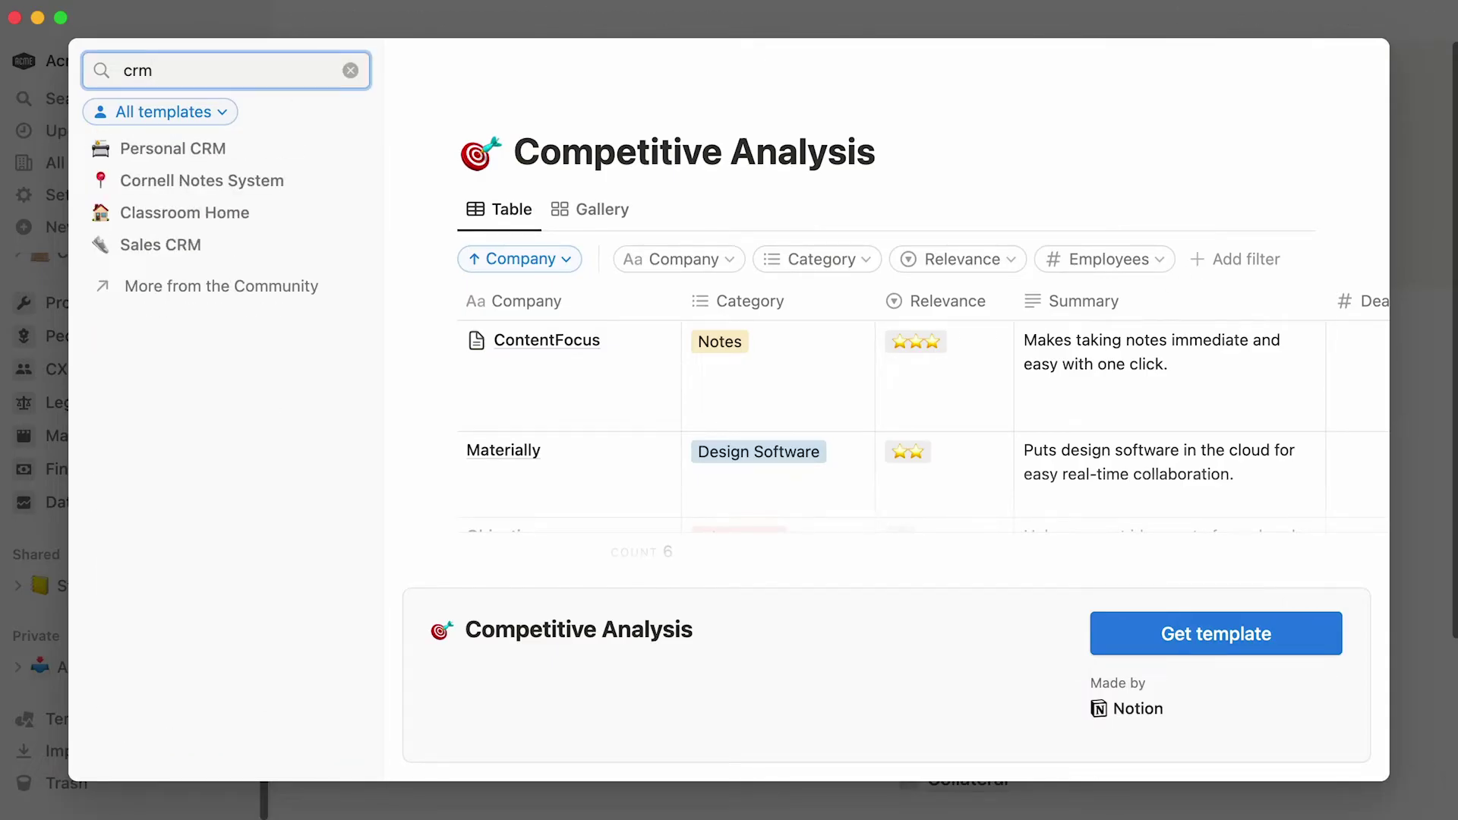
{"action": "left_click", "coordinate": [289, 244]}
{"action": "left_click", "coordinate": [351, 71]}
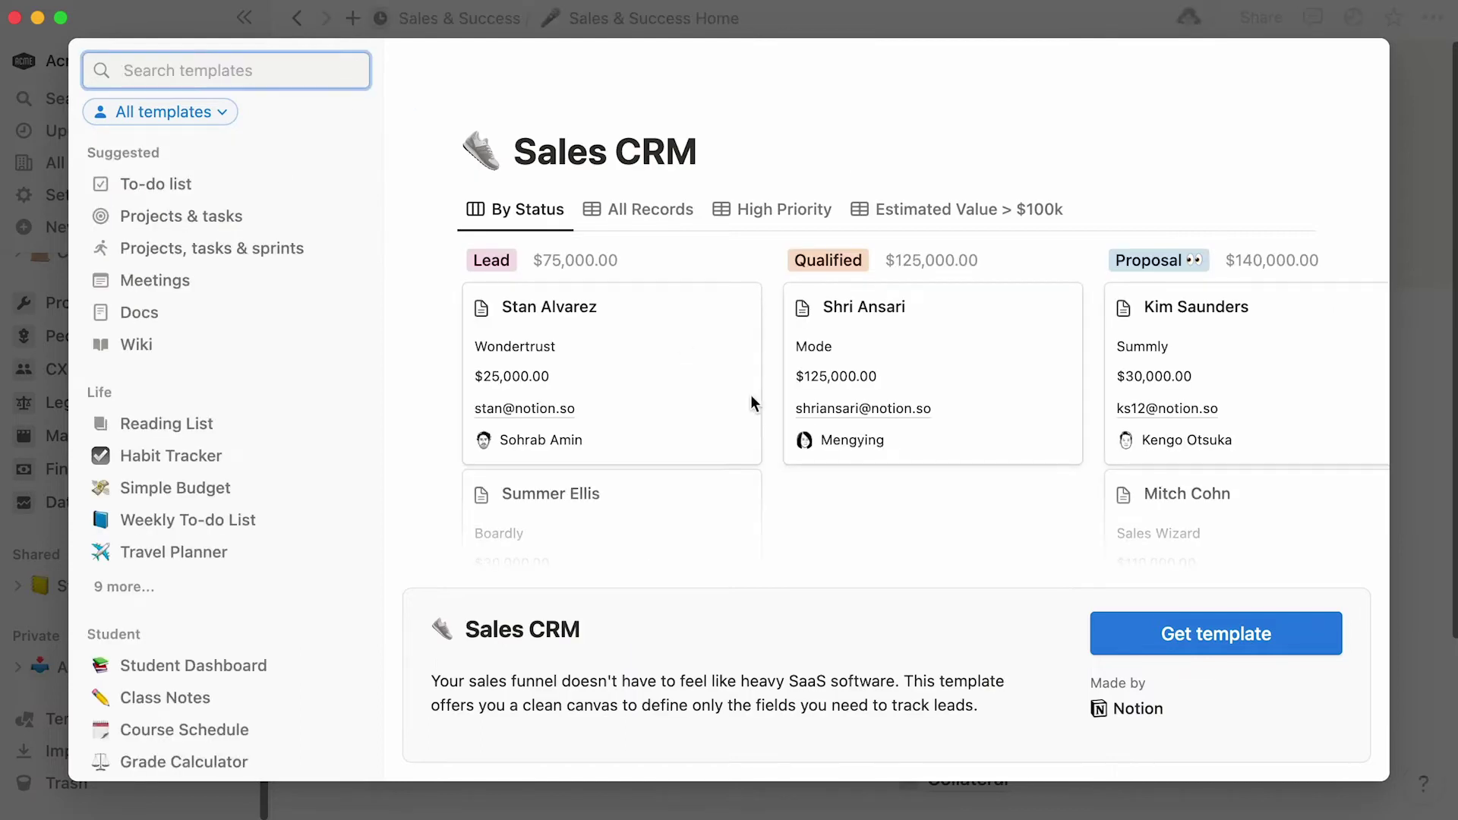
- Add the Sales CRM template to Sales & Success and hide the sidebar
{"action": "left_click", "coordinate": [1105, 636]}
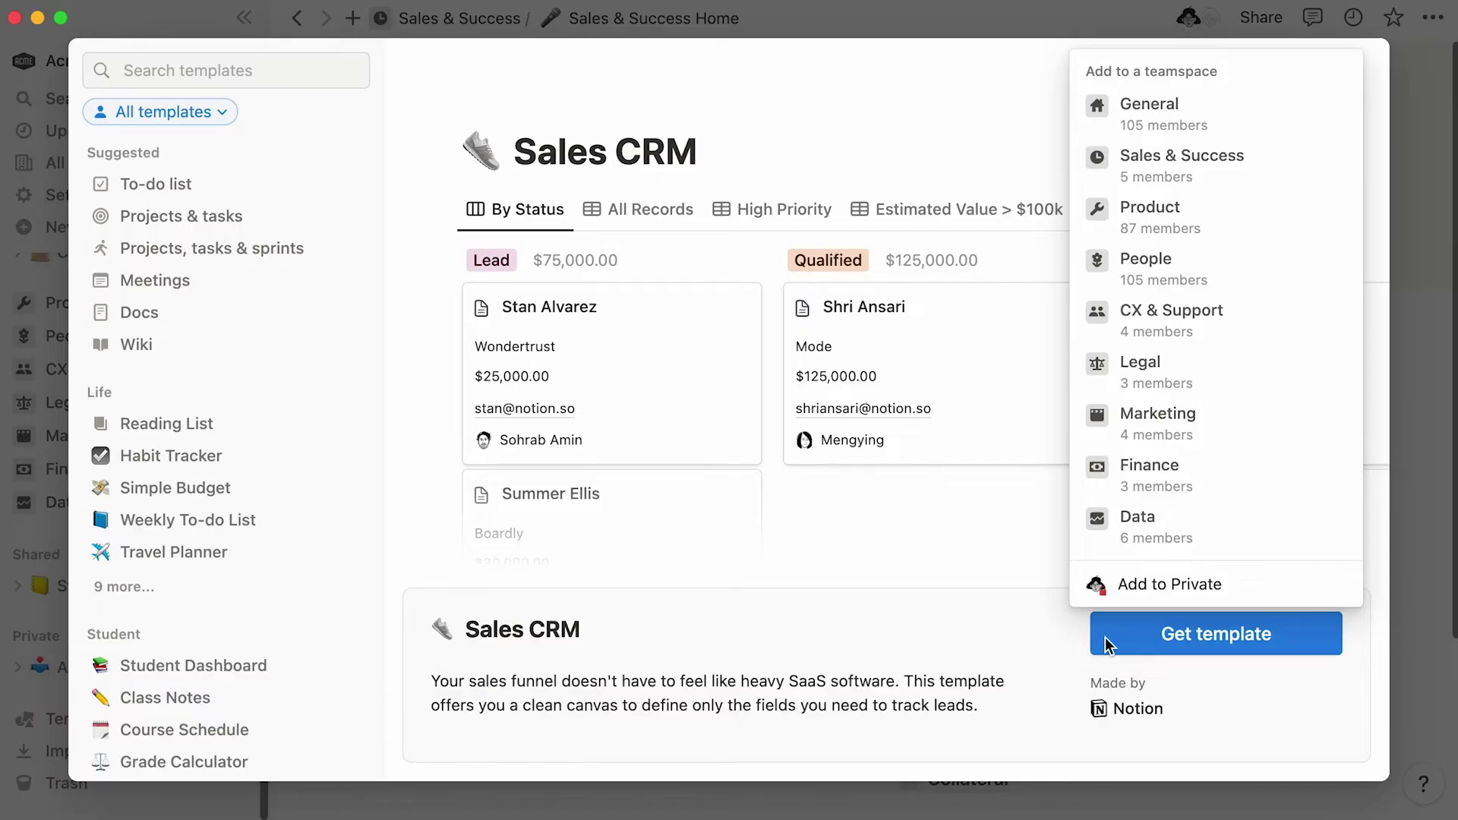
{"action": "mouse_move", "coordinate": [1241, 197]}
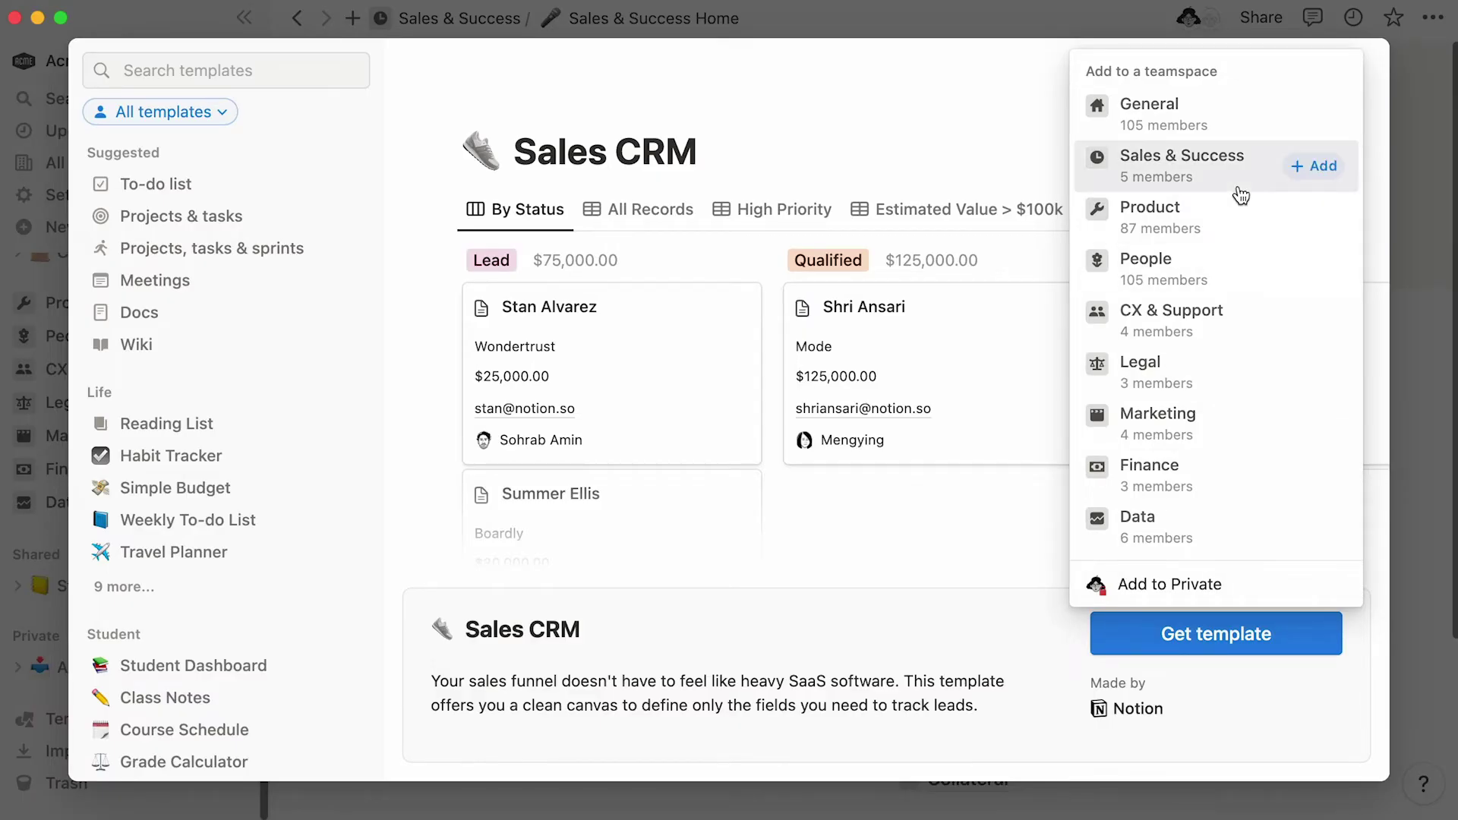
{"action": "left_click", "coordinate": [1241, 195]}
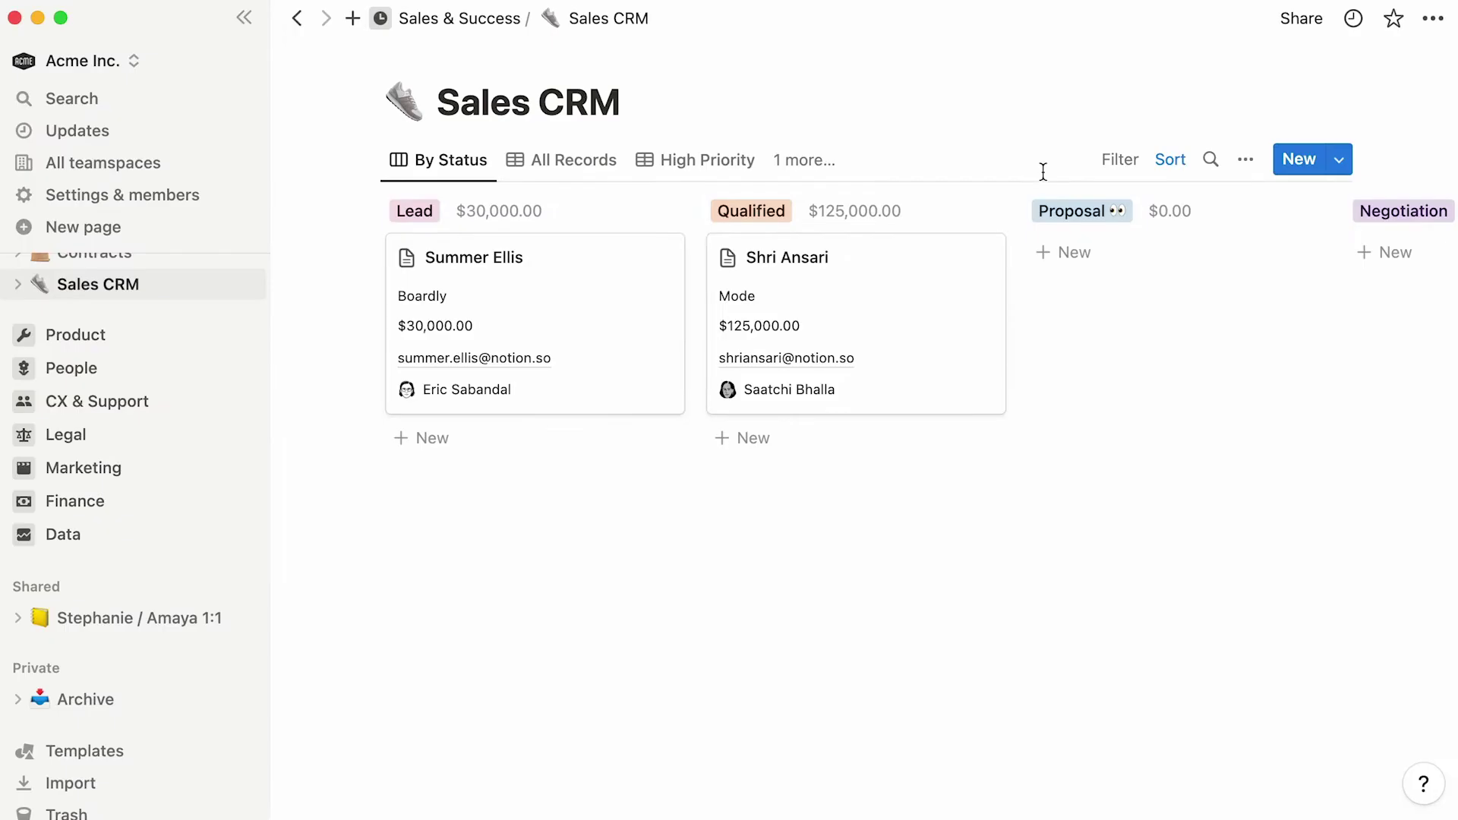
{"action": "left_click", "coordinate": [248, 30]}
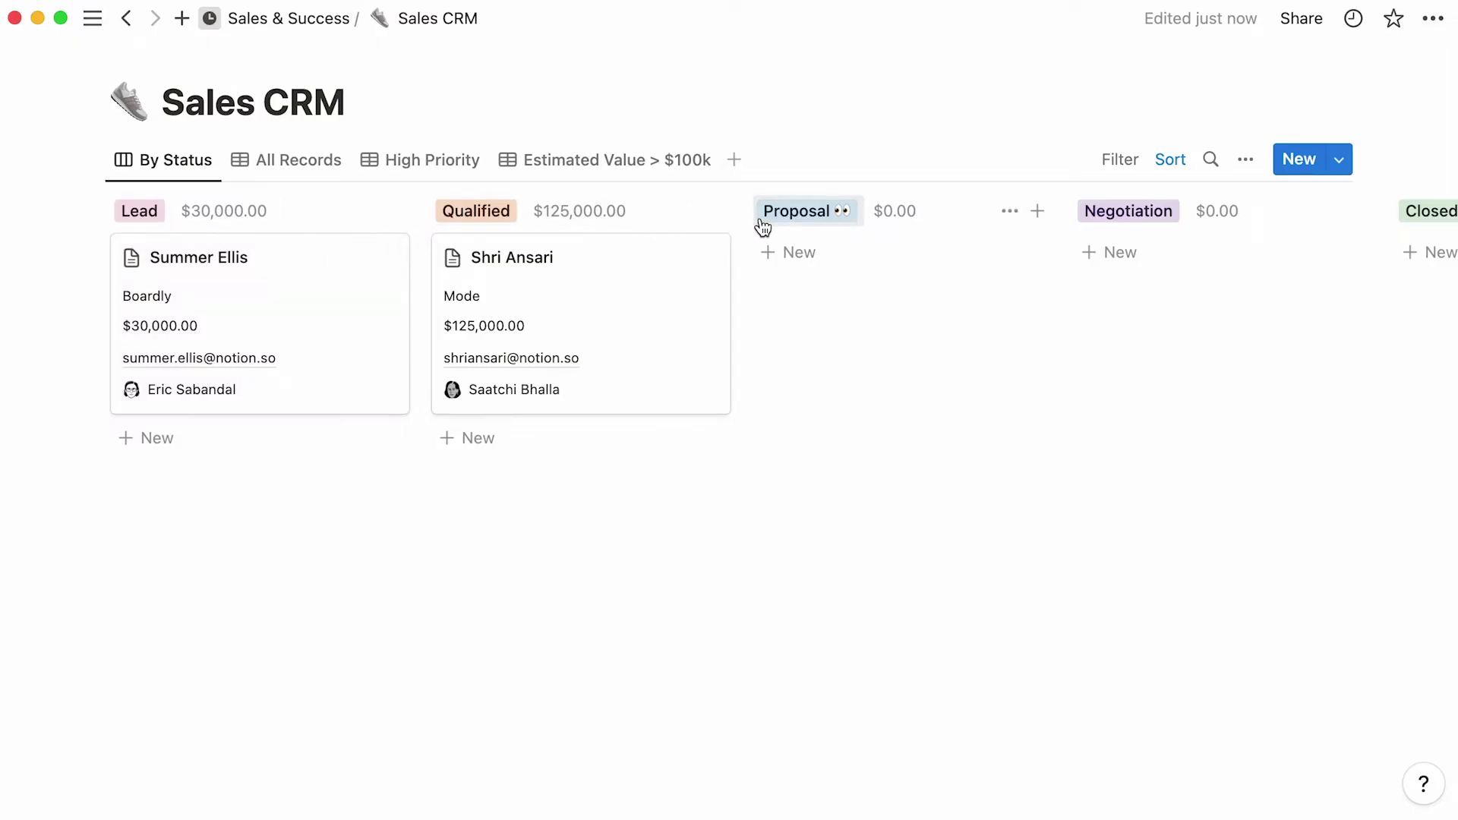
- Open a lead's deal as a full page and check its Status stays Qualified
{"action": "left_click", "coordinate": [641, 307]}
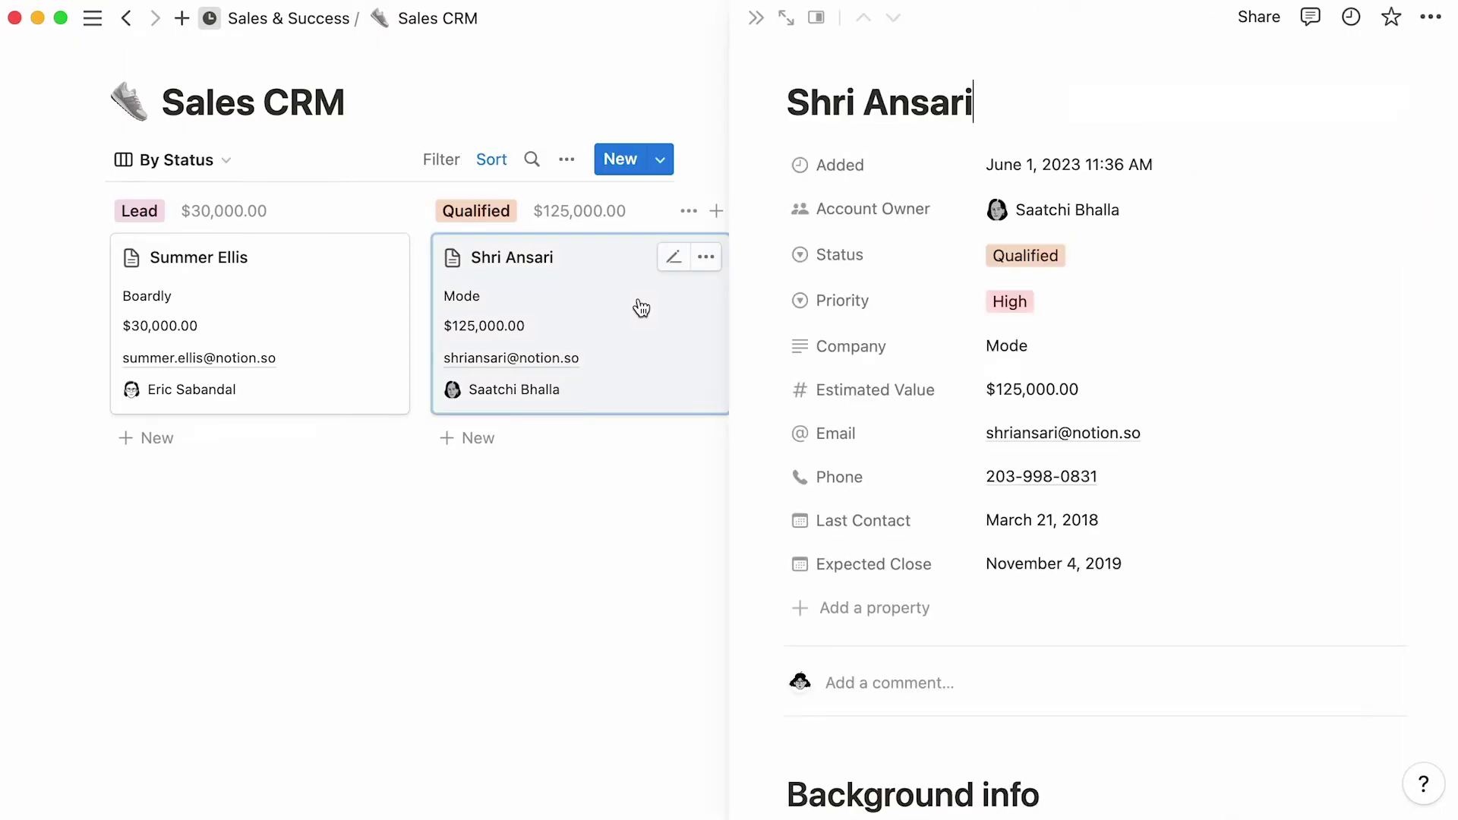
{"action": "left_click", "coordinate": [786, 17]}
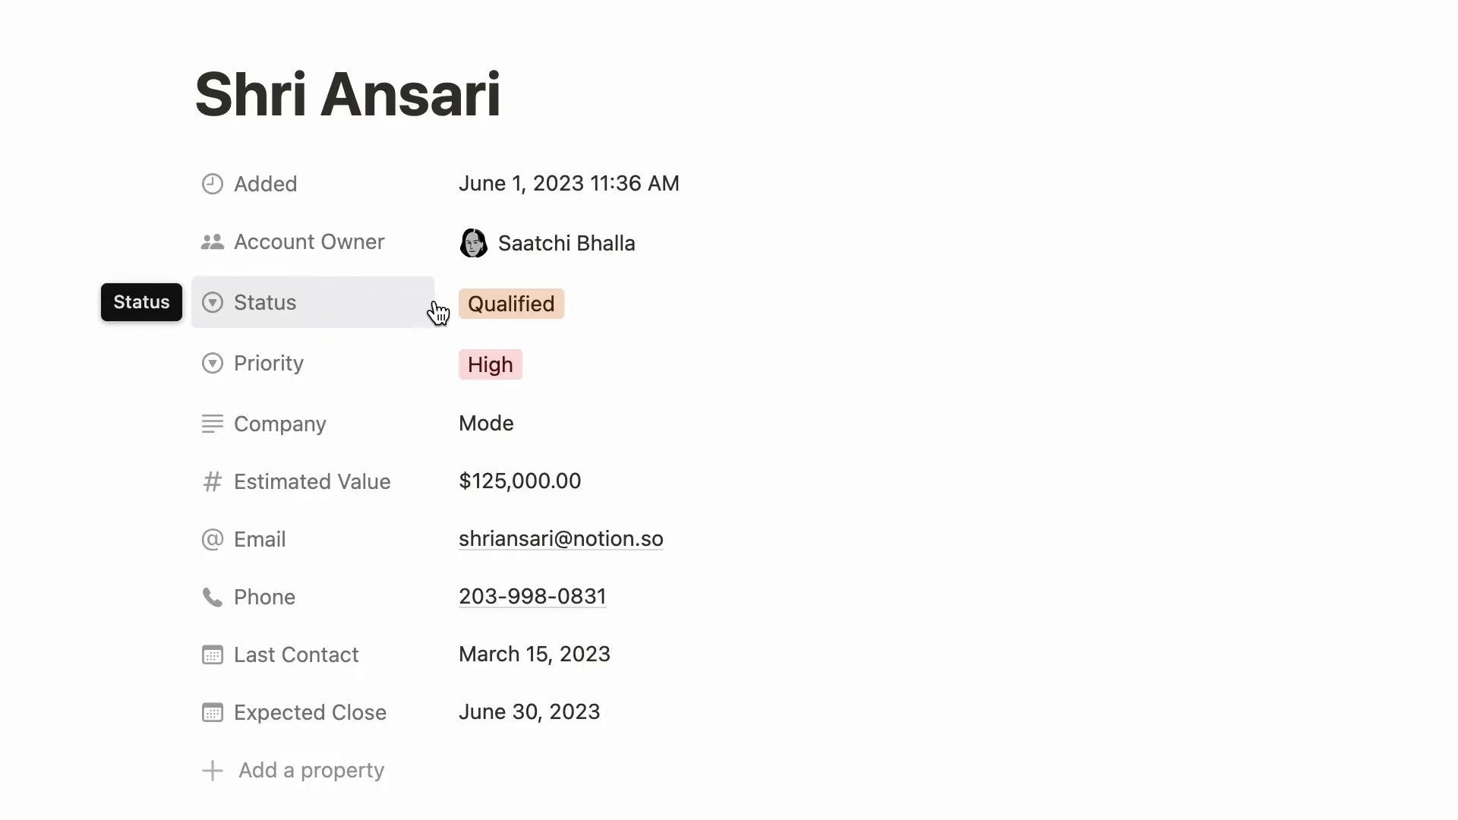
{"action": "left_click", "coordinate": [461, 303]}
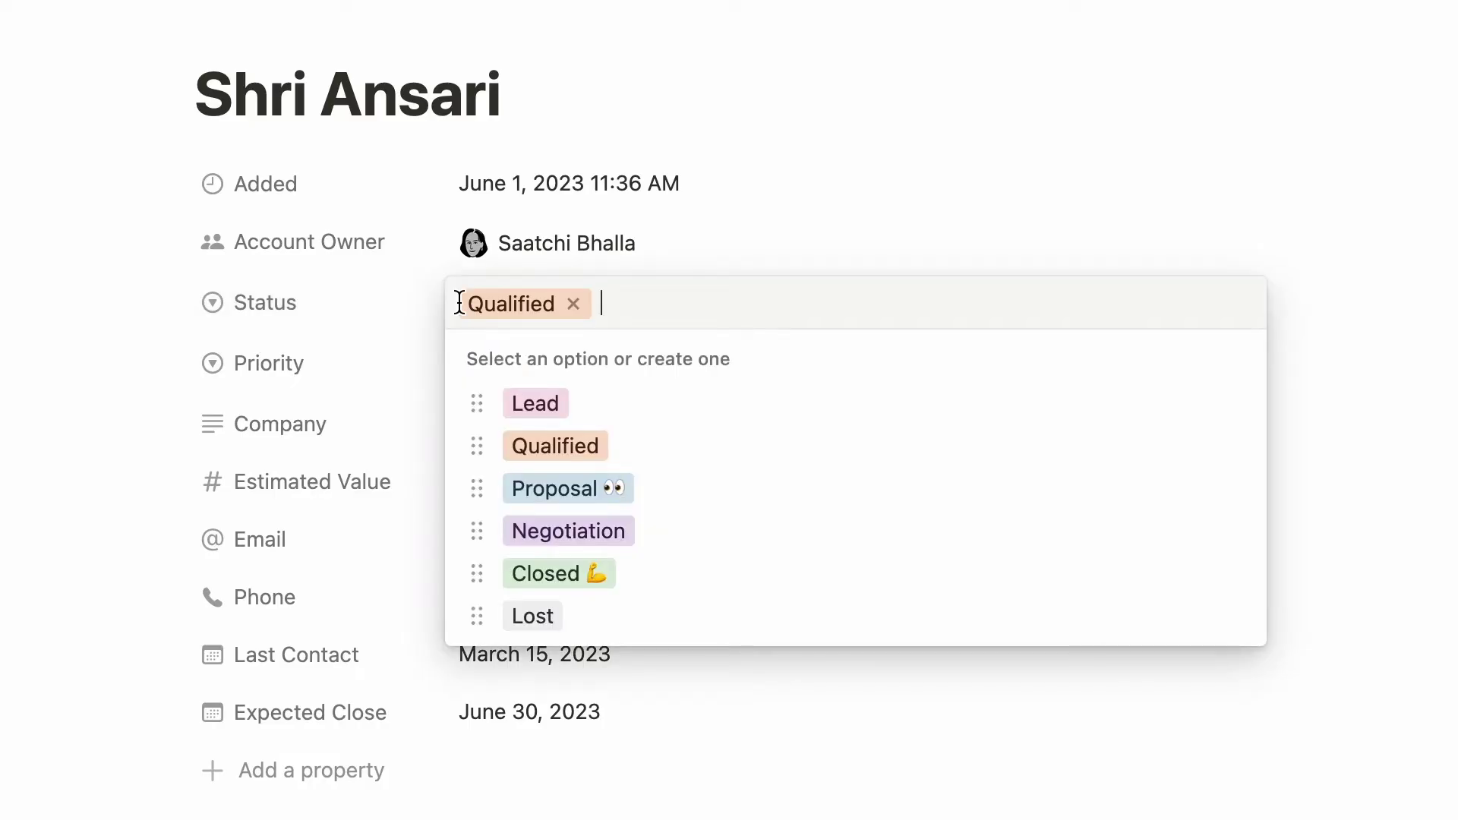
{"action": "left_click", "coordinate": [367, 370]}
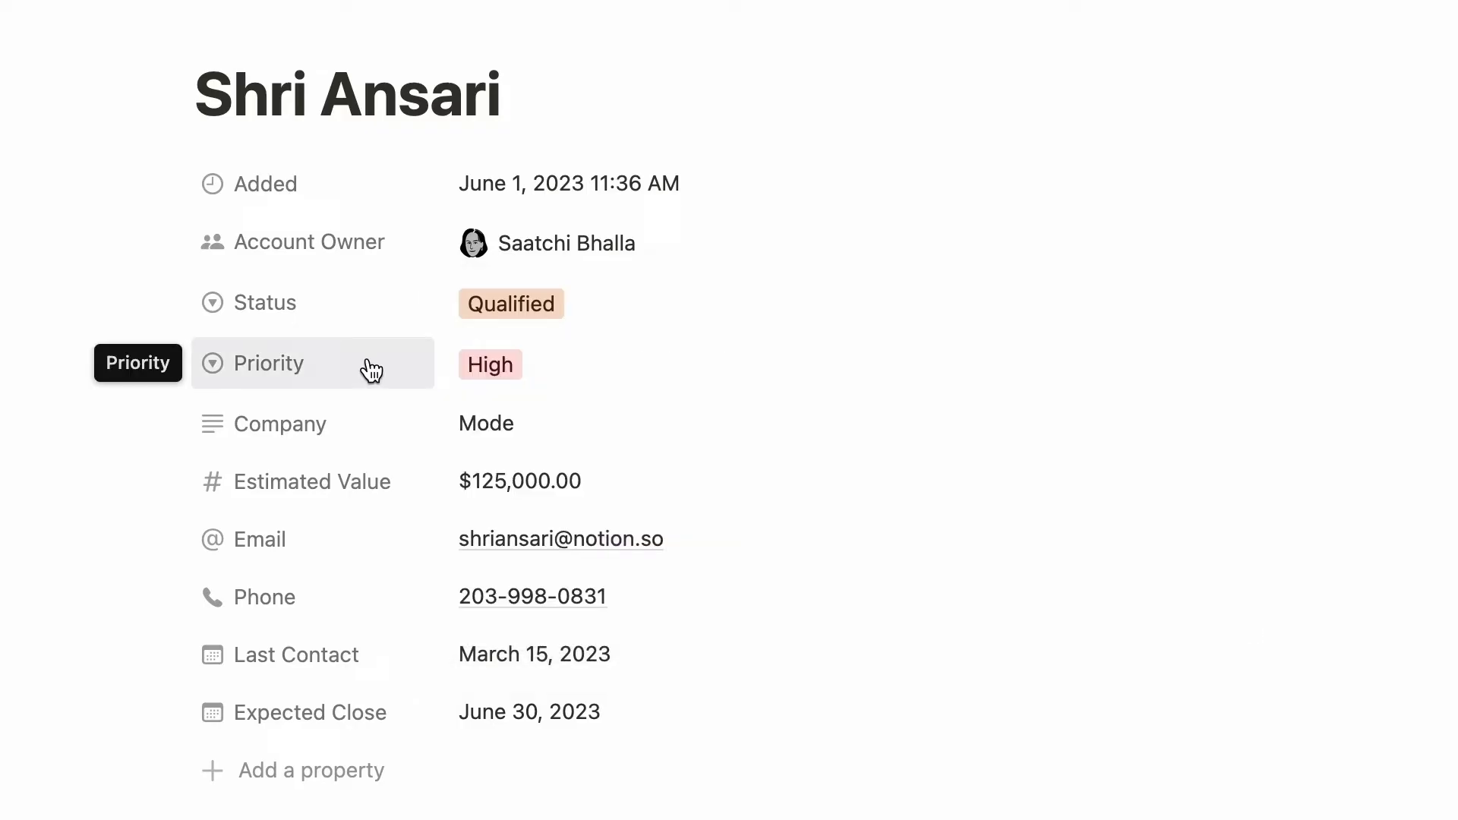
- Set Priority to High and review Company Mode, $125,000.00 value and the expected close date
{"action": "left_click", "coordinate": [458, 365]}
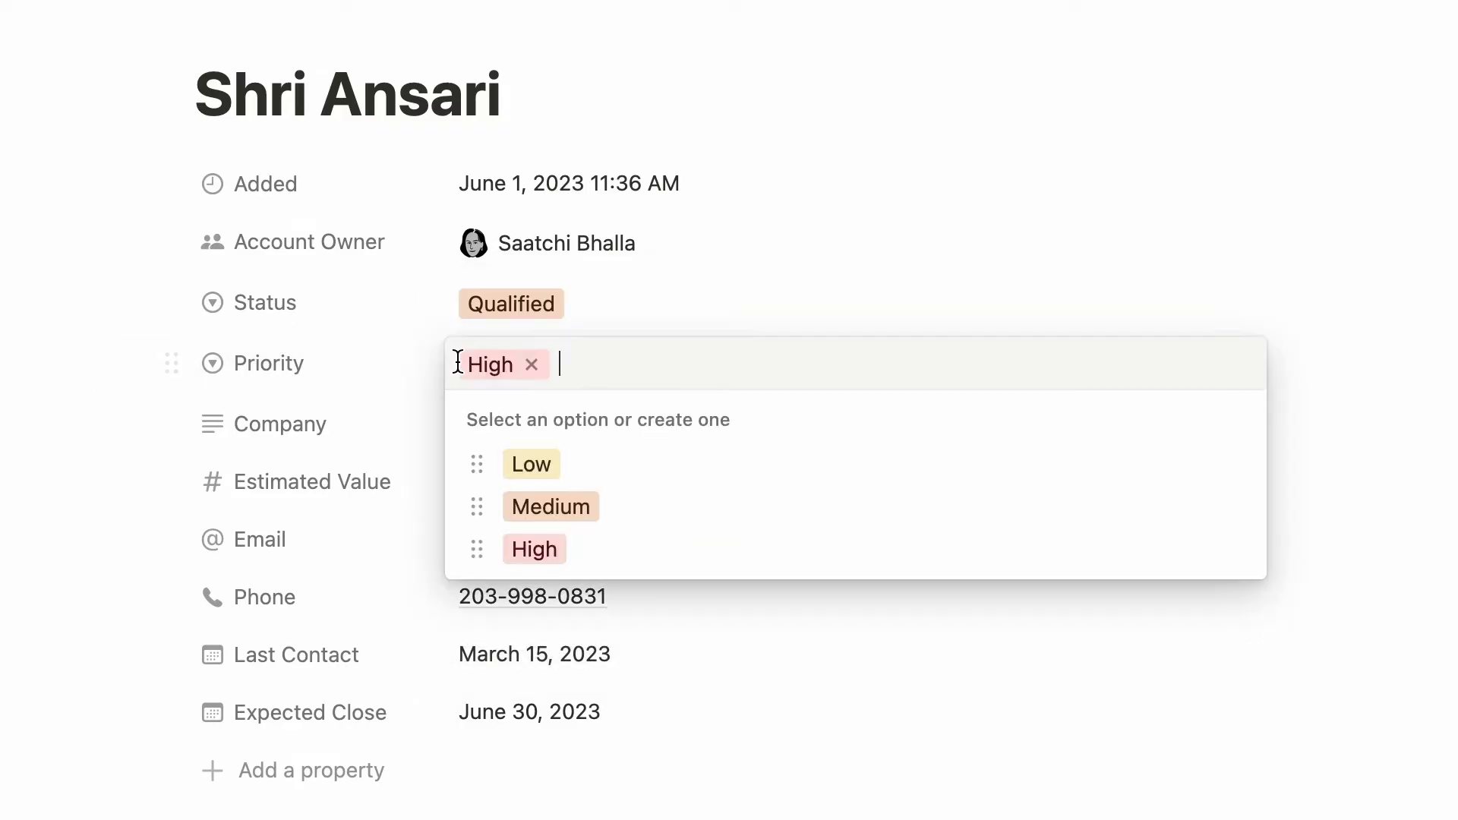
{"action": "left_click", "coordinate": [381, 422]}
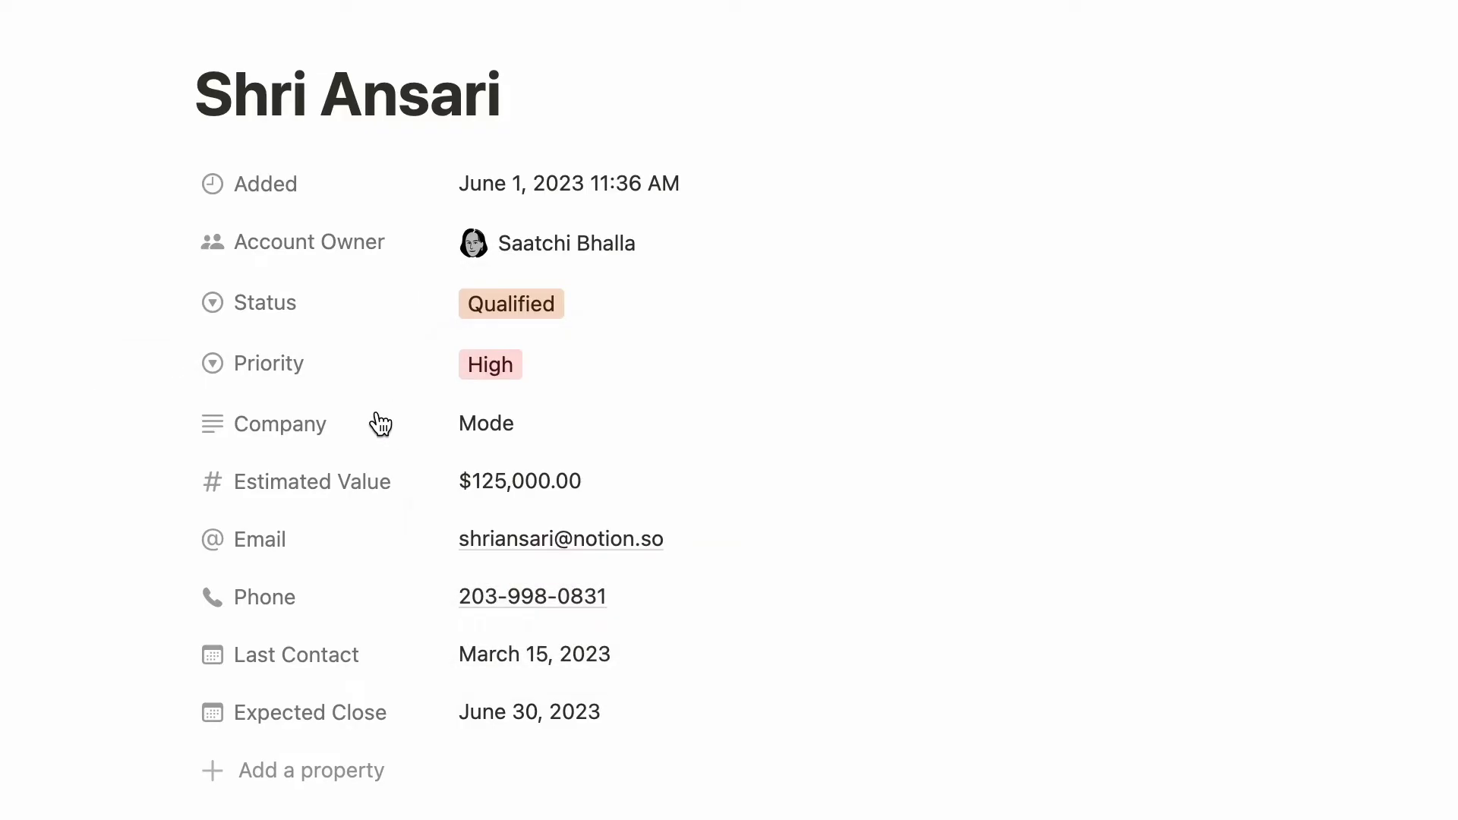
{"action": "left_click", "coordinate": [521, 423]}
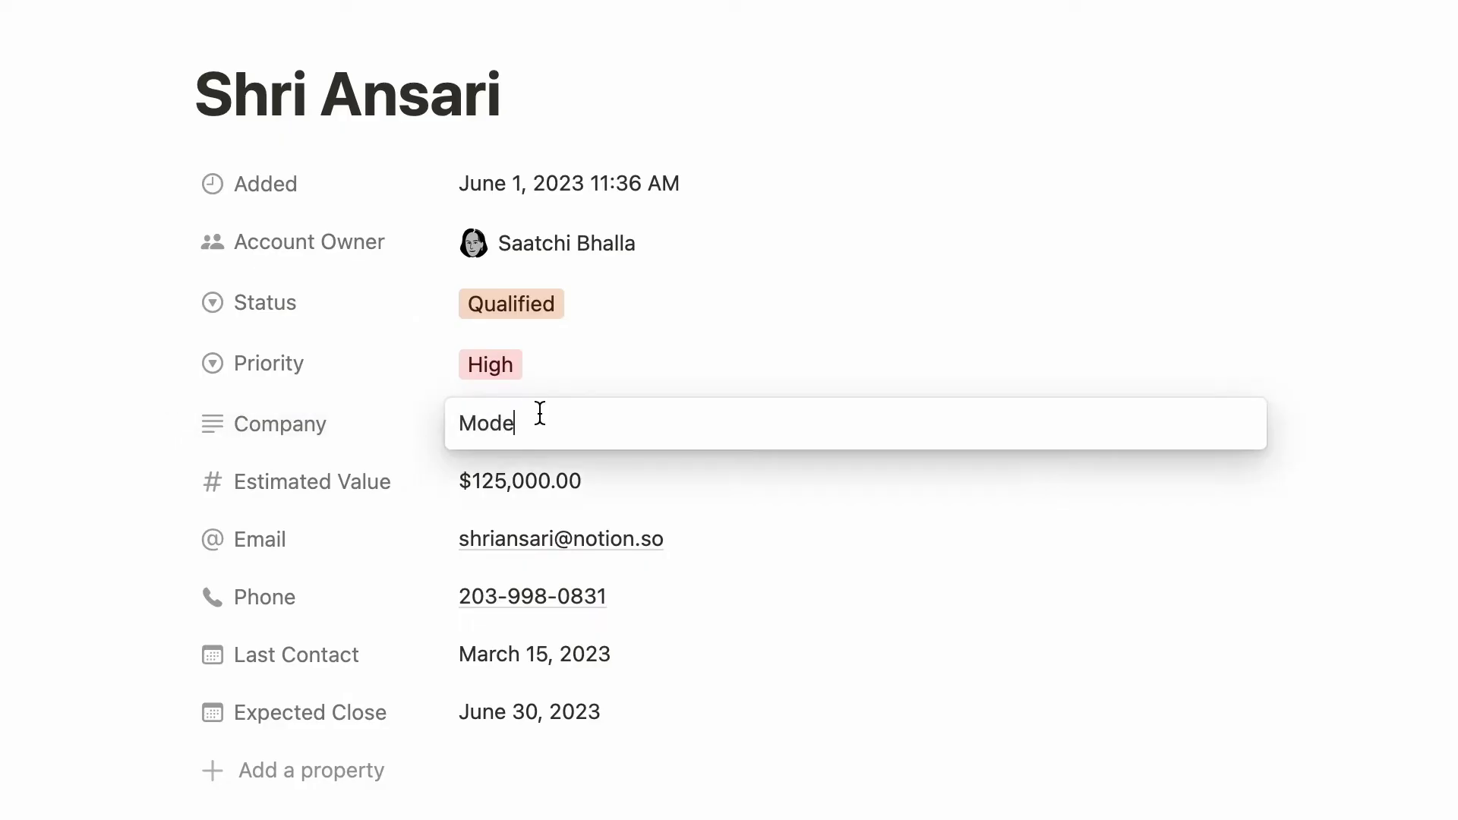
{"action": "left_click", "coordinate": [421, 475]}
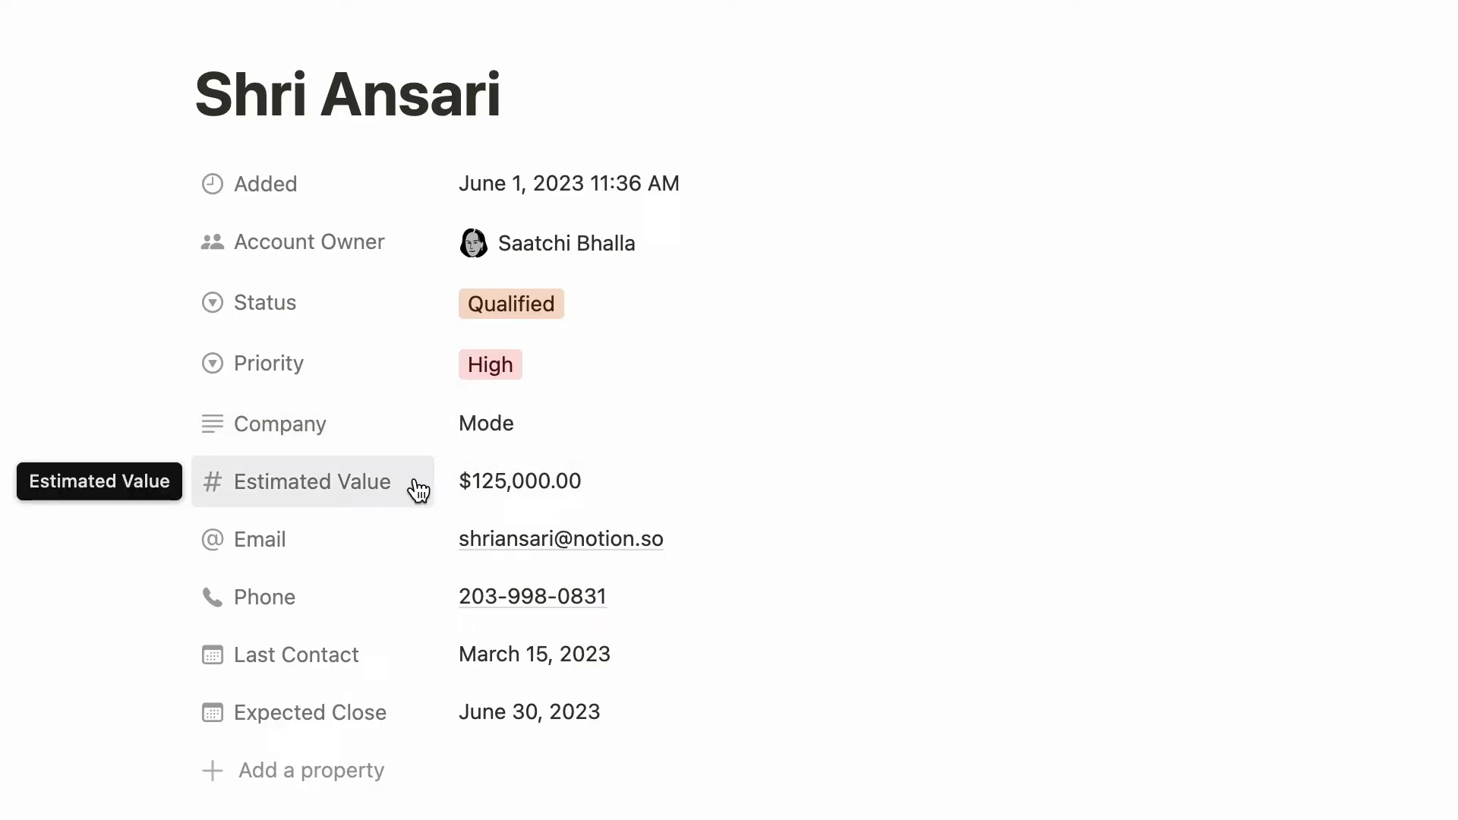
{"action": "left_click", "coordinate": [608, 482]}
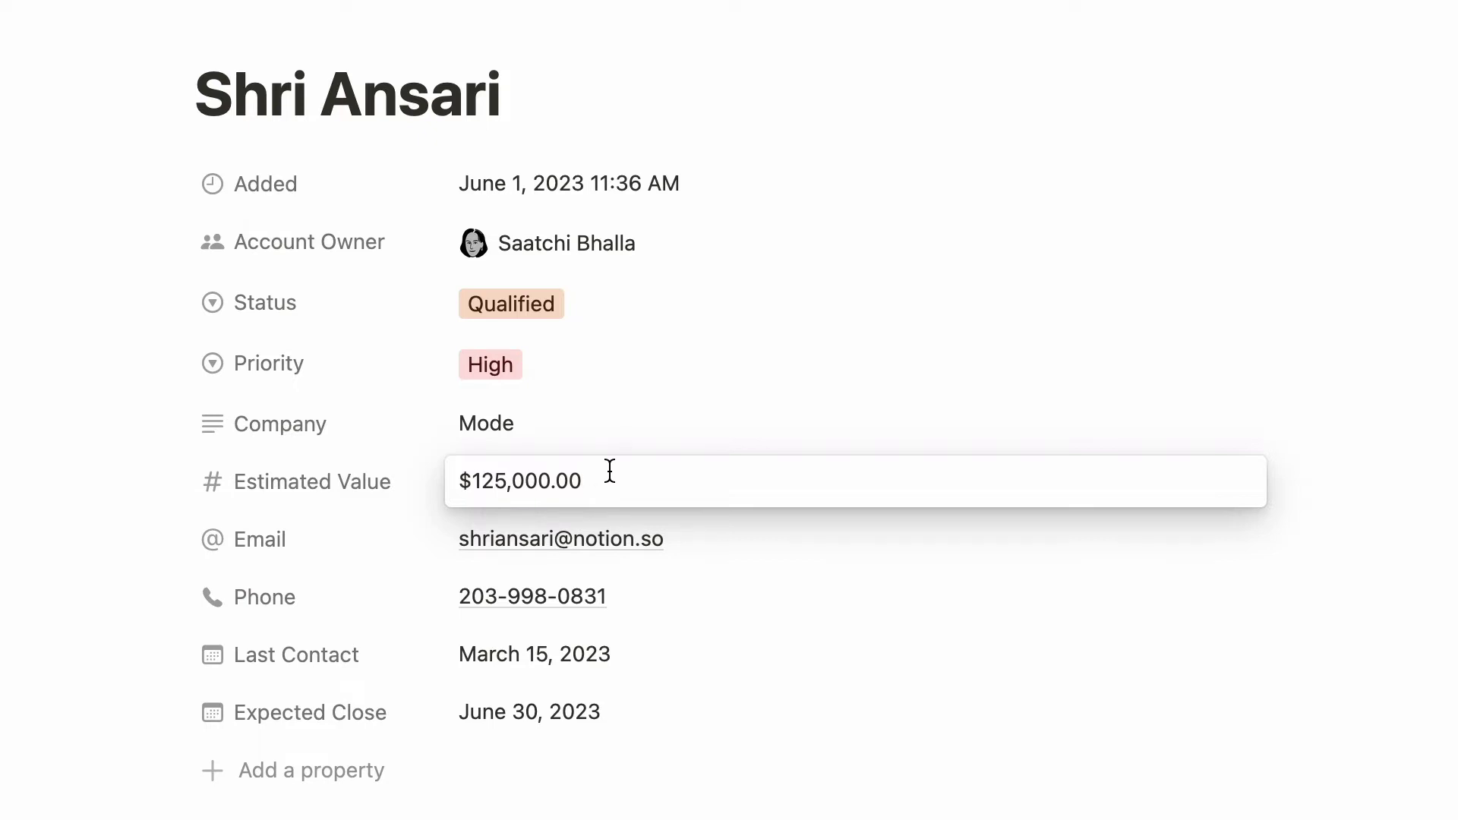
{"action": "left_click", "coordinate": [407, 526]}
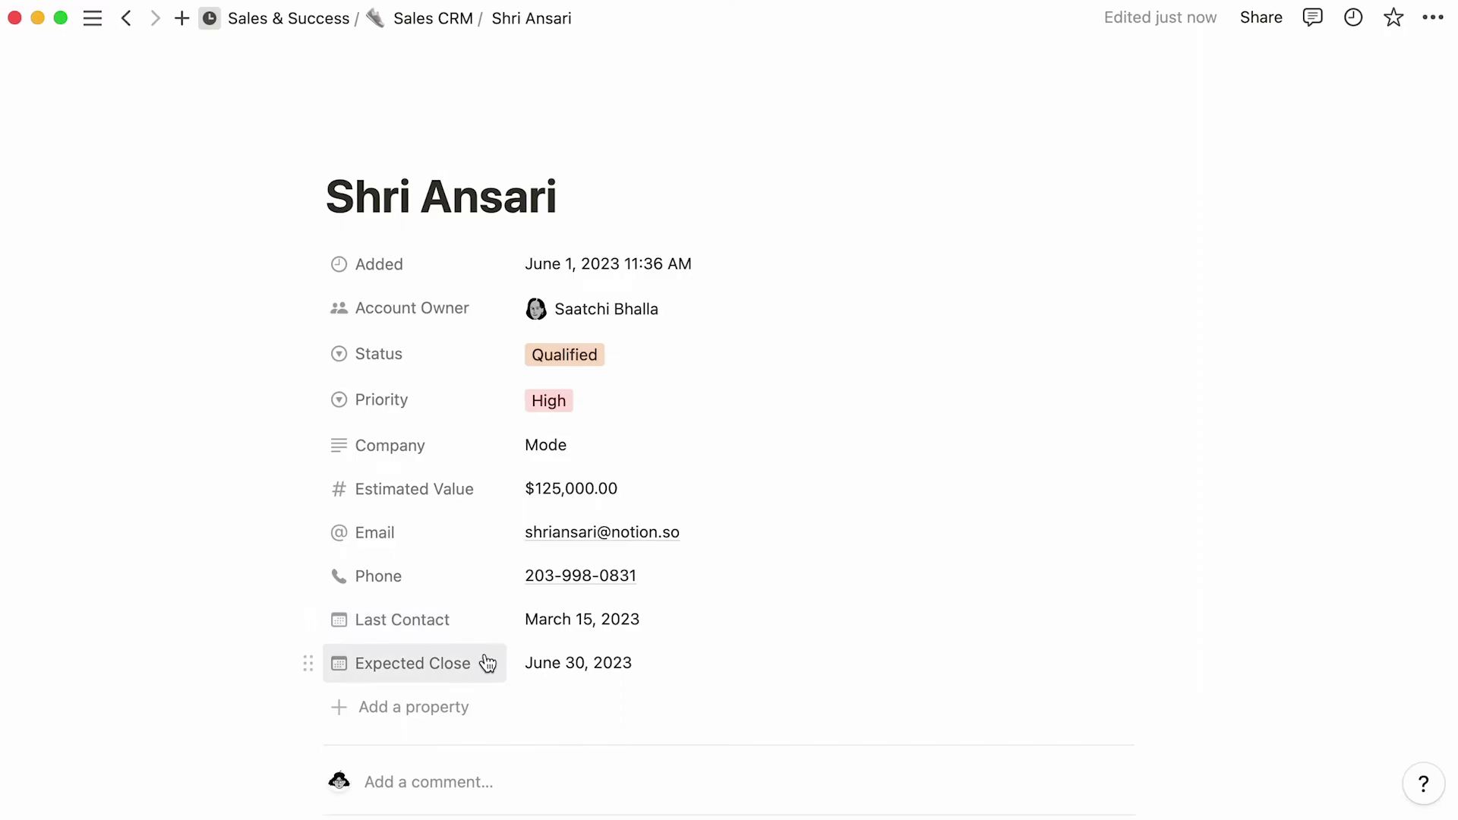
{"action": "left_click", "coordinate": [527, 675]}
- Close the date picker and return to the Sales CRM board via the breadcrumb
{"action": "left_click", "coordinate": [392, 195]}
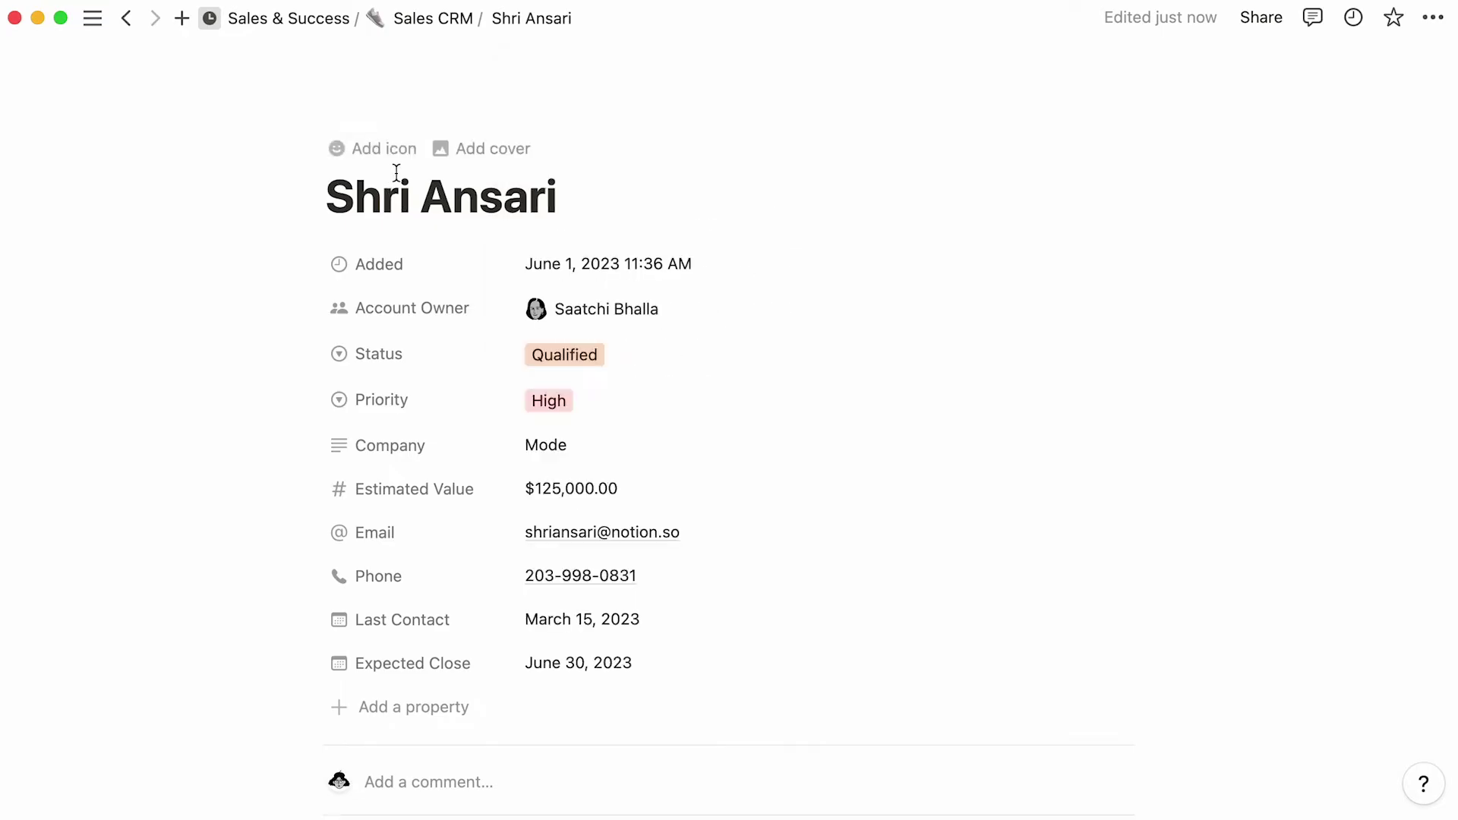
{"action": "left_click", "coordinate": [439, 31]}
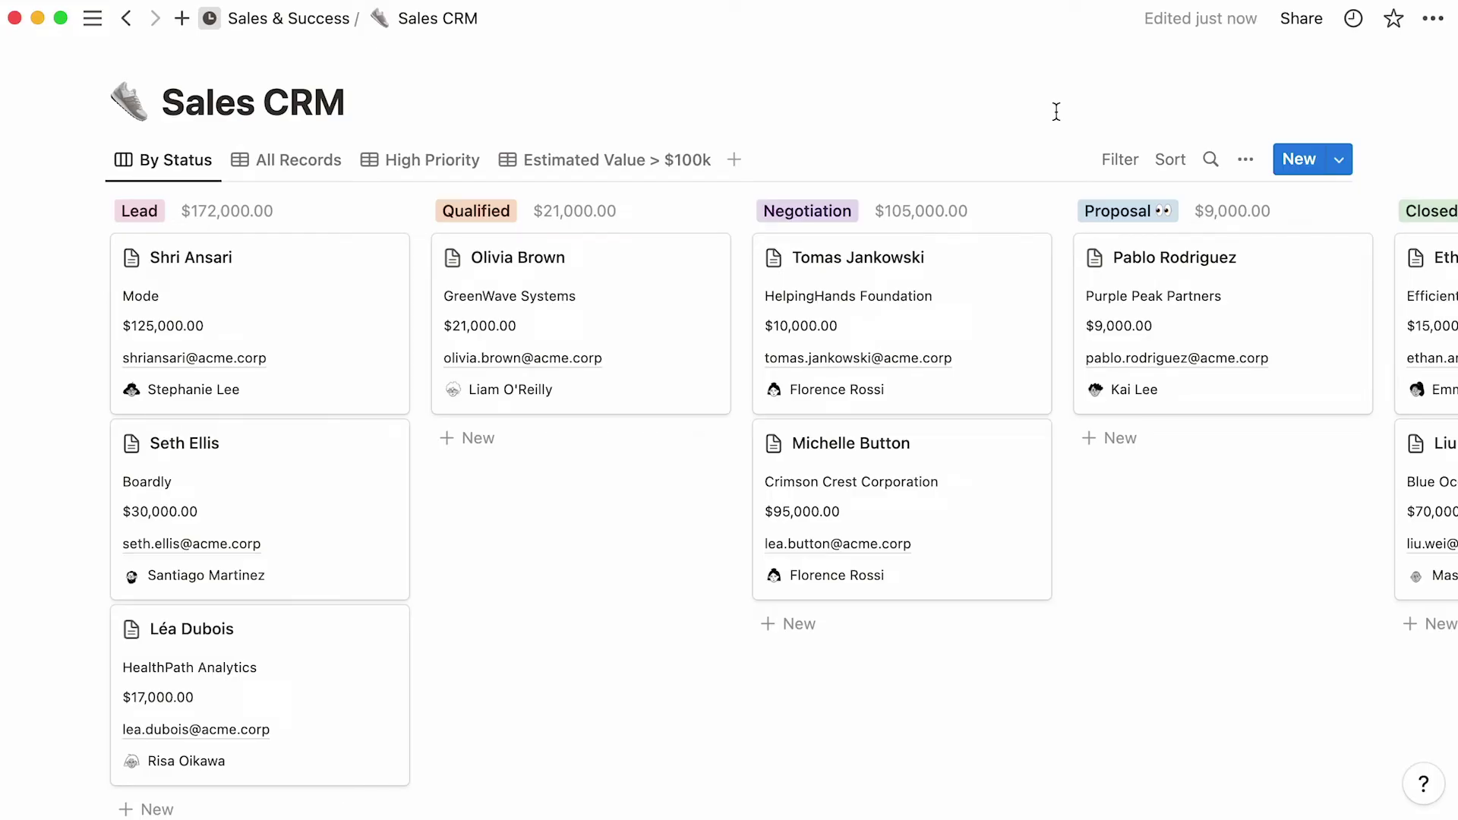
- Set the board's card preview to Page cover and peek at the Qualified card
{"action": "left_click", "coordinate": [1244, 160]}
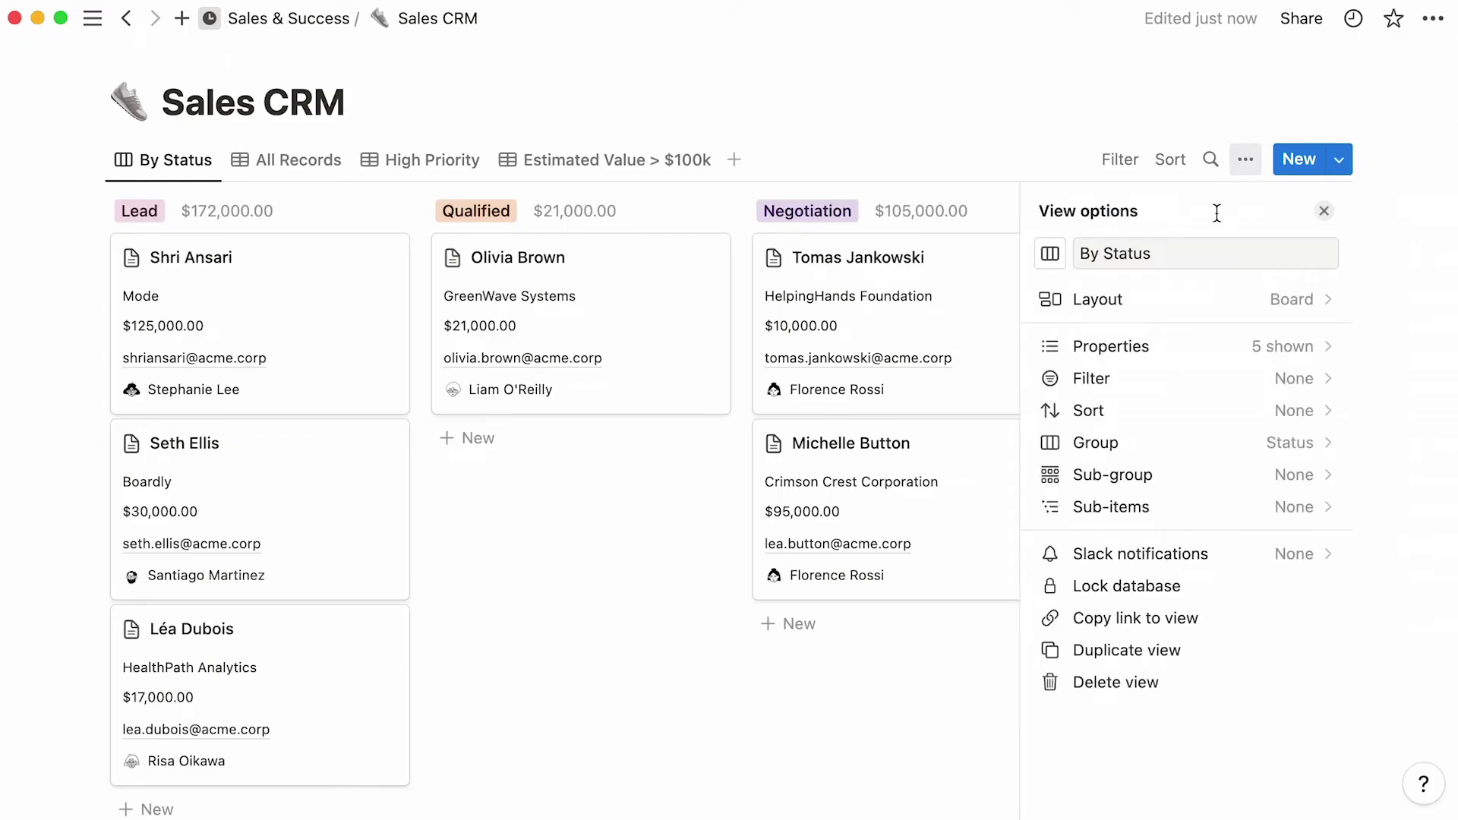
{"action": "left_click", "coordinate": [1168, 298]}
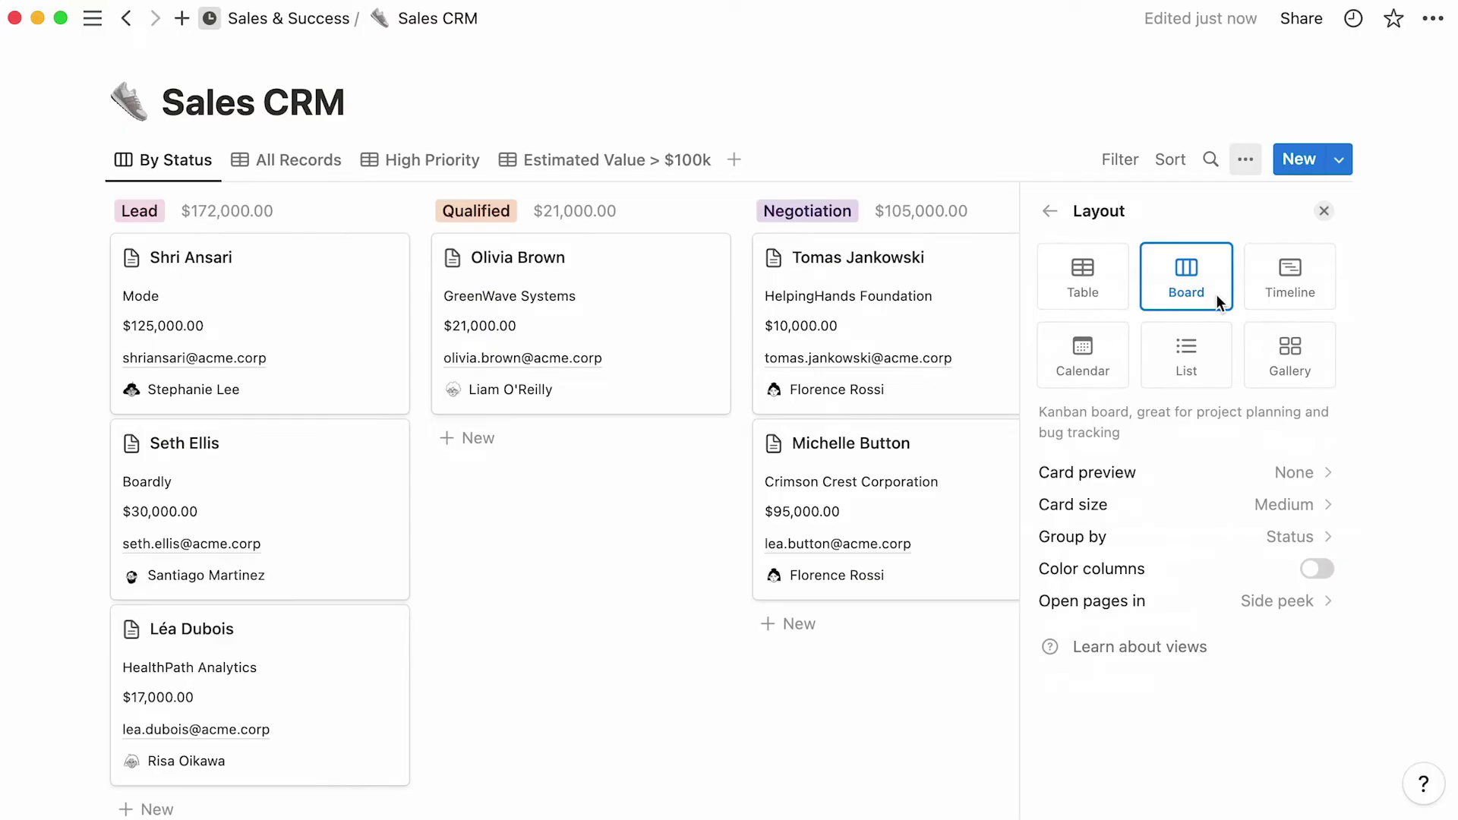
{"action": "left_click", "coordinate": [1220, 474]}
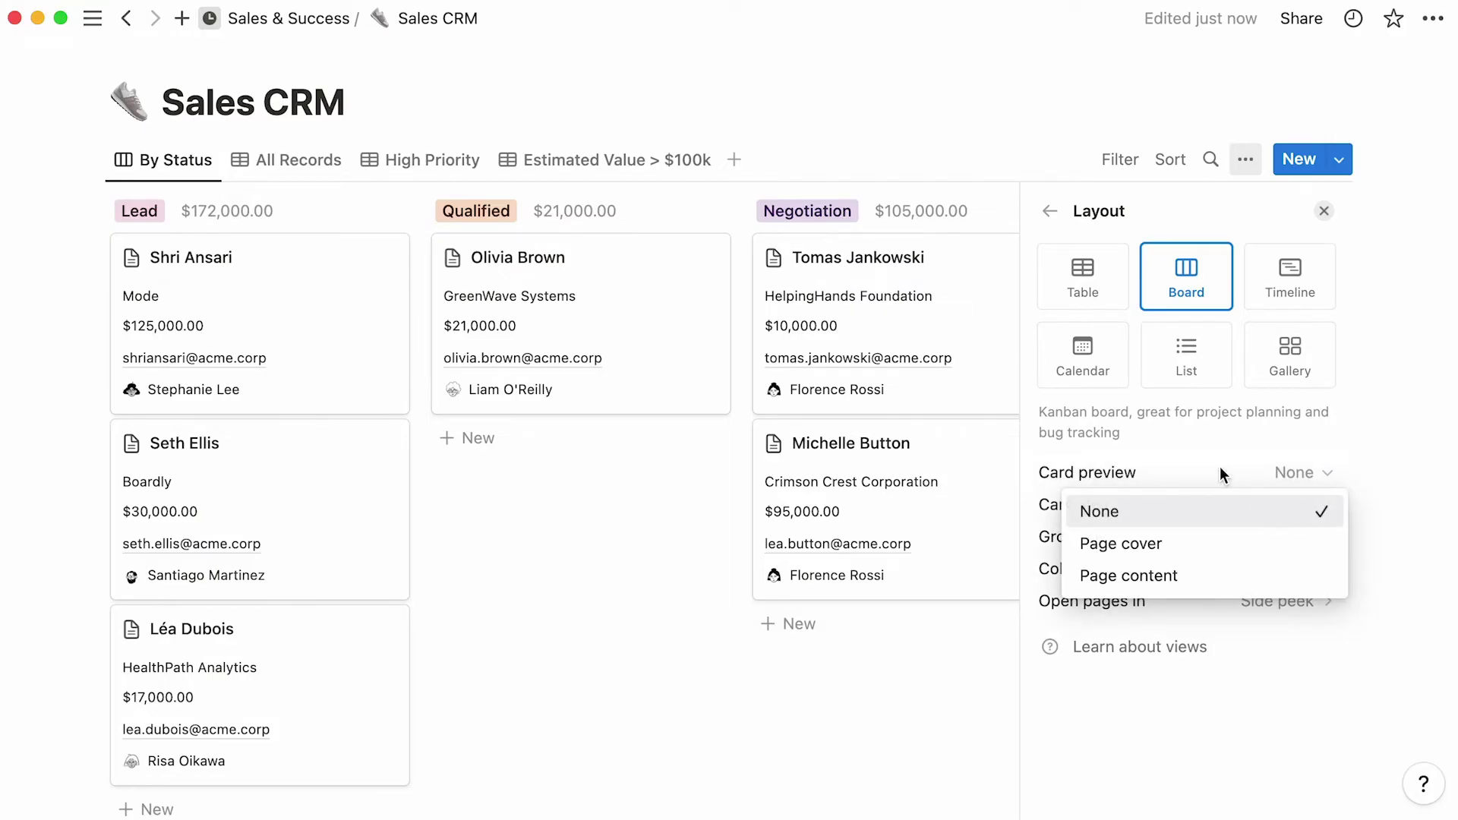
{"action": "left_click", "coordinate": [1236, 543]}
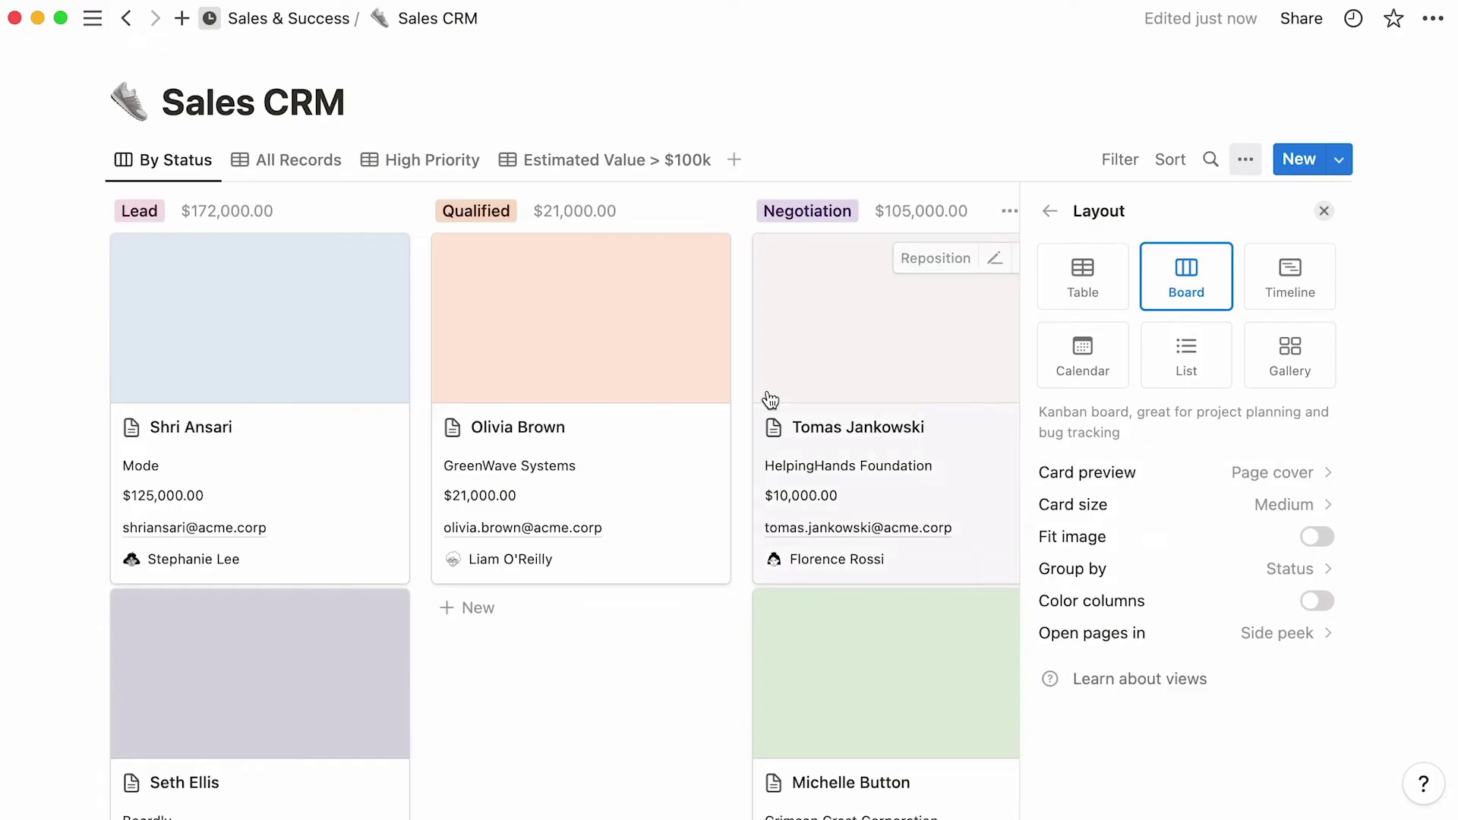
{"action": "left_click", "coordinate": [641, 362]}
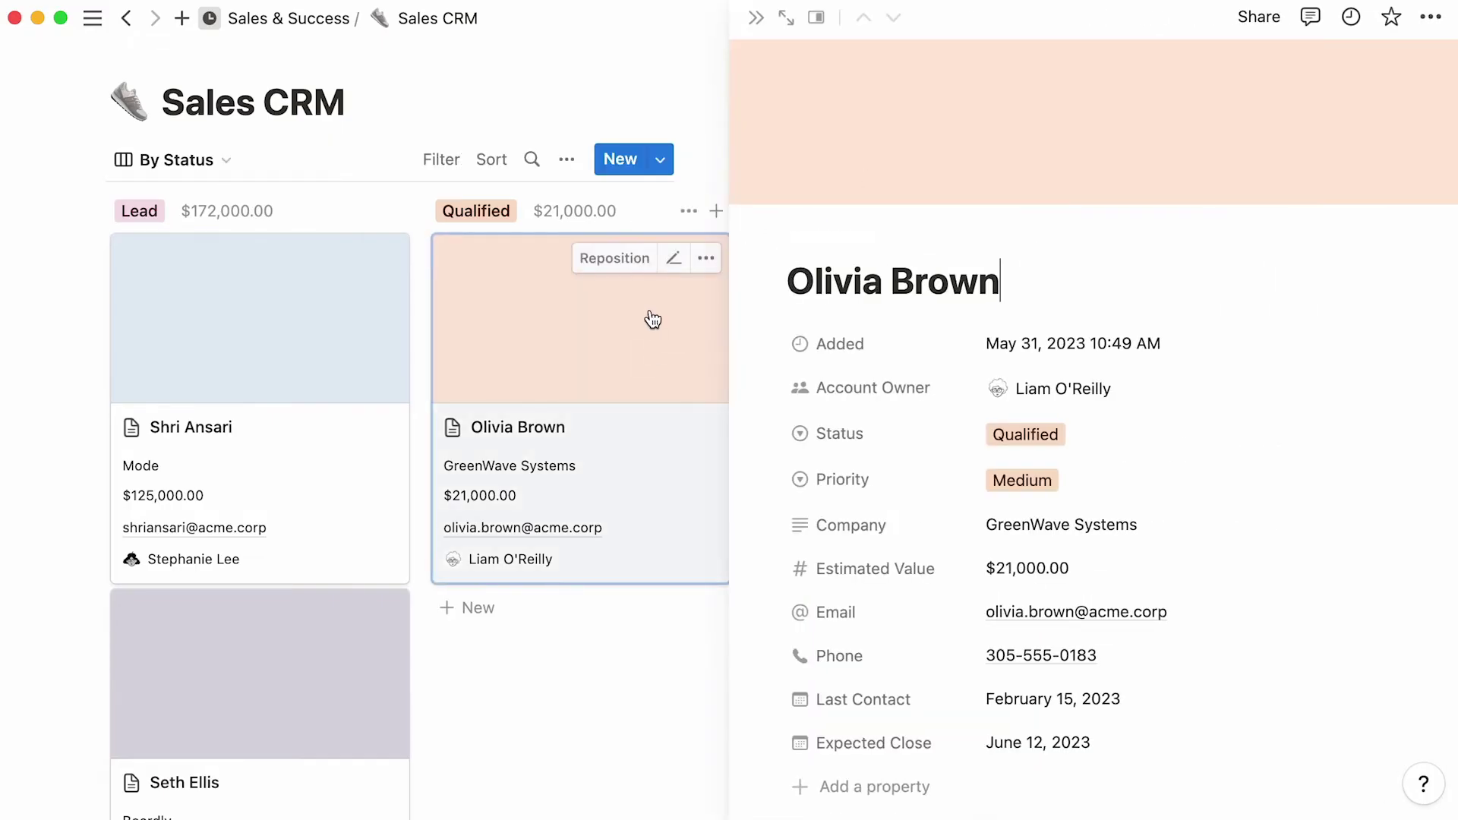
{"action": "key", "text": "Escape"}
- Switch card preview to Page content and inspect the Qualified card's page in a side peek
{"action": "left_click", "coordinate": [1245, 159]}
{"action": "left_click", "coordinate": [1177, 477]}
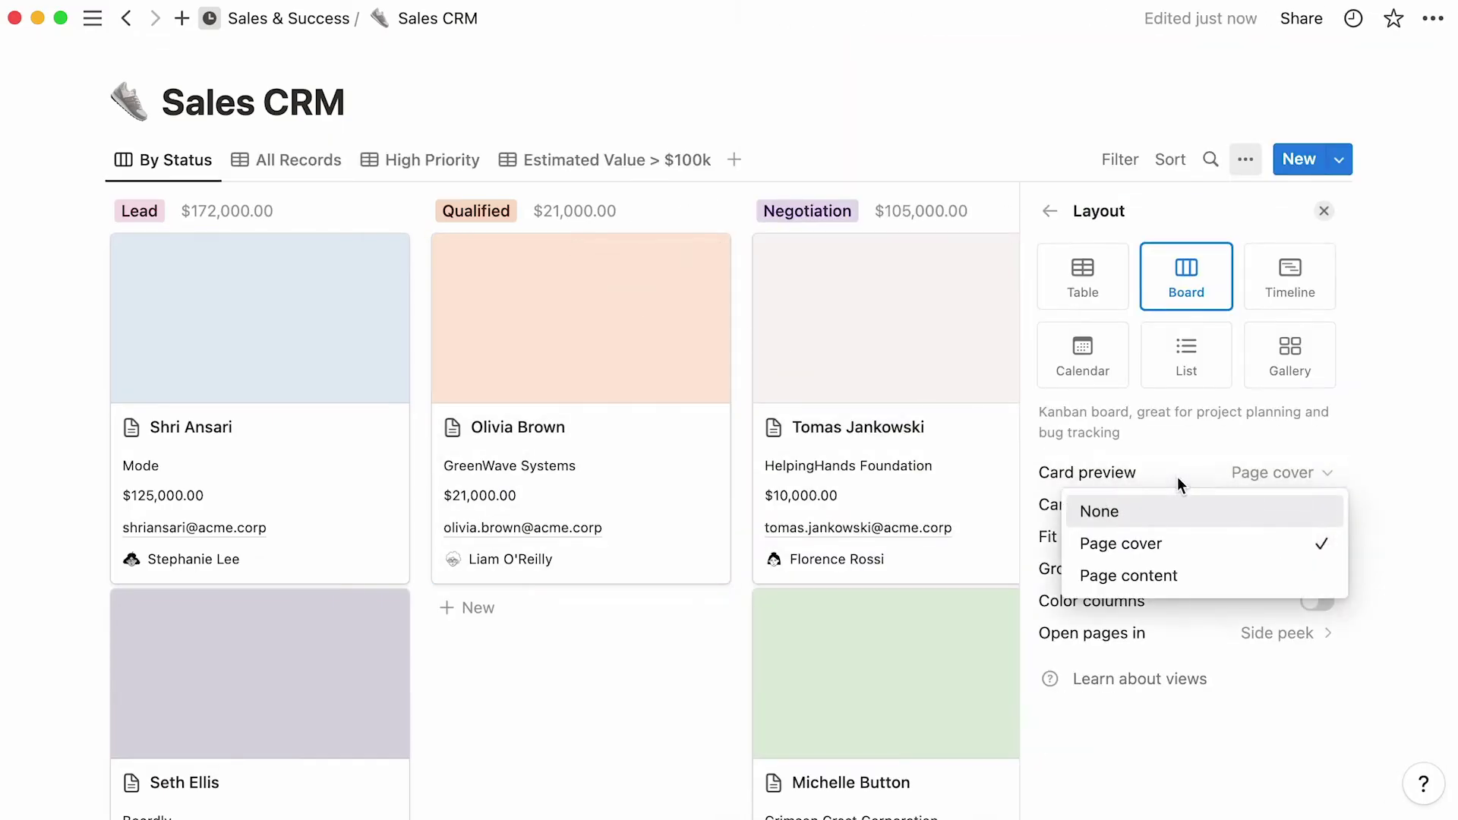
{"action": "left_click", "coordinate": [1210, 575]}
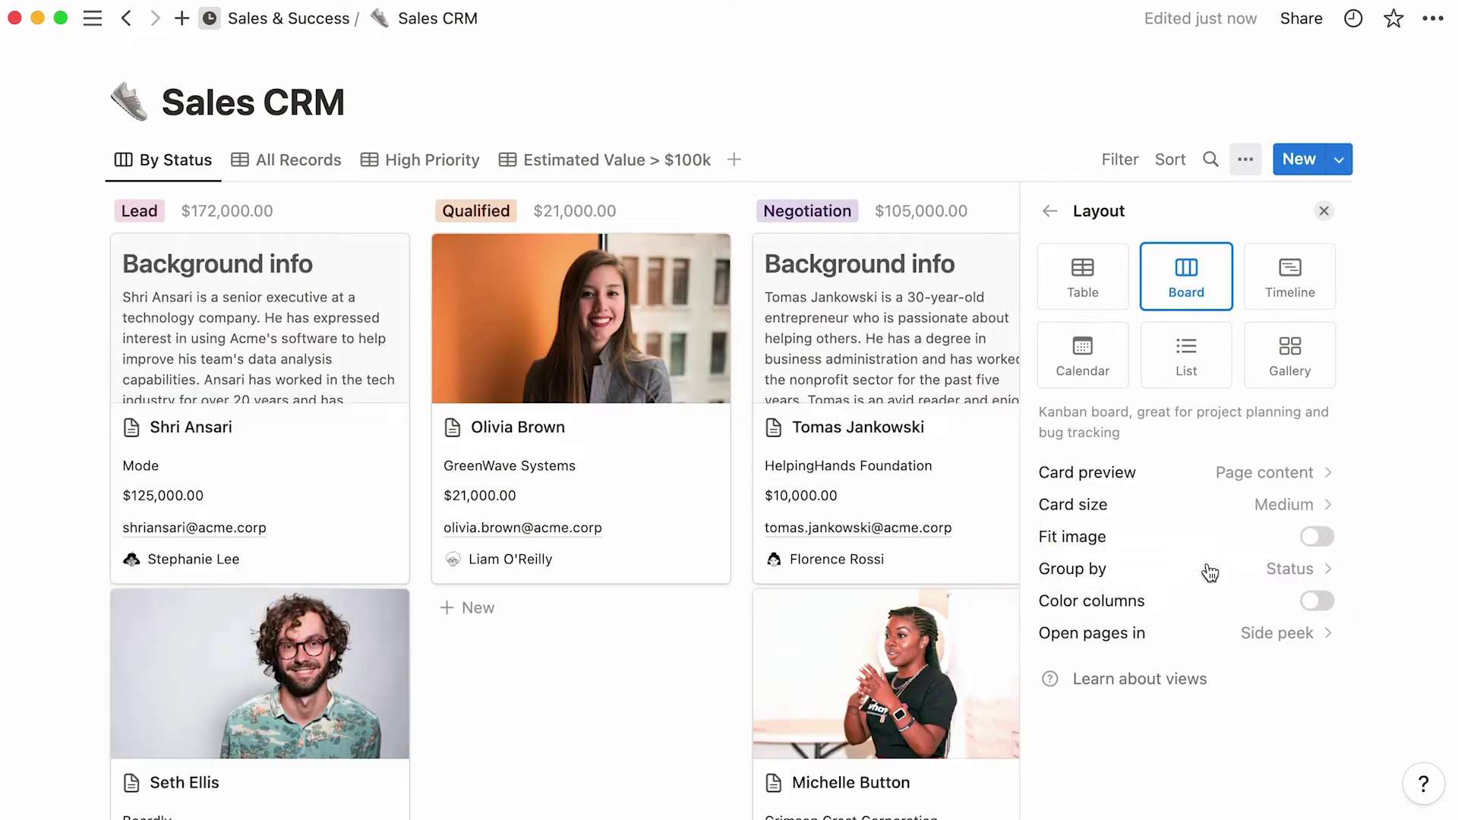
{"action": "left_click", "coordinate": [668, 373]}
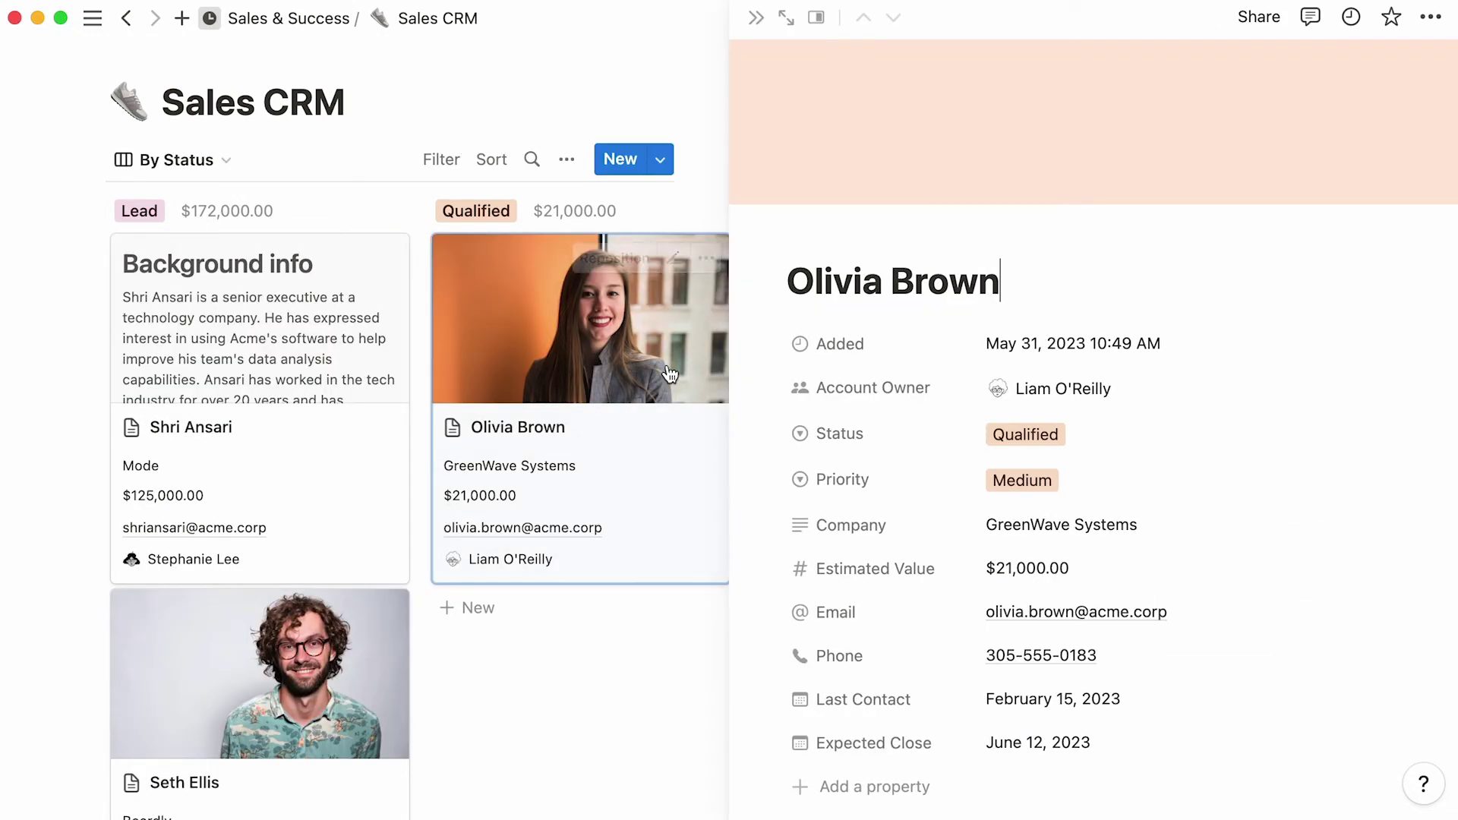
{"action": "scroll", "coordinate": [745, 365], "scroll_direction": "down", "scroll_amount": 6}
{"action": "scroll", "coordinate": [745, 365], "scroll_direction": "down", "scroll_amount": 1}
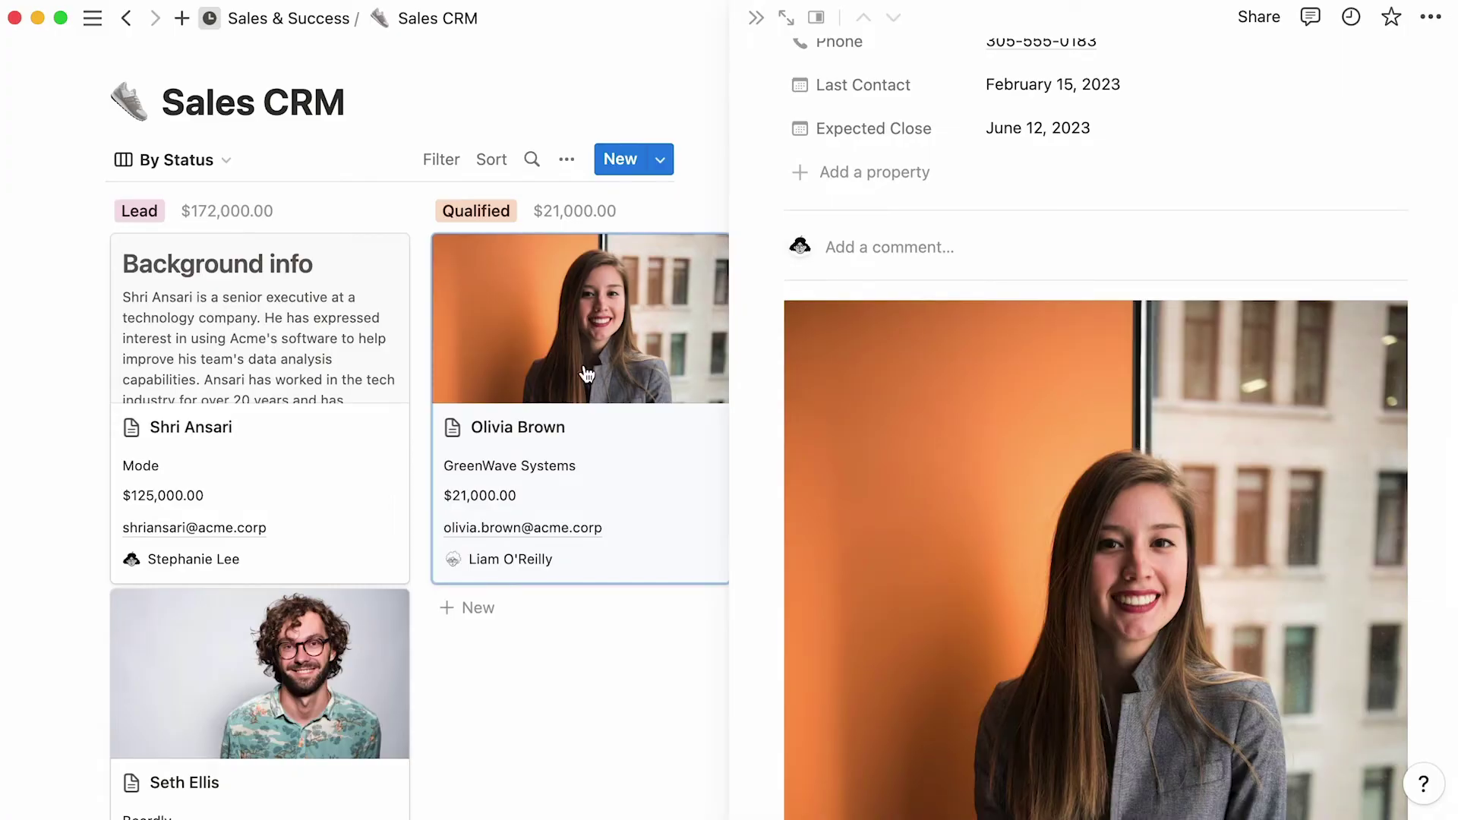
{"action": "left_click", "coordinate": [53, 374]}
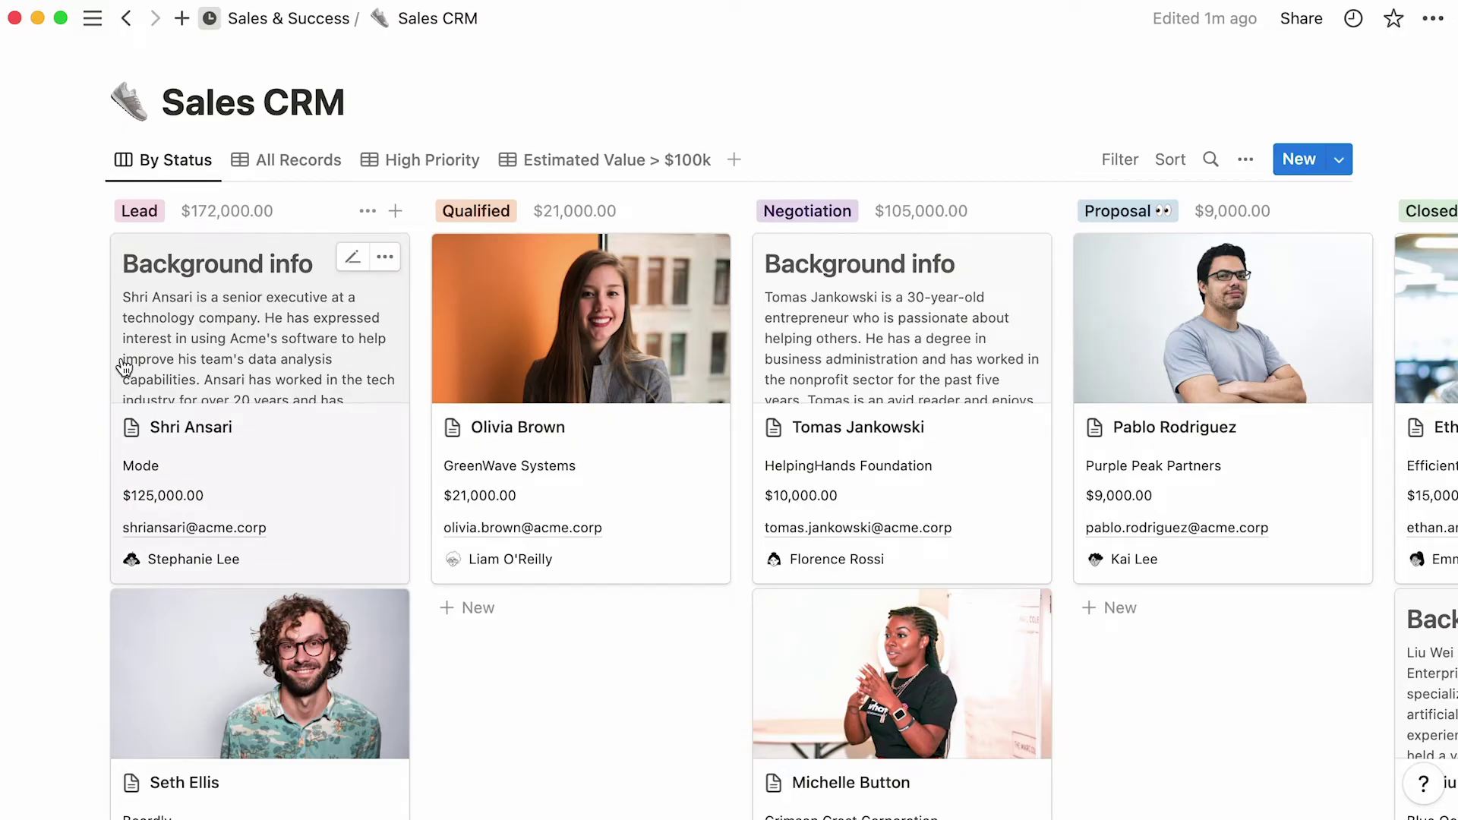
- Set the card preview back to None and reopen the preview choices
{"action": "left_click", "coordinate": [1244, 160]}
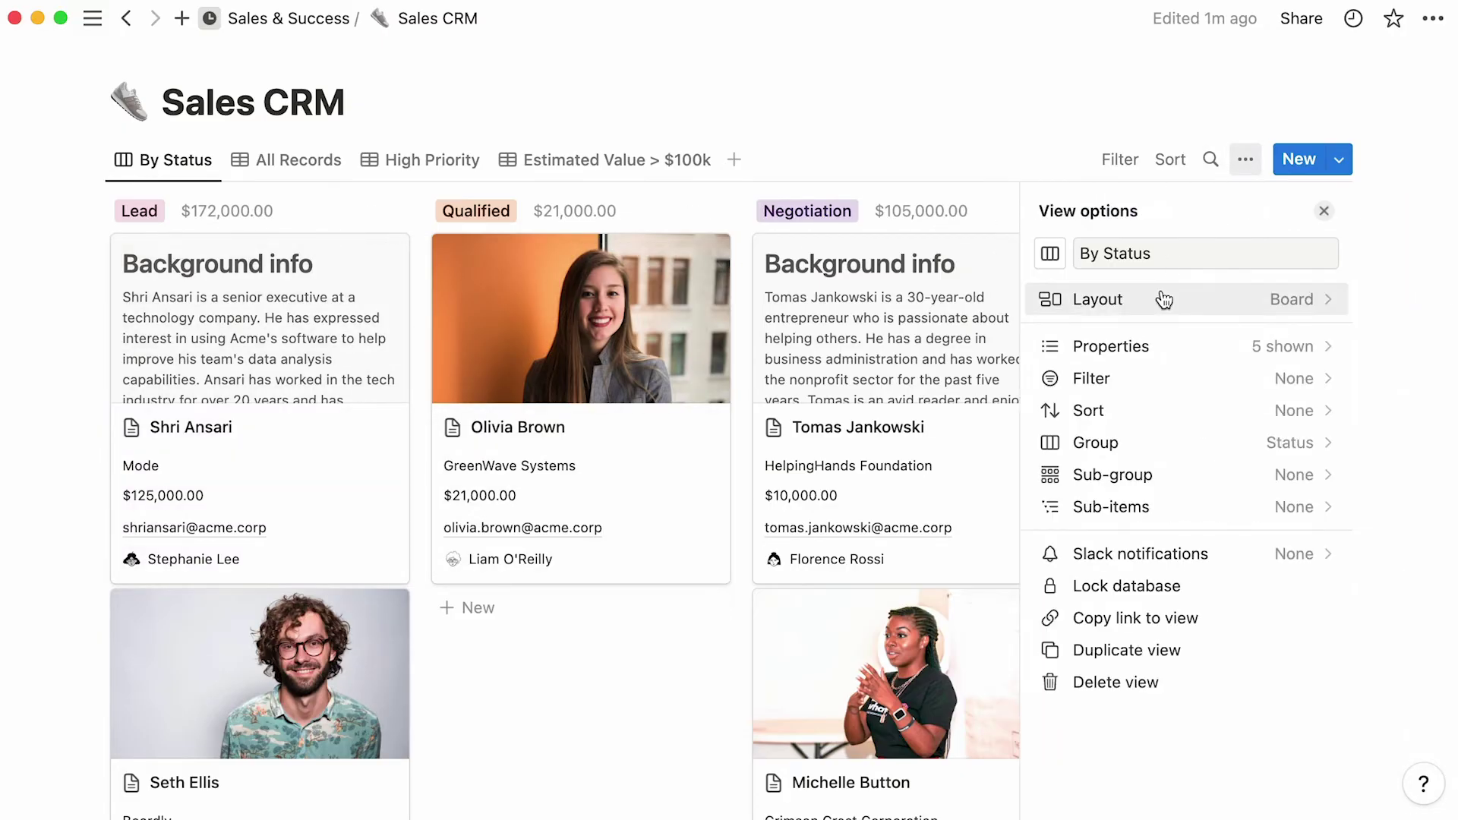
{"action": "left_click", "coordinate": [1163, 299]}
{"action": "left_click", "coordinate": [1176, 472]}
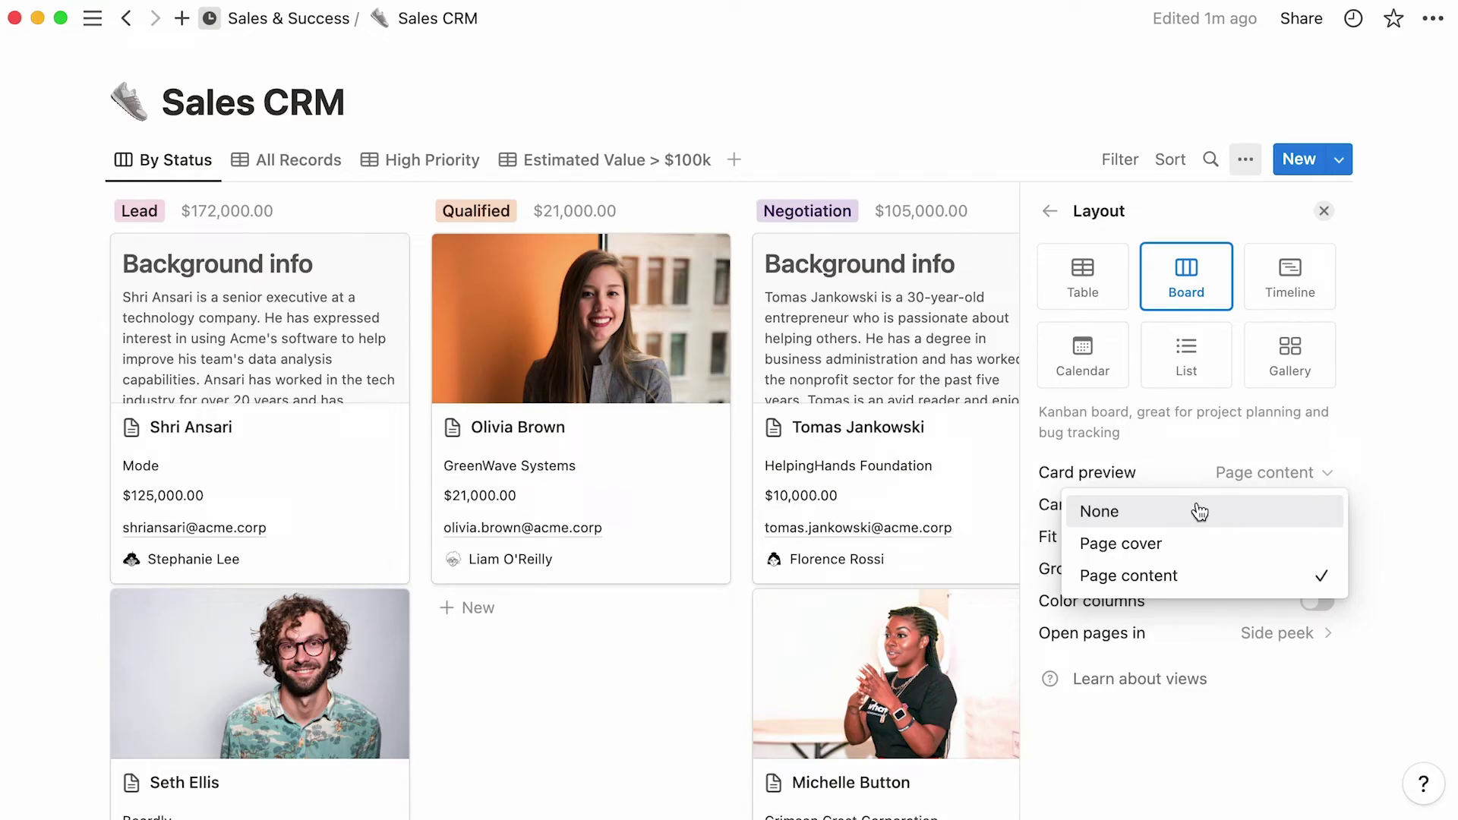
{"action": "left_click", "coordinate": [1197, 511]}
{"action": "left_click", "coordinate": [1198, 470]}
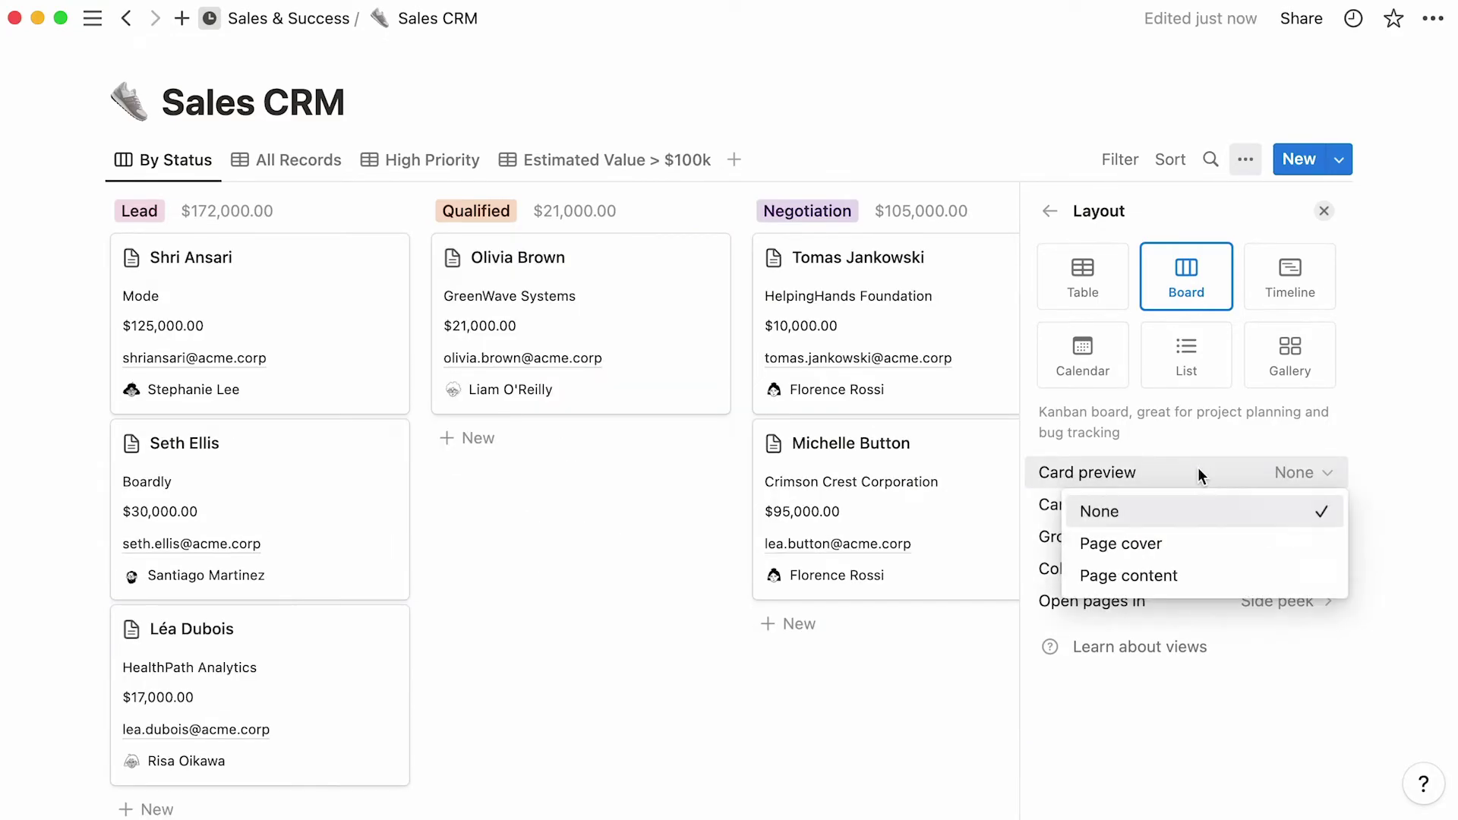
- Use Page content previews with Large card size, toggling Fit image on and back off
{"action": "left_click", "coordinate": [1223, 580]}
{"action": "left_click", "coordinate": [1206, 502]}
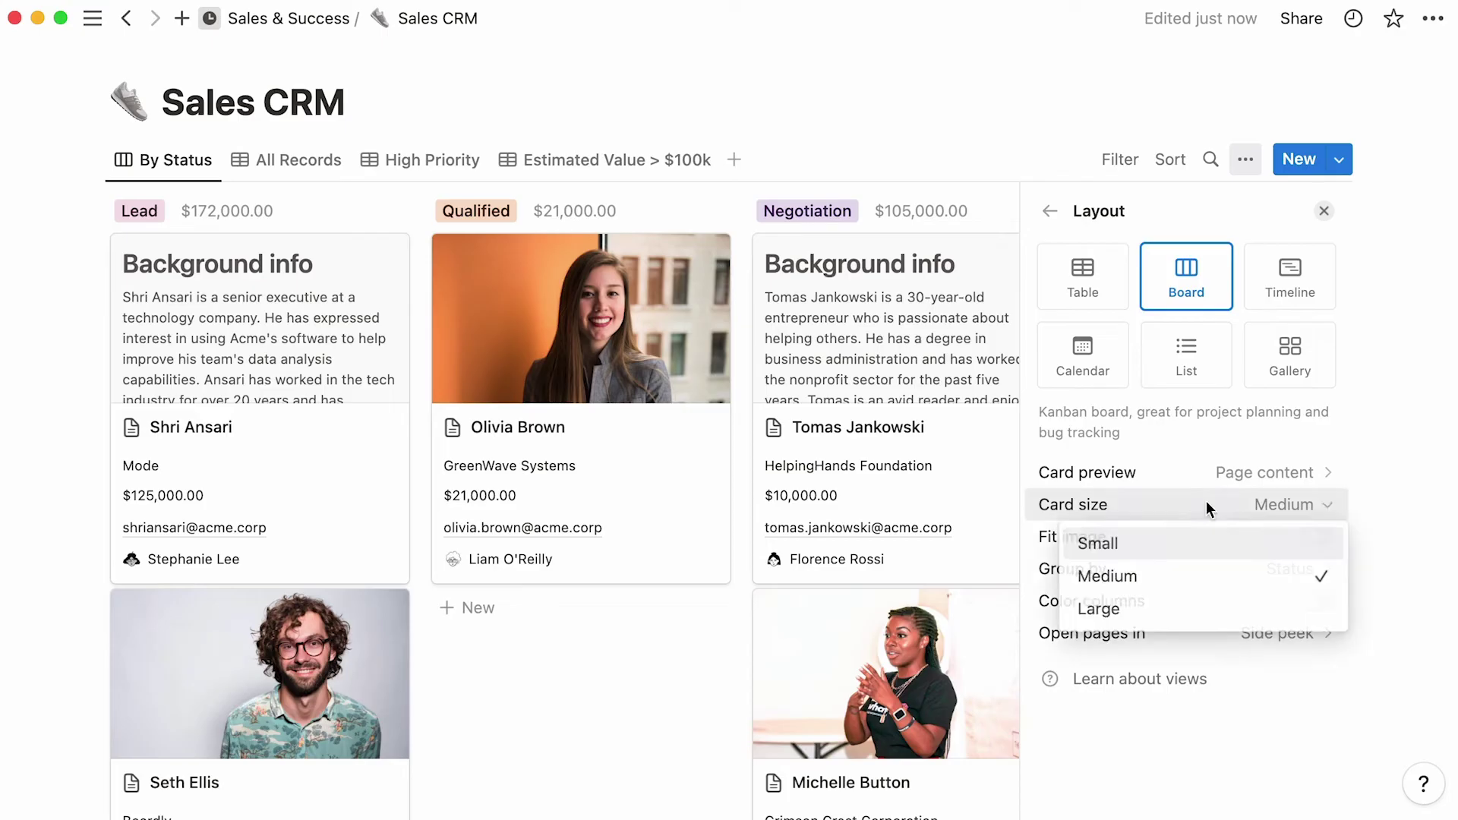
{"action": "left_click", "coordinate": [1216, 540]}
{"action": "left_click", "coordinate": [1215, 506]}
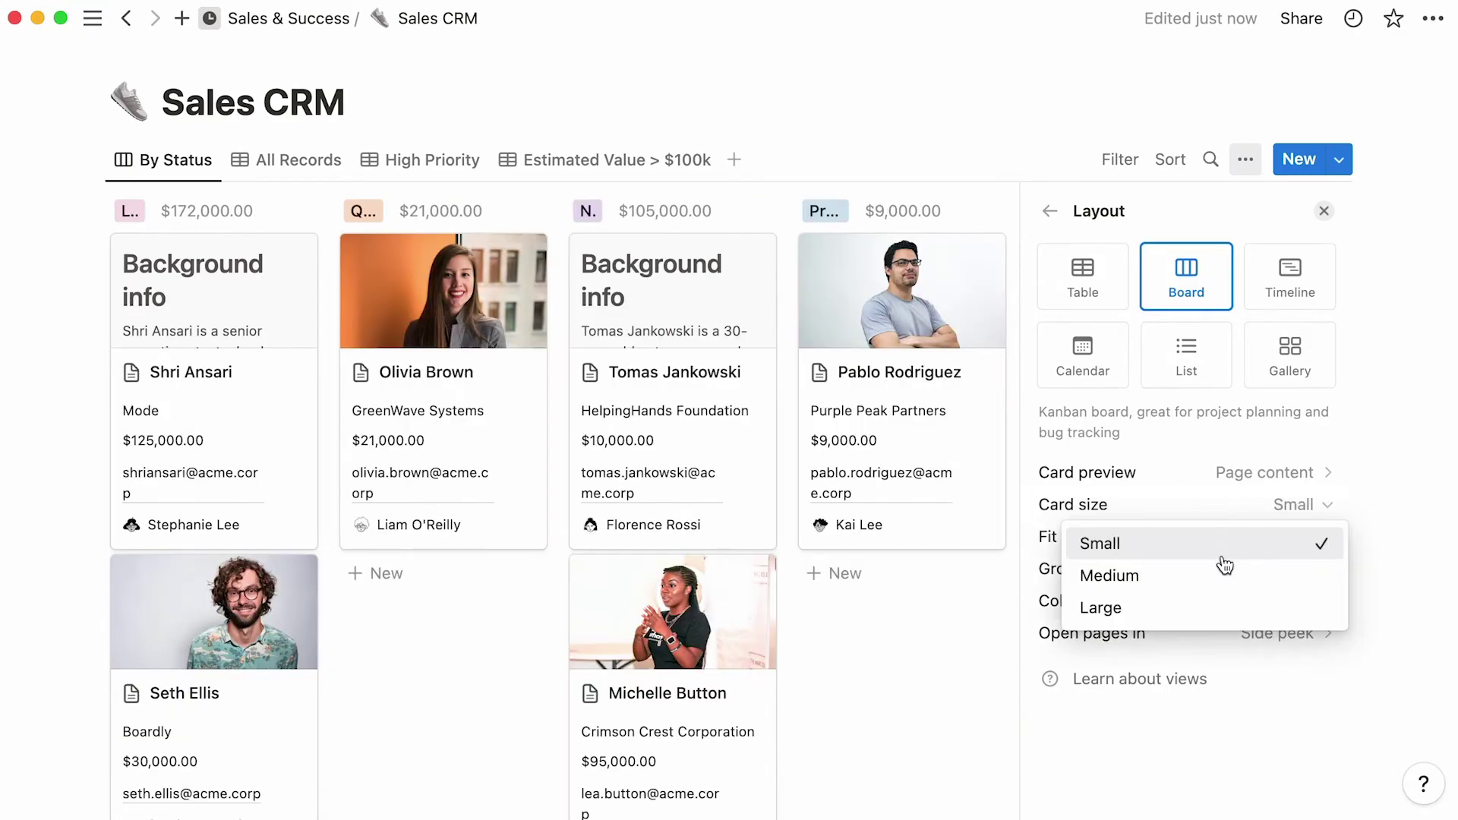
{"action": "left_click", "coordinate": [1221, 571]}
{"action": "left_click", "coordinate": [1217, 505]}
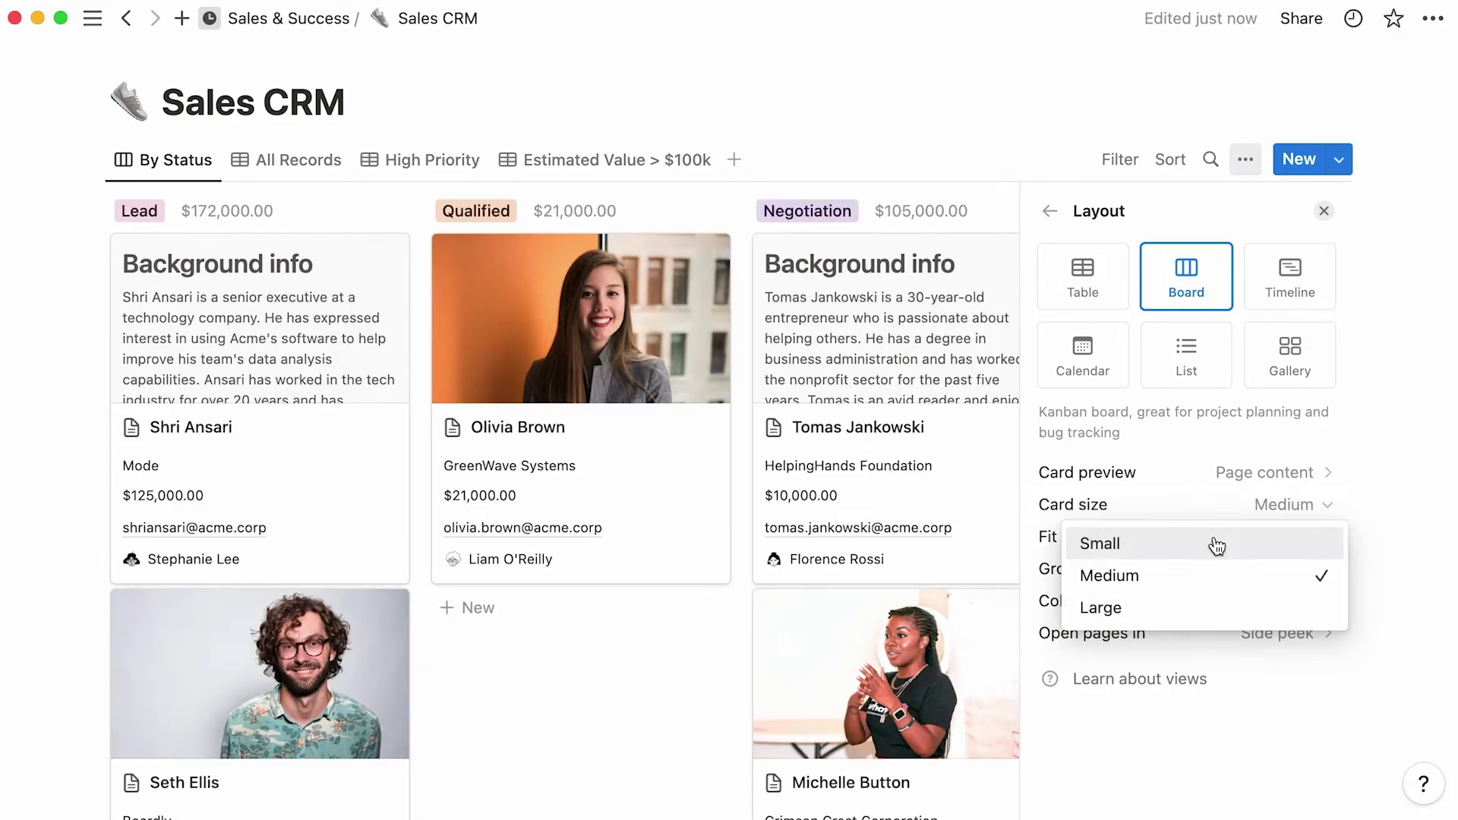
{"action": "left_click", "coordinate": [1217, 606]}
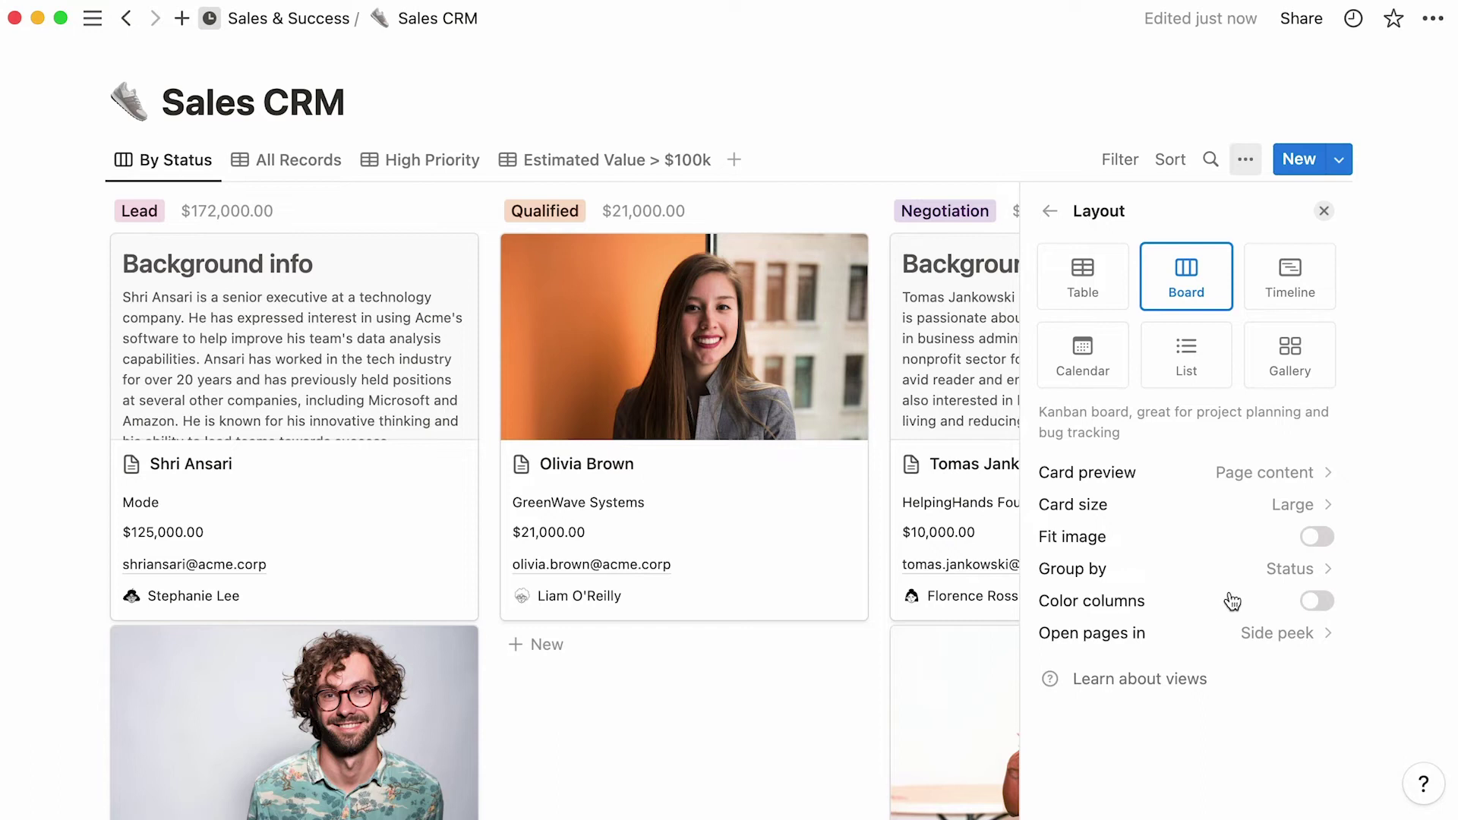
{"action": "left_click", "coordinate": [1316, 540]}
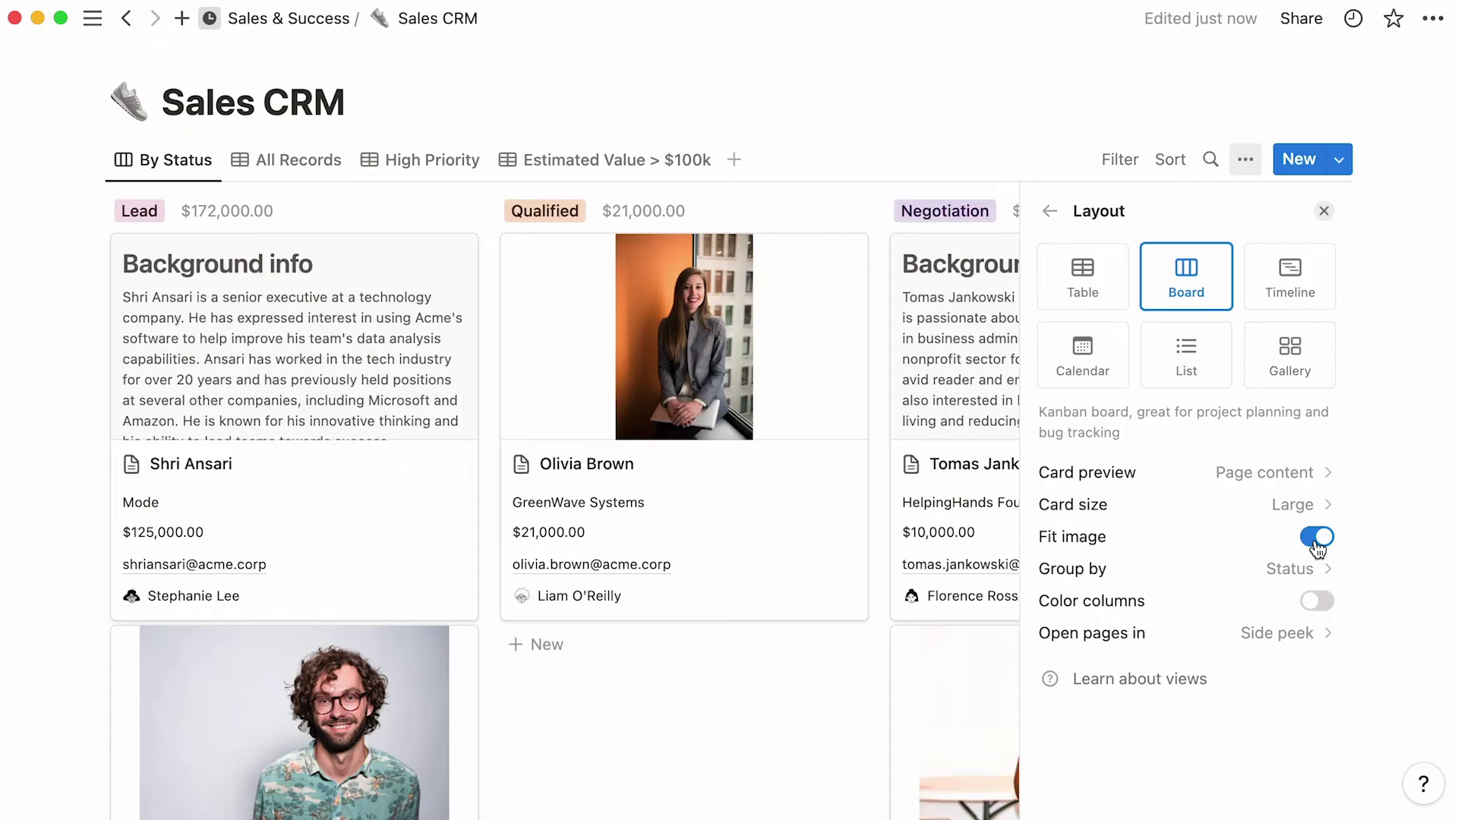
{"action": "left_click", "coordinate": [1316, 539]}
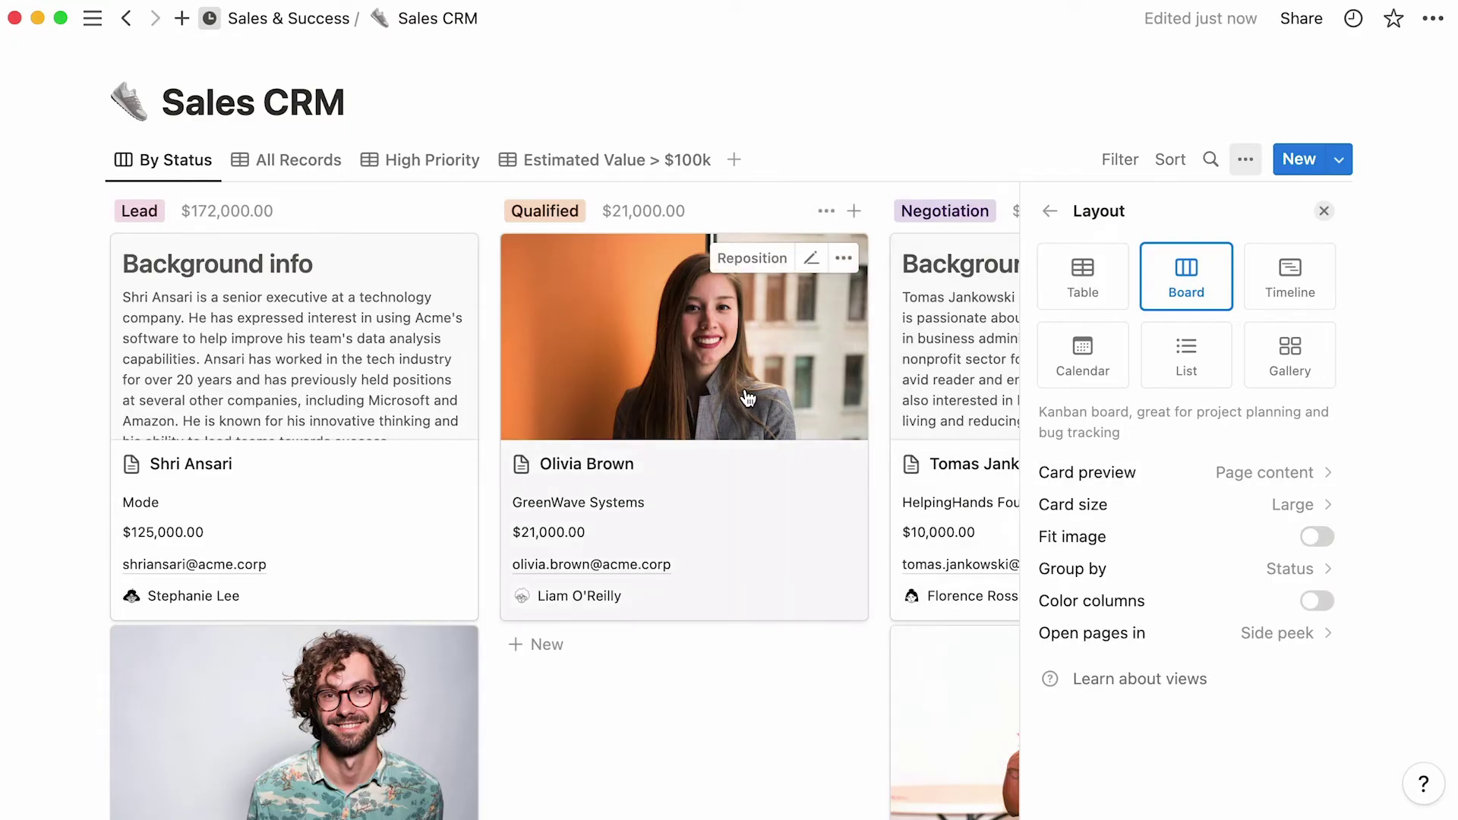
- Reposition the Qualified card's cover photo lower in its frame and save the position
{"action": "left_click", "coordinate": [762, 262]}
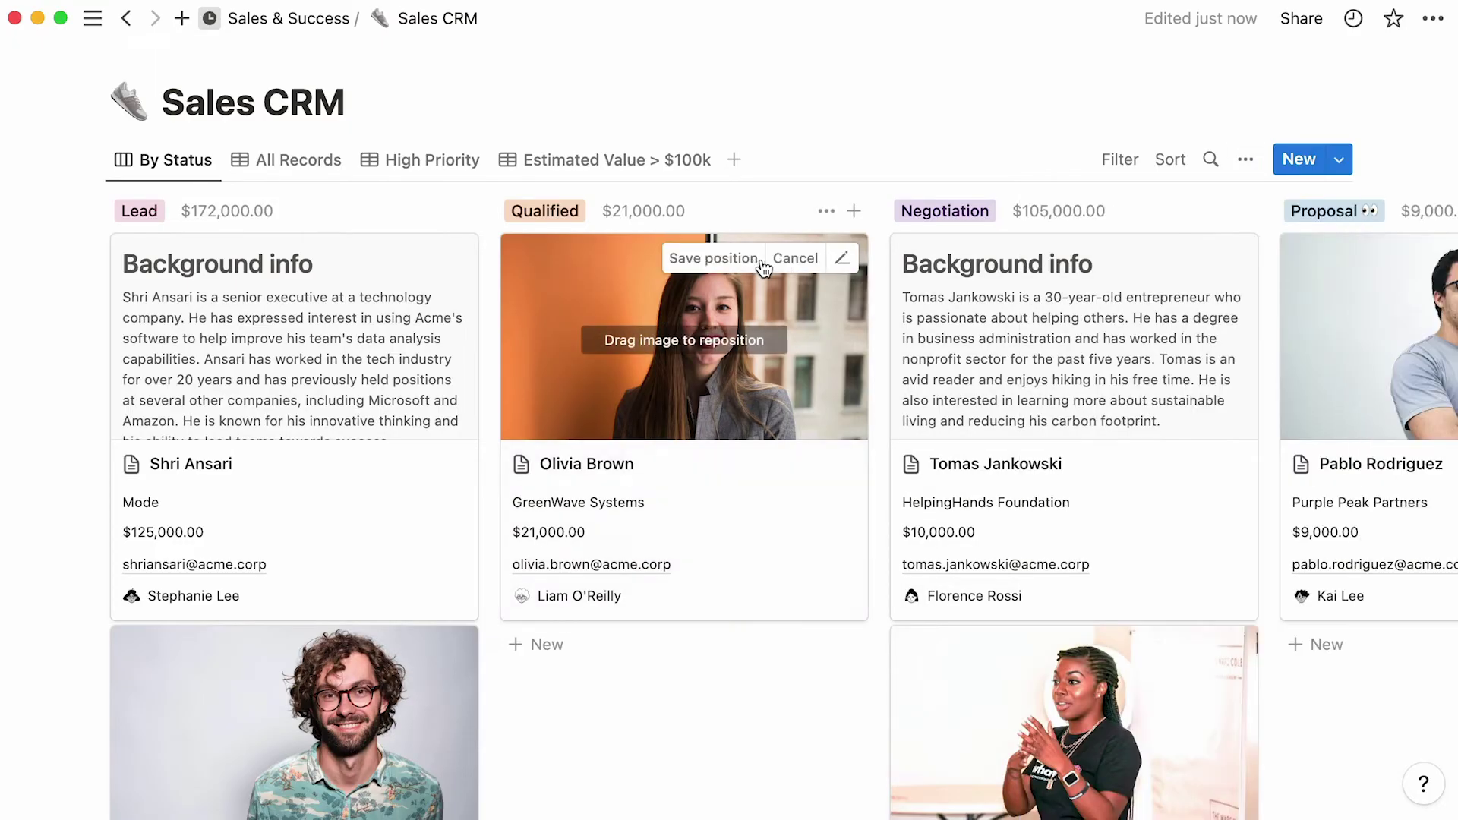
{"action": "left_click_drag", "start_coordinate": [787, 311], "coordinate": [786, 339]}
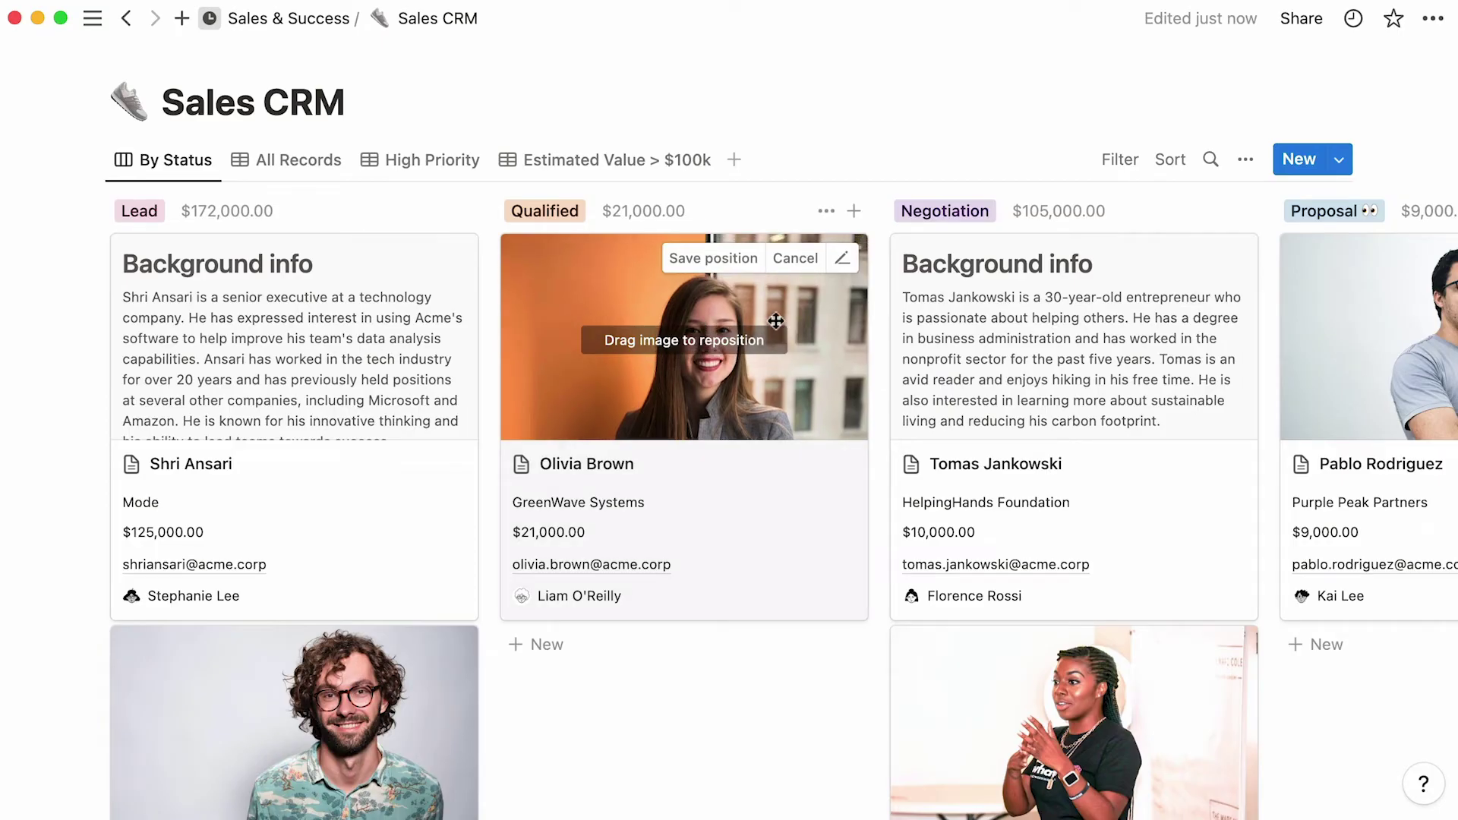
{"action": "left_click", "coordinate": [750, 267]}
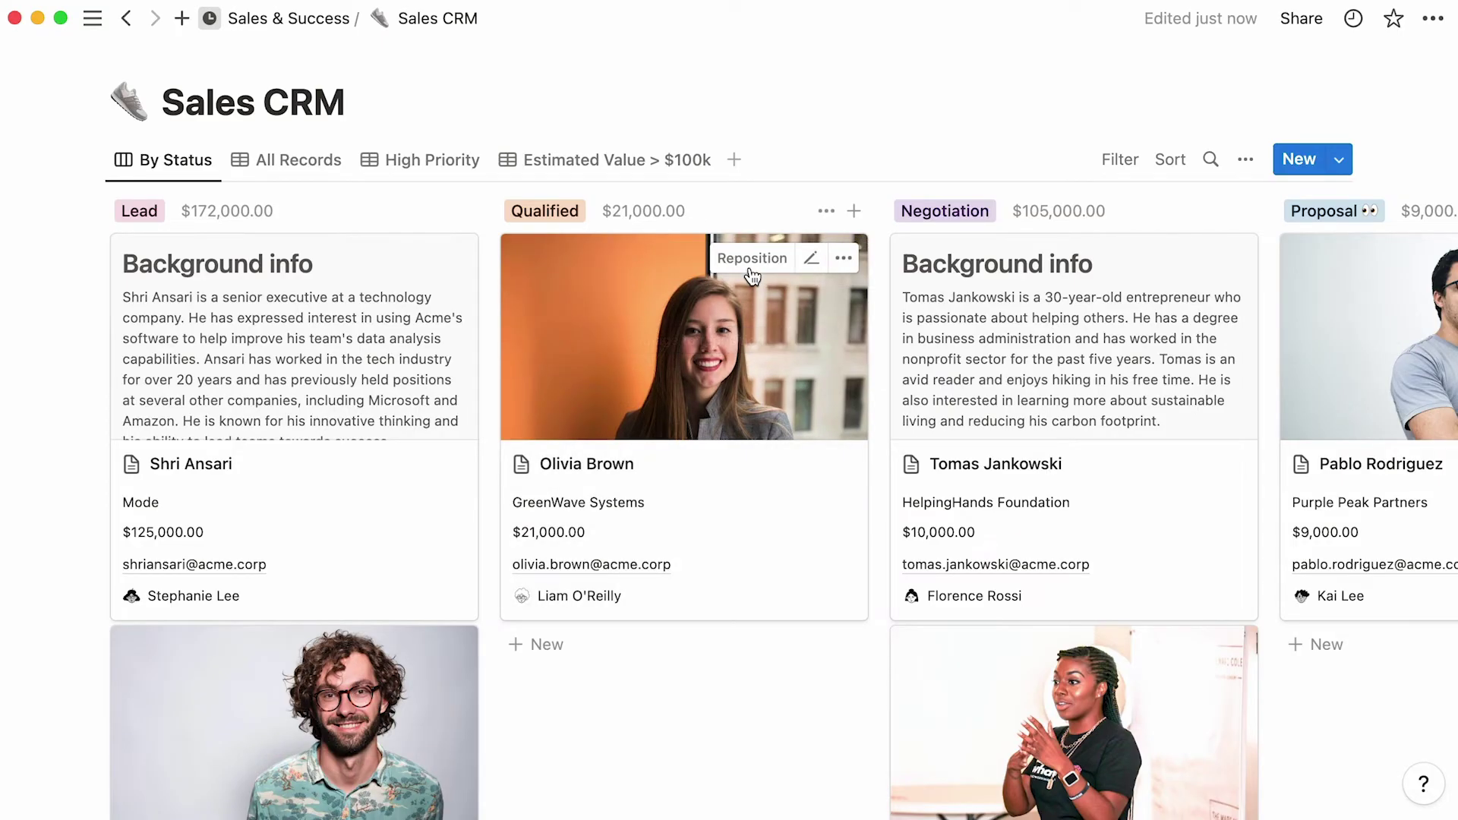
- Reset the board layout to no card preview and Medium card size
{"action": "left_click", "coordinate": [1236, 170]}
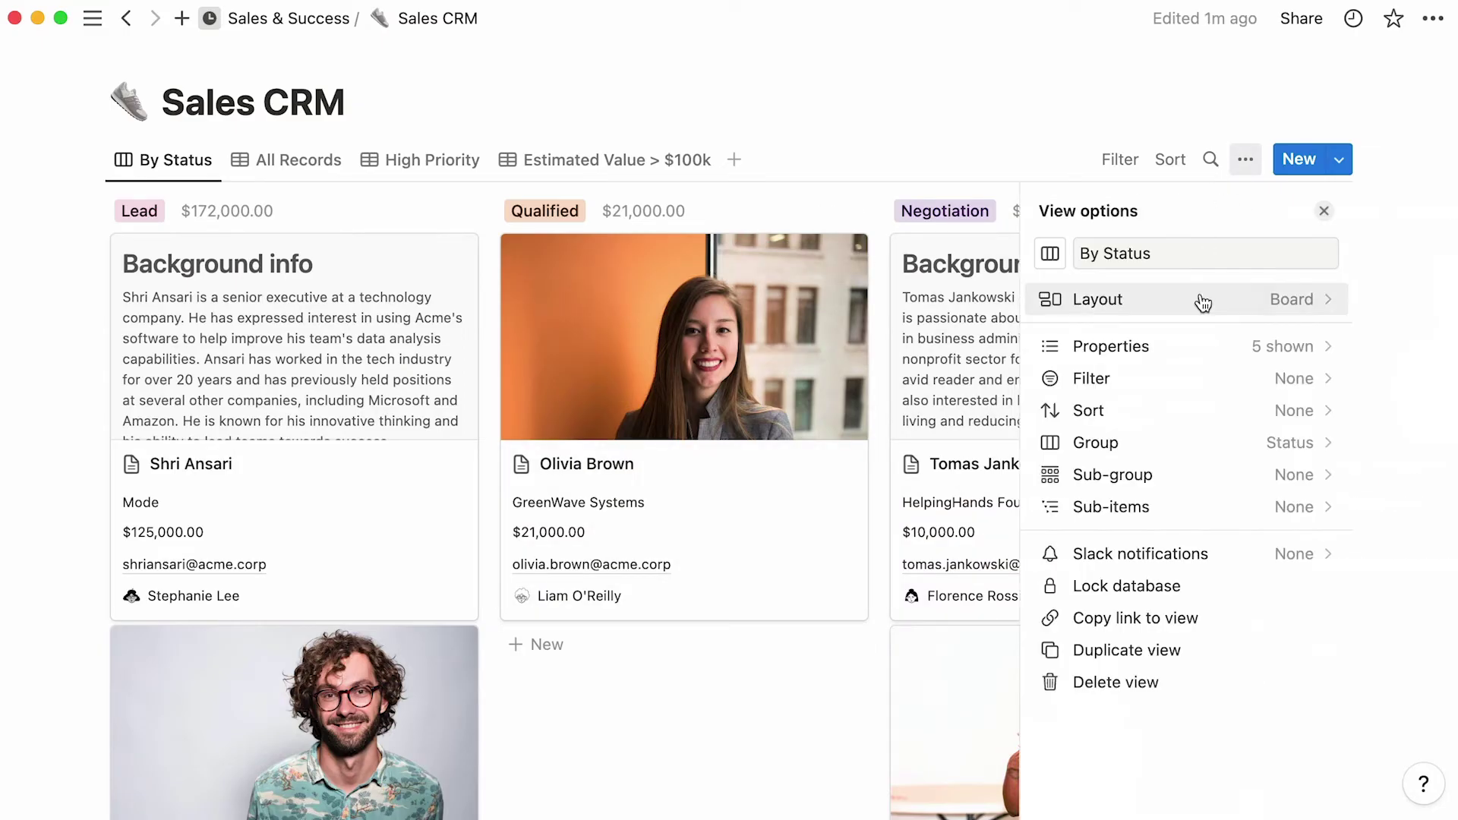
{"action": "left_click", "coordinate": [1197, 297]}
{"action": "left_click", "coordinate": [1175, 473]}
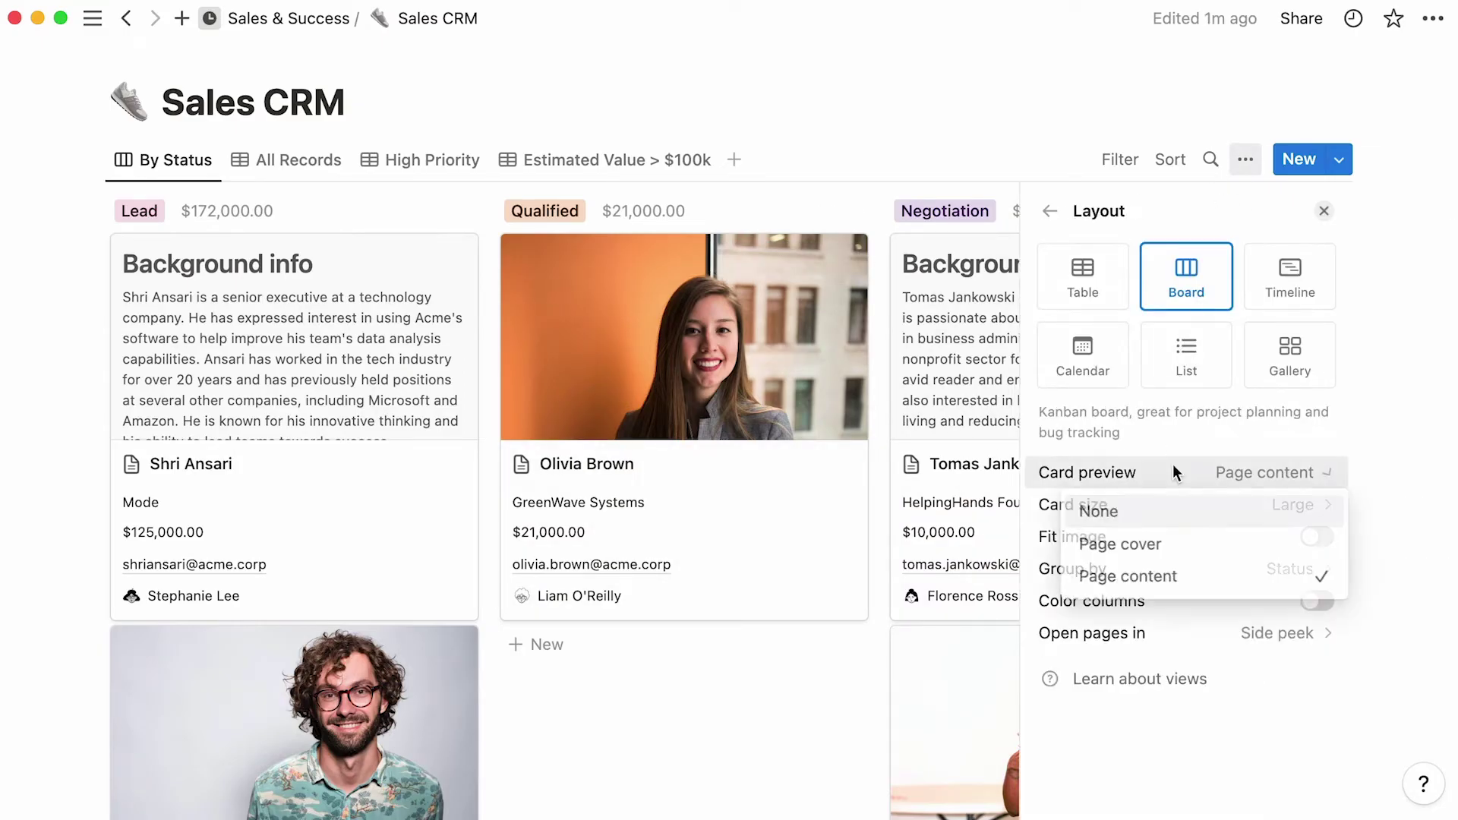
{"action": "left_click", "coordinate": [1197, 510]}
{"action": "left_click", "coordinate": [1214, 505]}
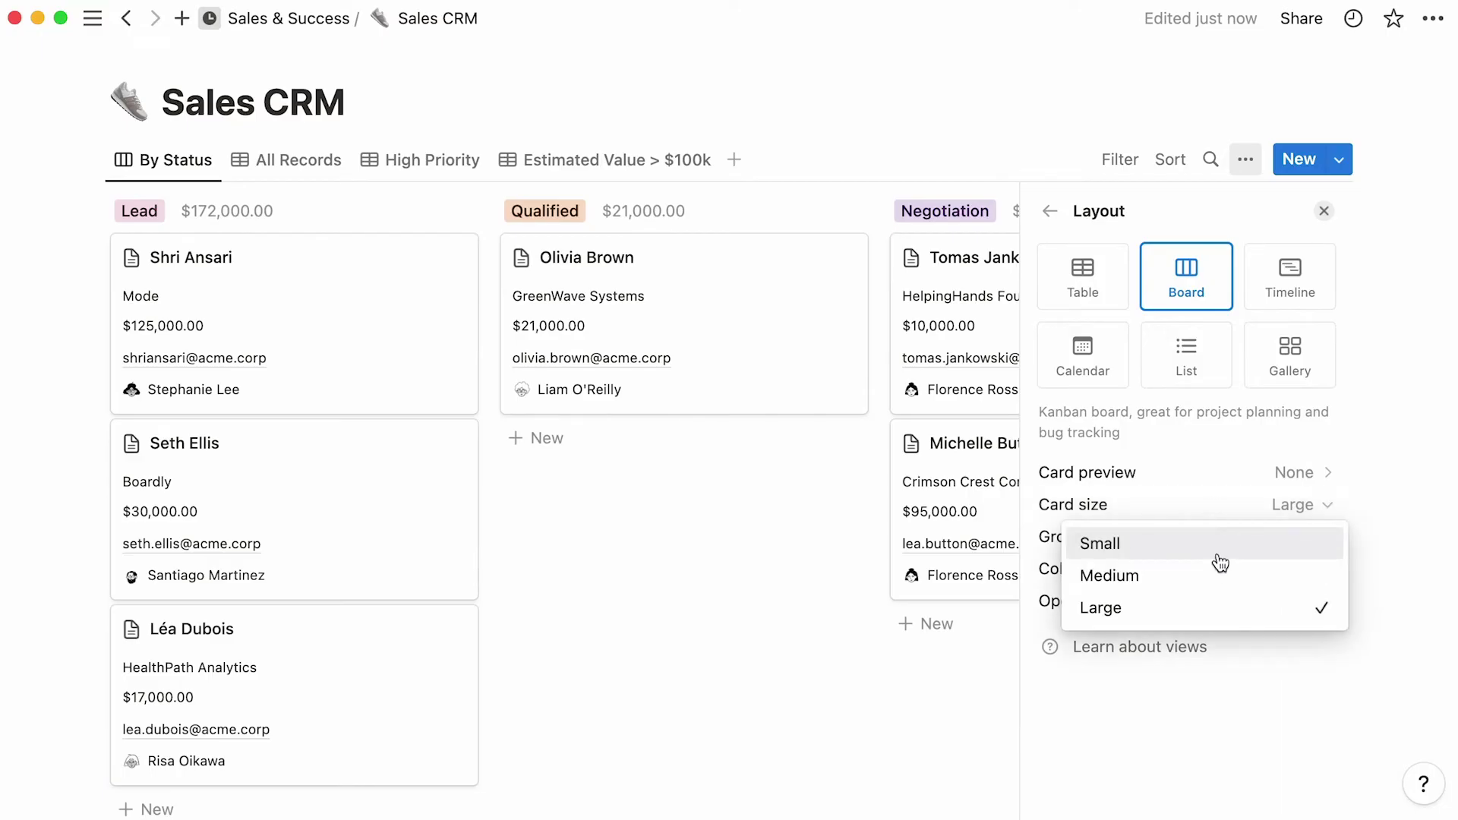
{"action": "left_click", "coordinate": [1220, 574]}
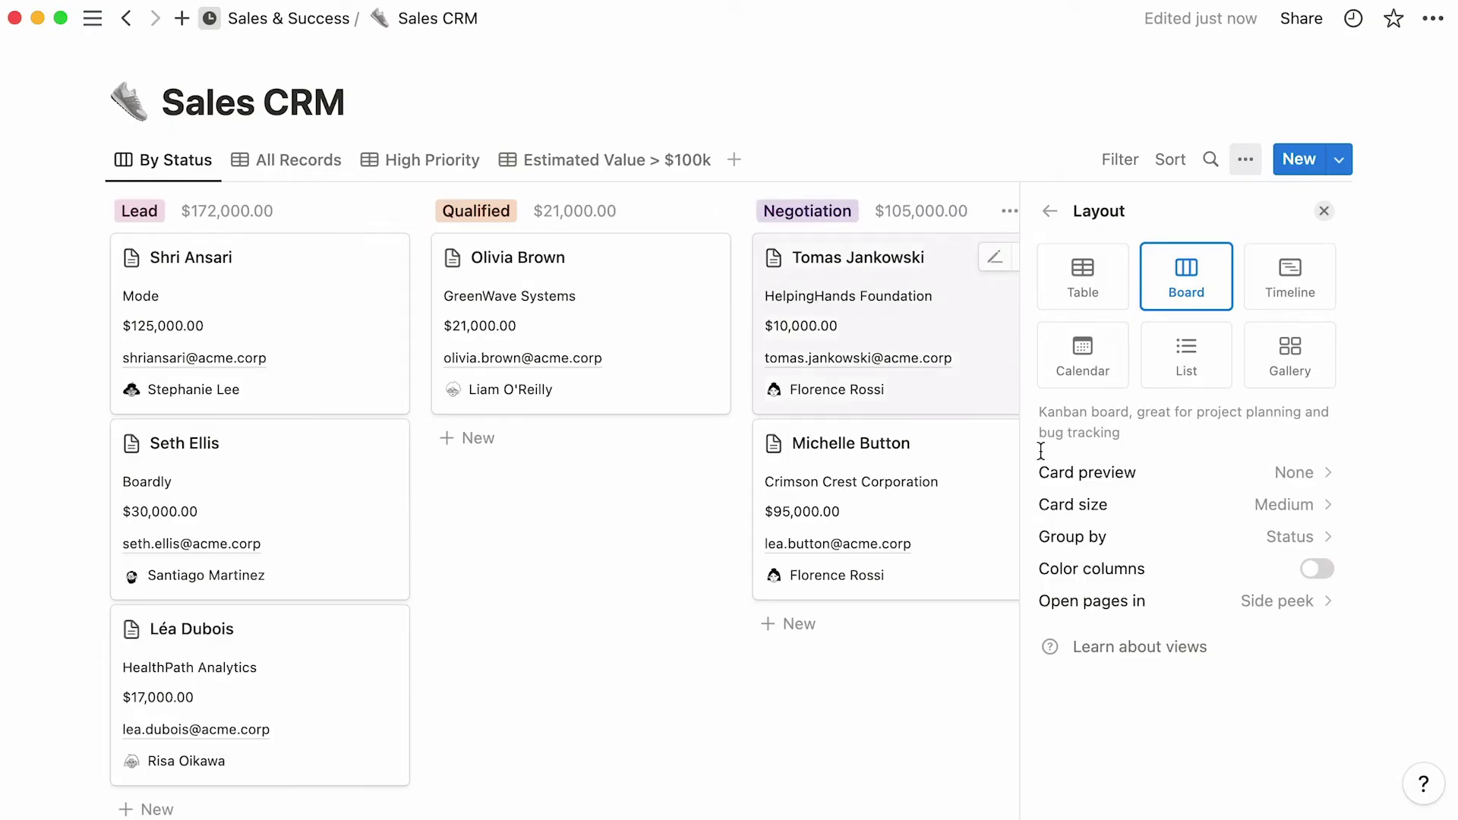
- Try grouping by Account Owner, revert to Status, and turn on Hide empty groups and Color columns
{"action": "left_click", "coordinate": [1148, 537]}
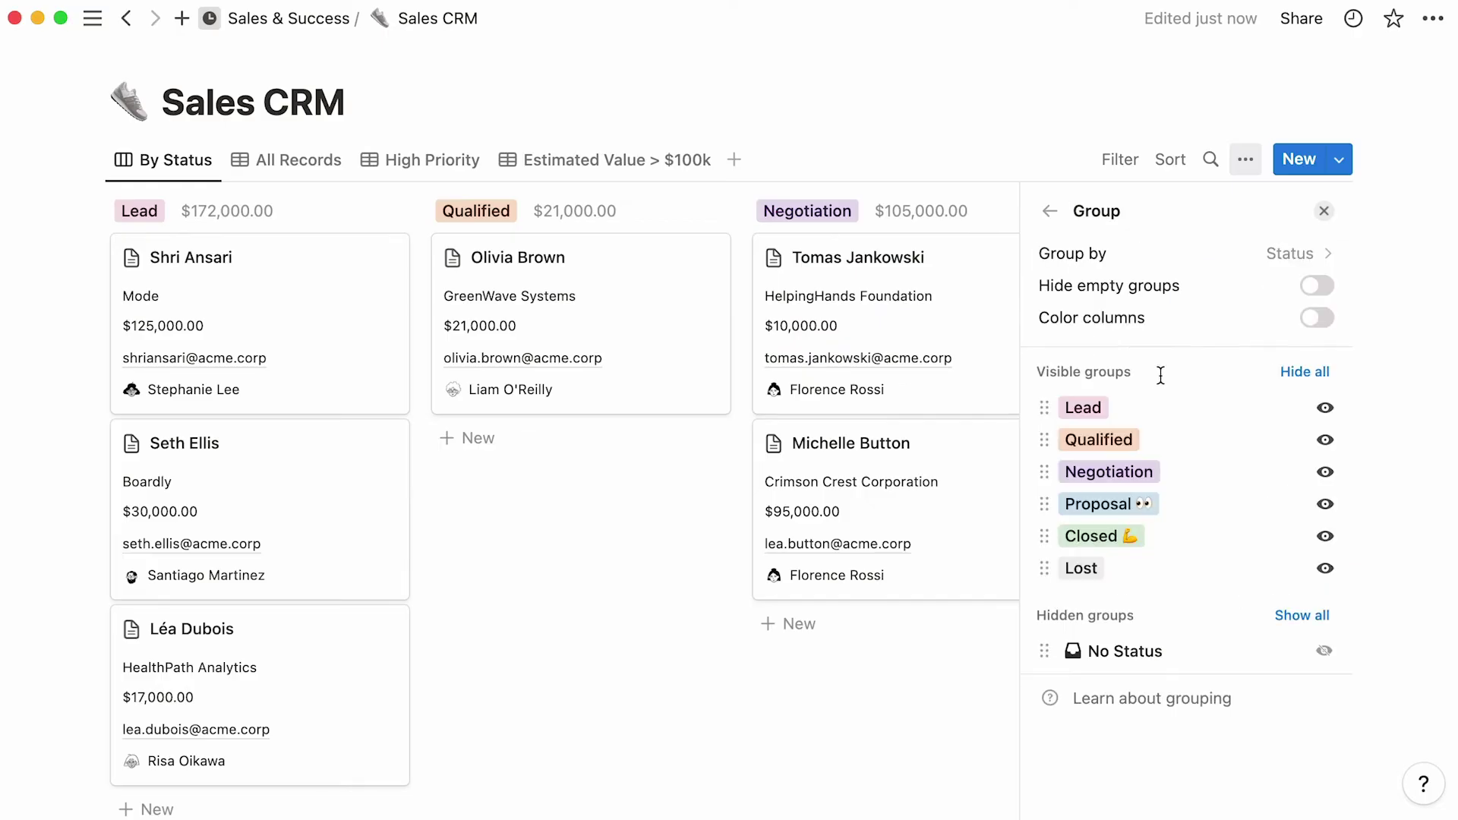
{"action": "left_click", "coordinate": [1194, 254]}
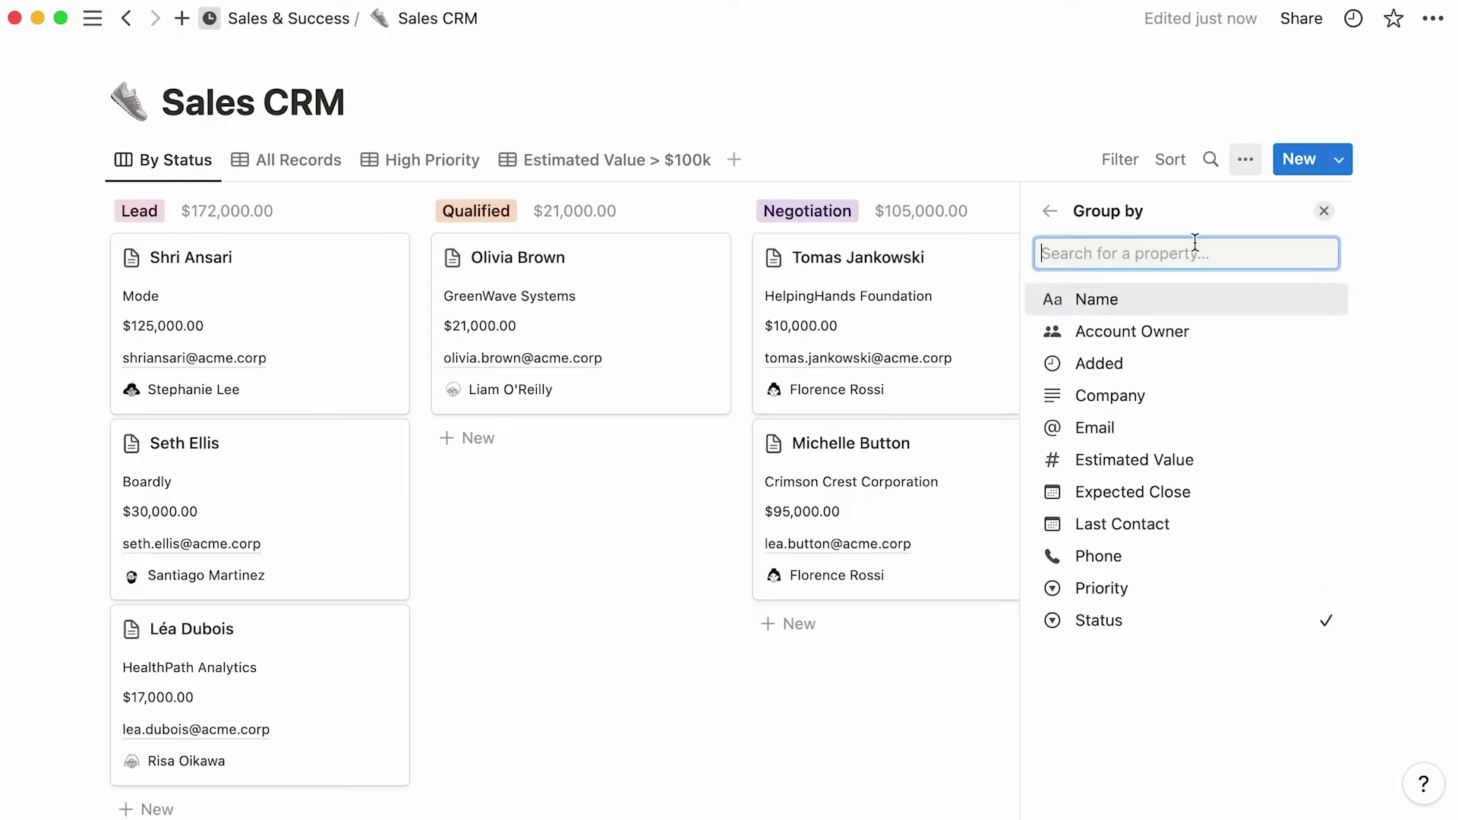
{"action": "left_click", "coordinate": [1228, 330]}
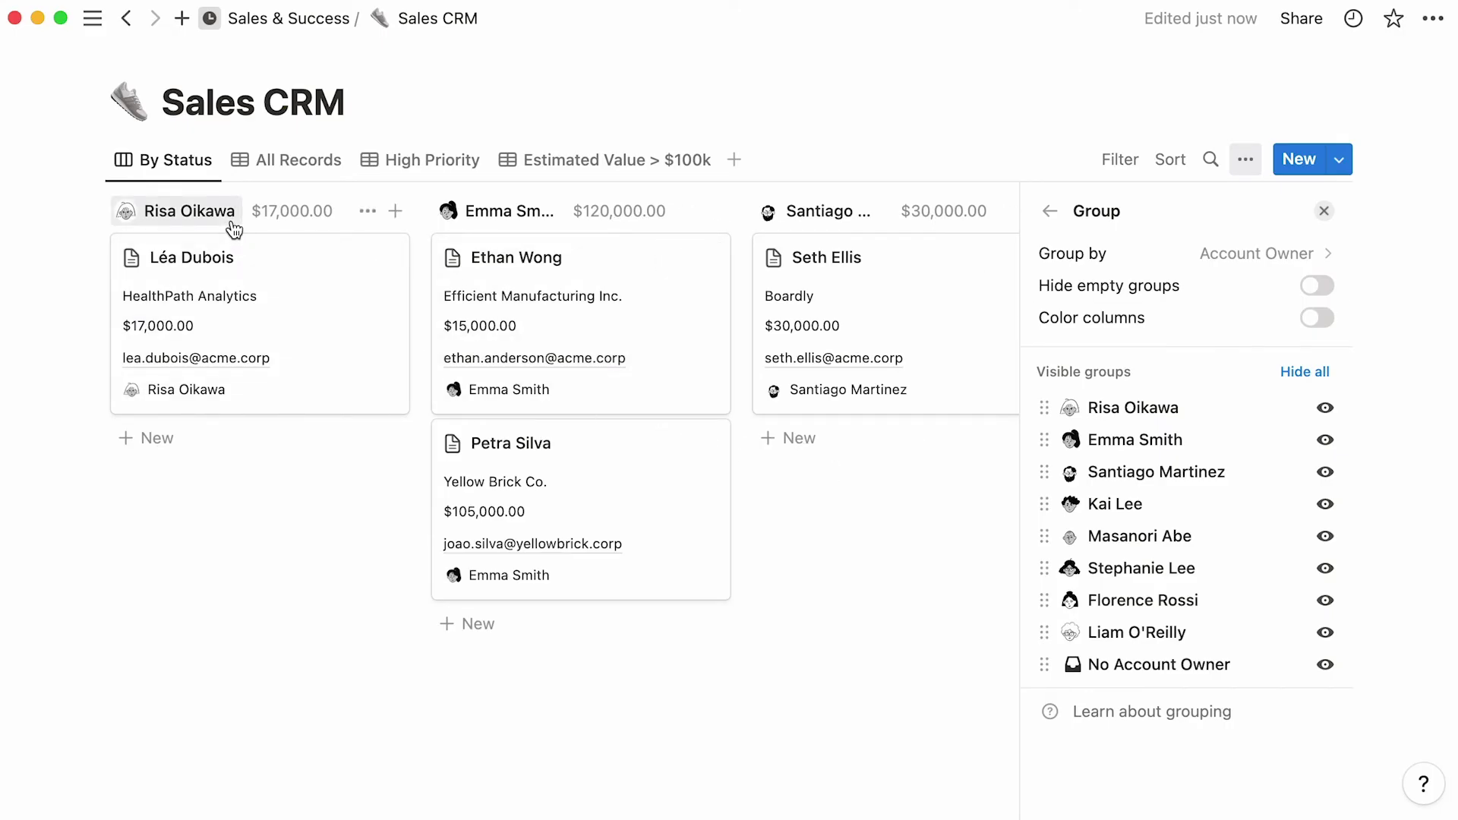
{"action": "left_click", "coordinate": [1147, 253]}
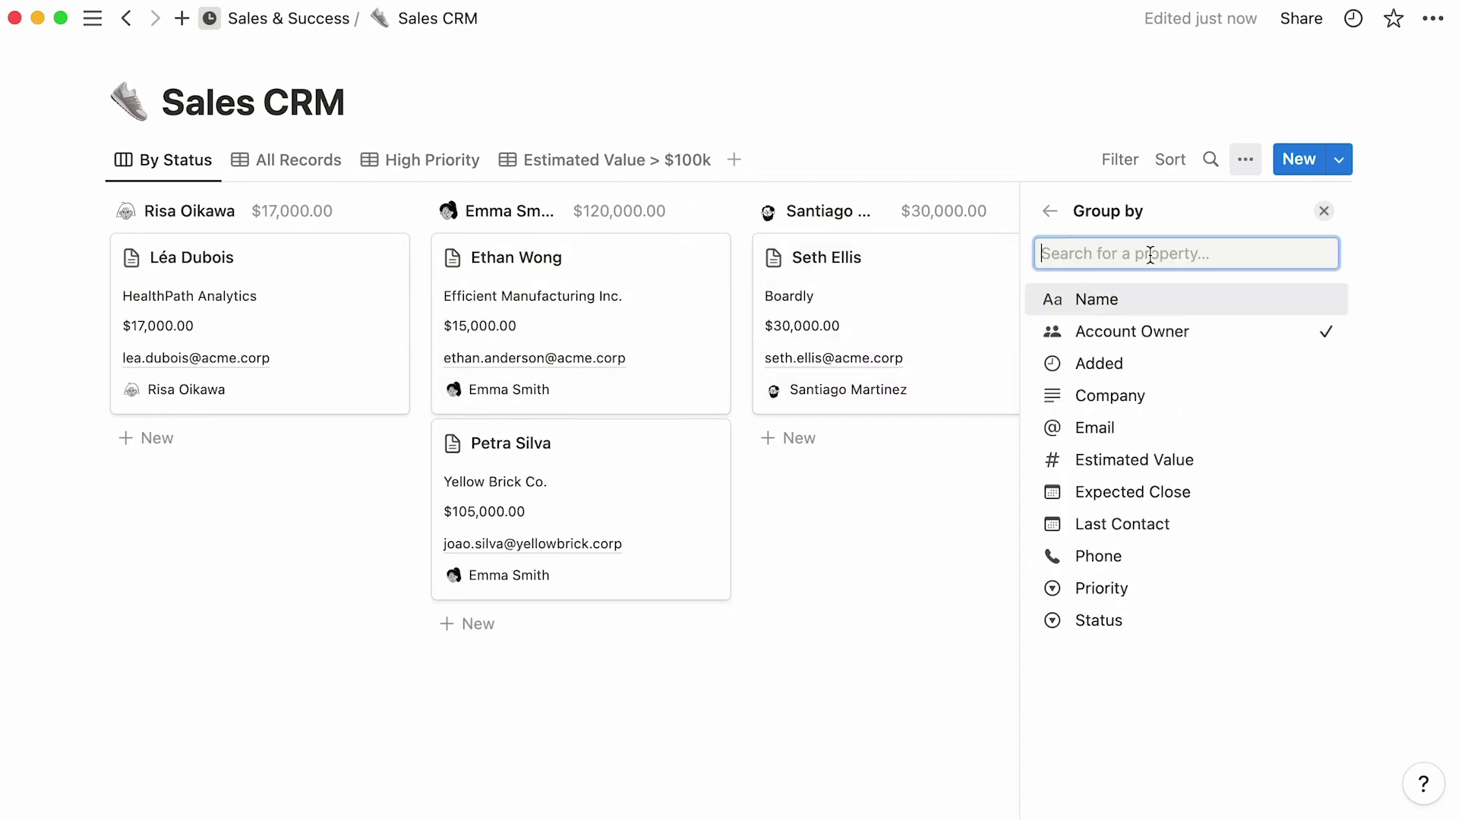
{"action": "left_click", "coordinate": [1210, 619]}
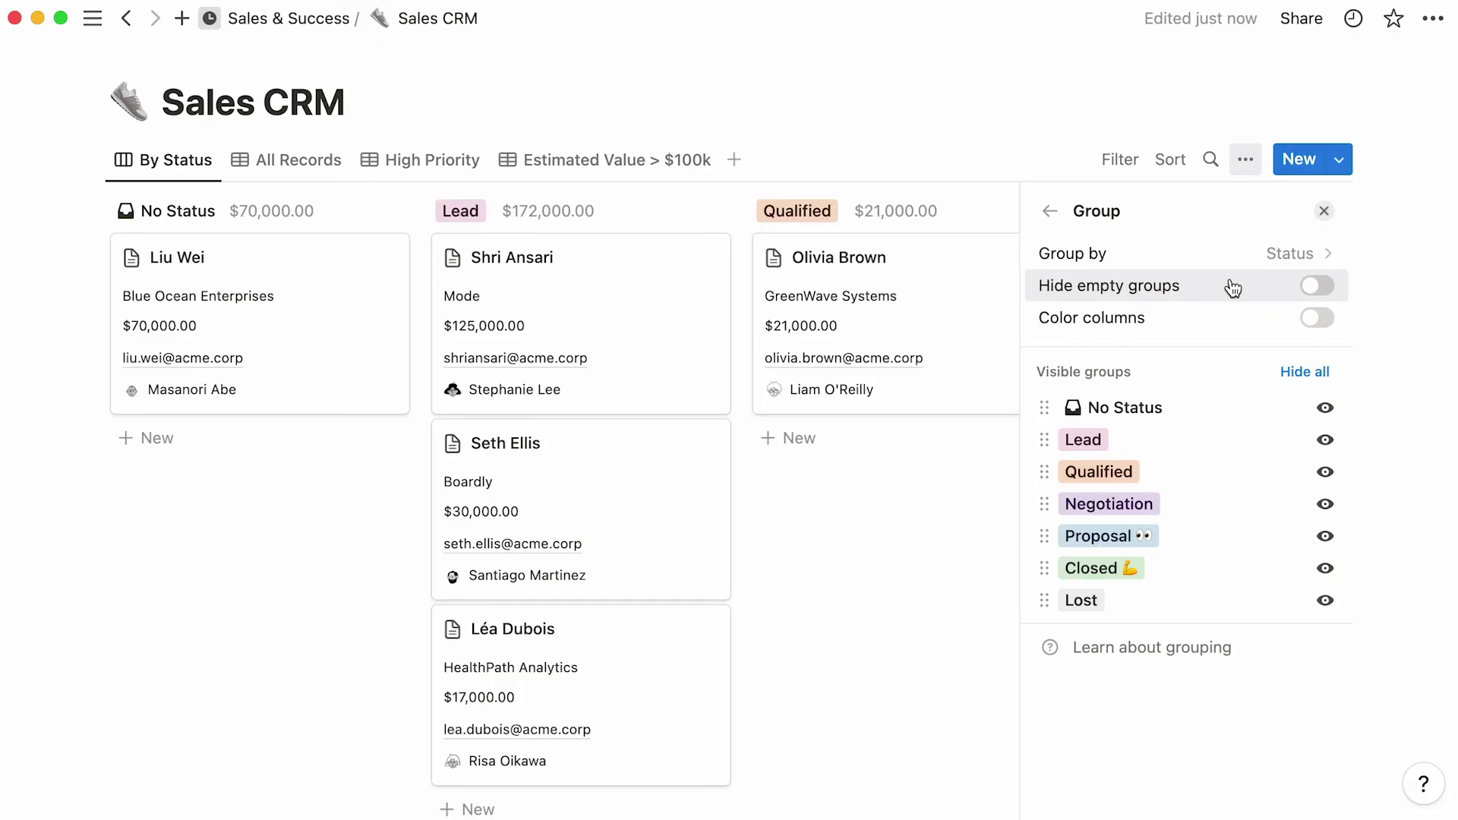
{"action": "left_click", "coordinate": [1328, 289]}
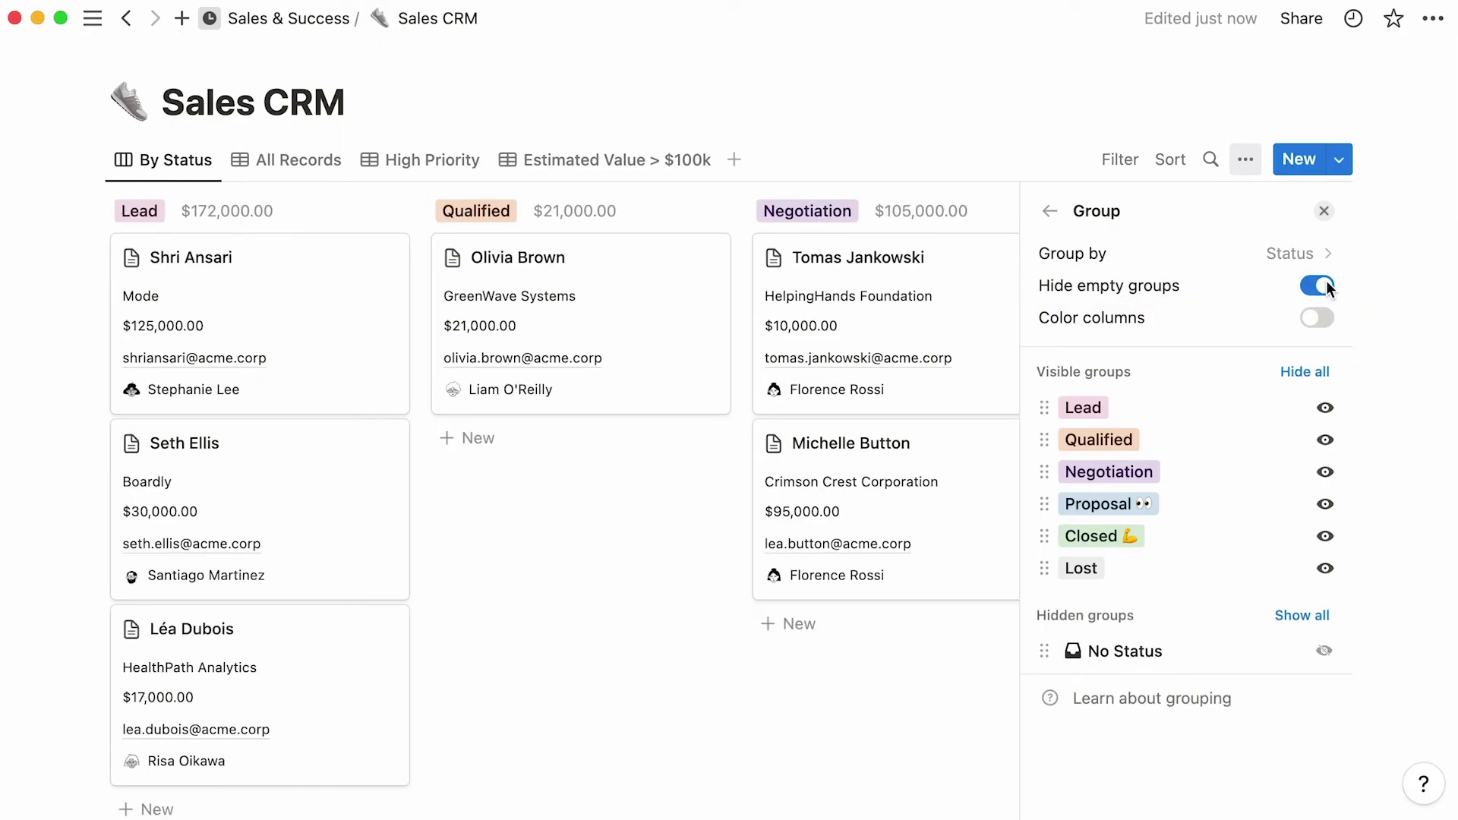
{"action": "left_click", "coordinate": [1327, 319]}
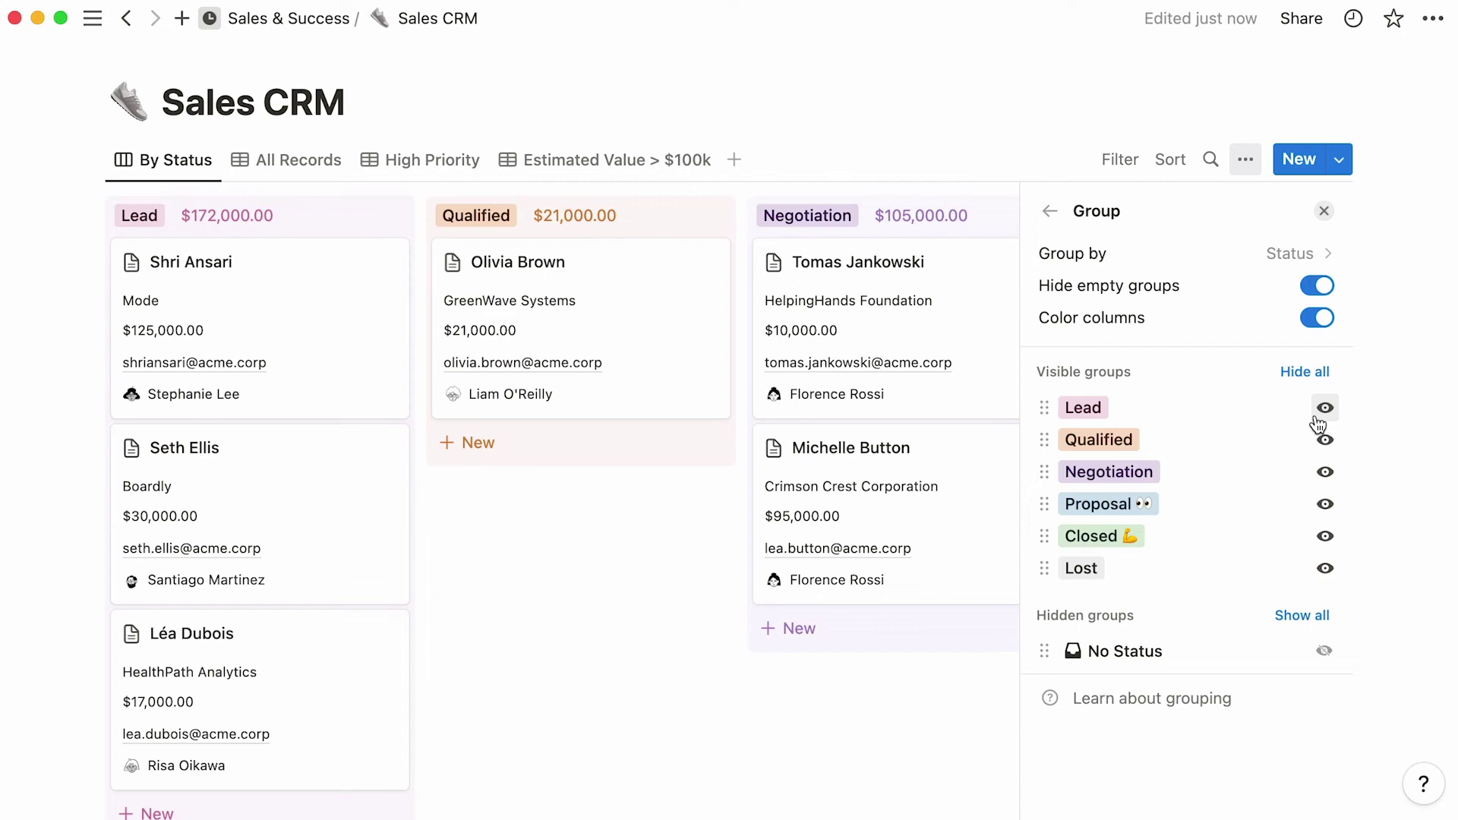
- Hide and reshow the Lead group, then drag it to the top of the order
{"action": "left_click", "coordinate": [1323, 409]}
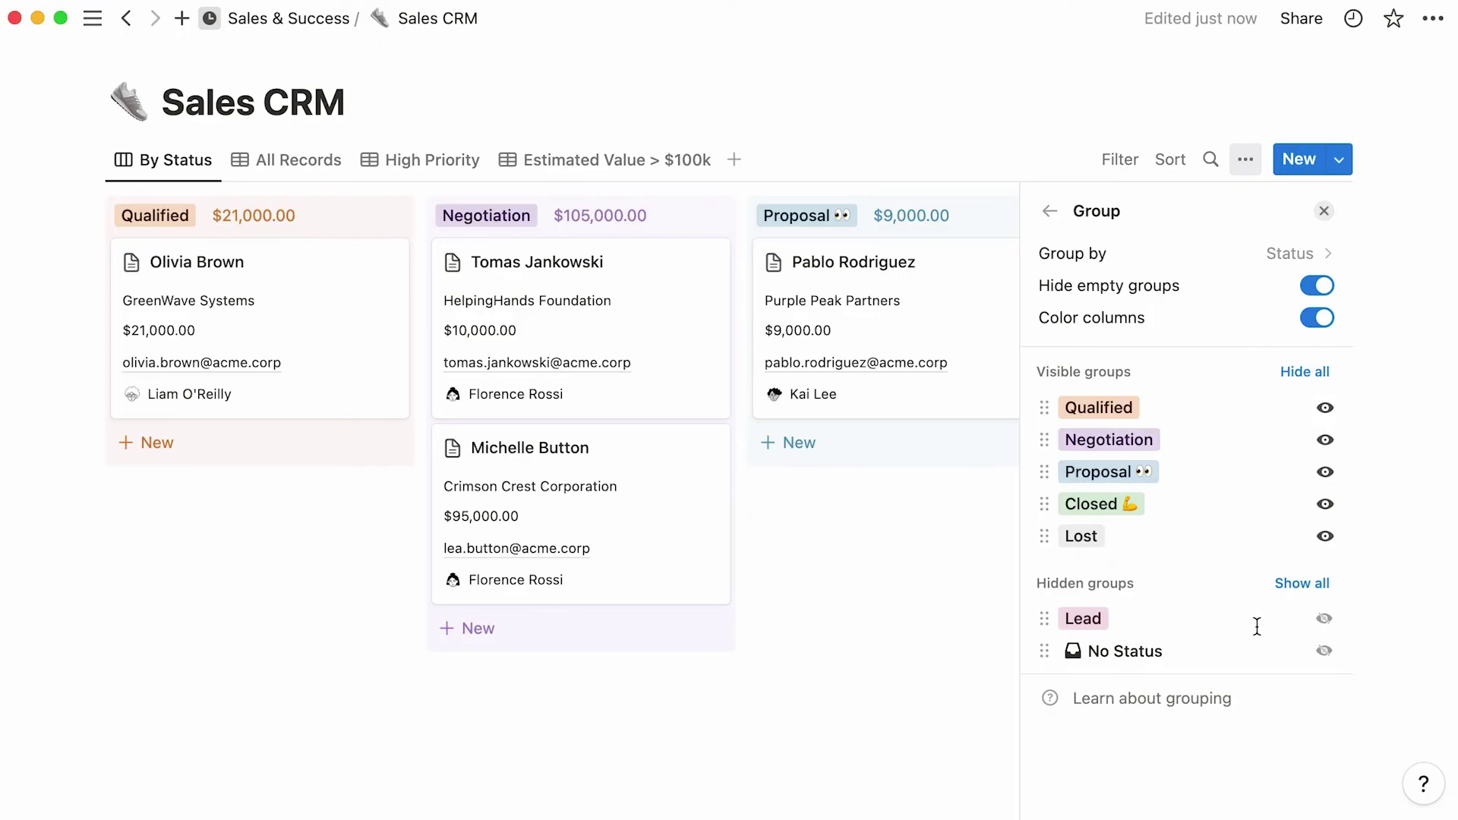
{"action": "left_click", "coordinate": [1324, 619]}
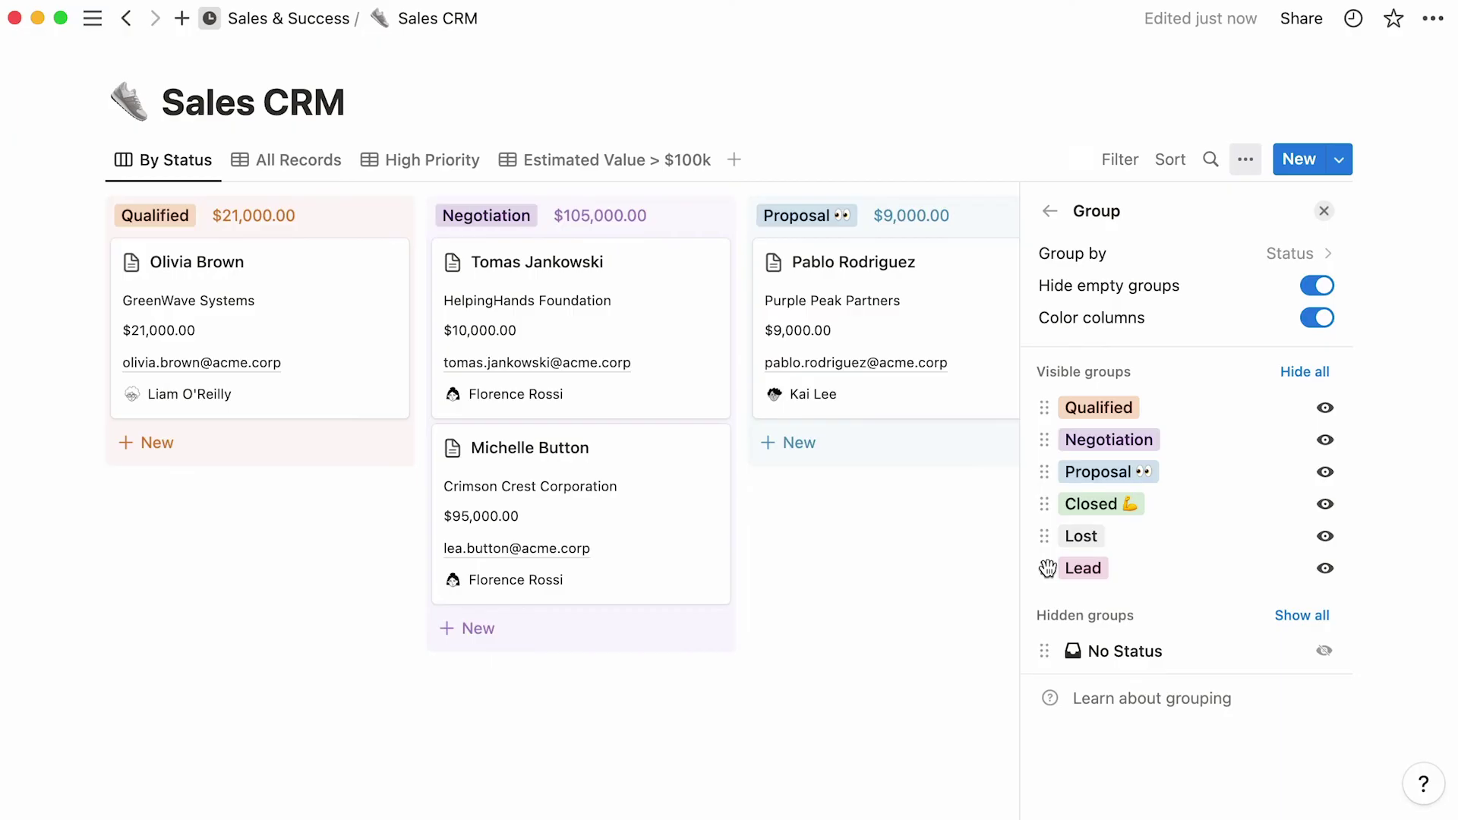
{"action": "left_click_drag", "start_coordinate": [1046, 568], "coordinate": [1040, 400]}
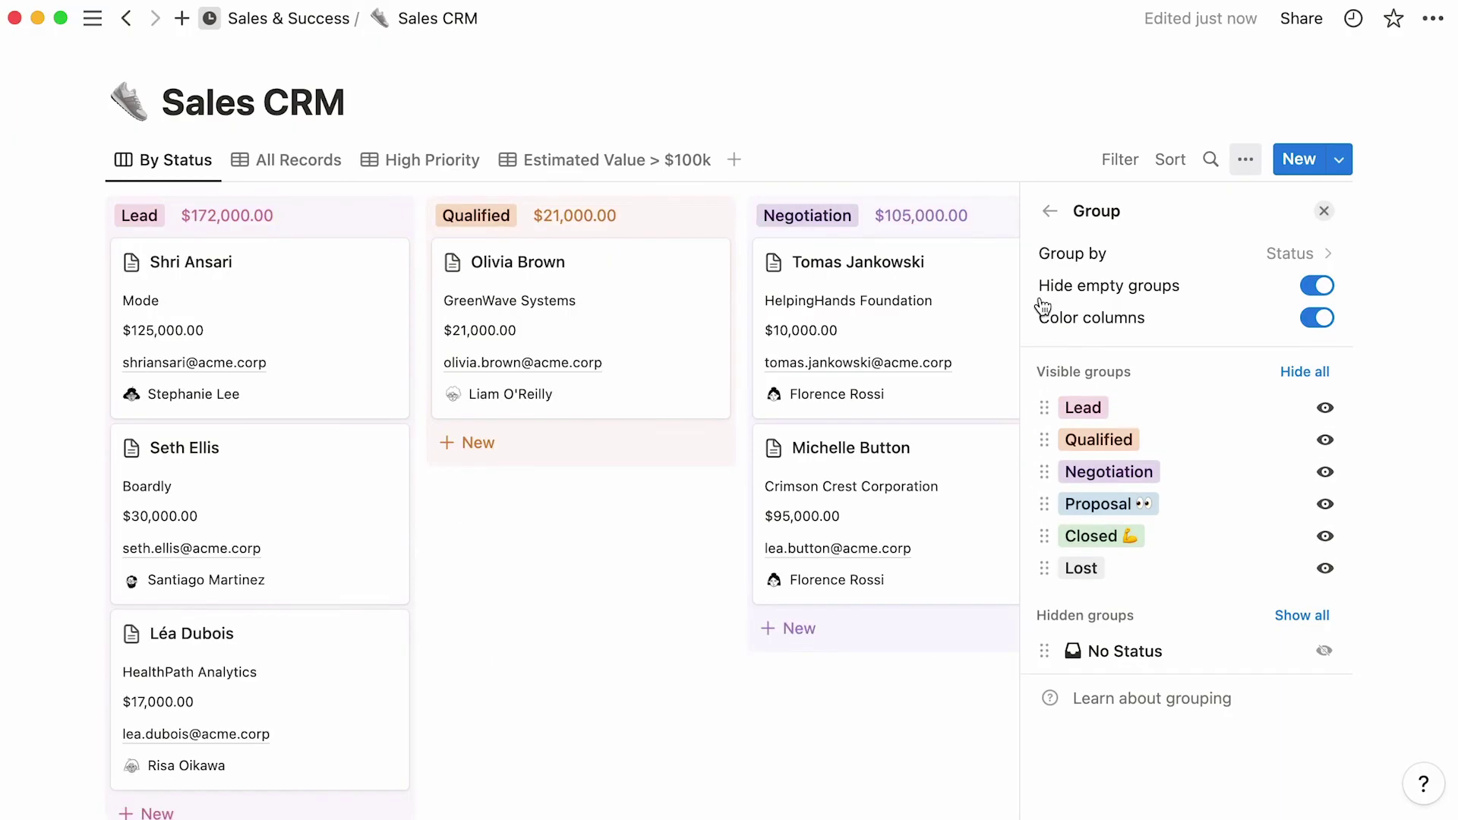
- Sub-group the By Status board by Priority and close the settings panel
{"action": "left_click", "coordinate": [1049, 213]}
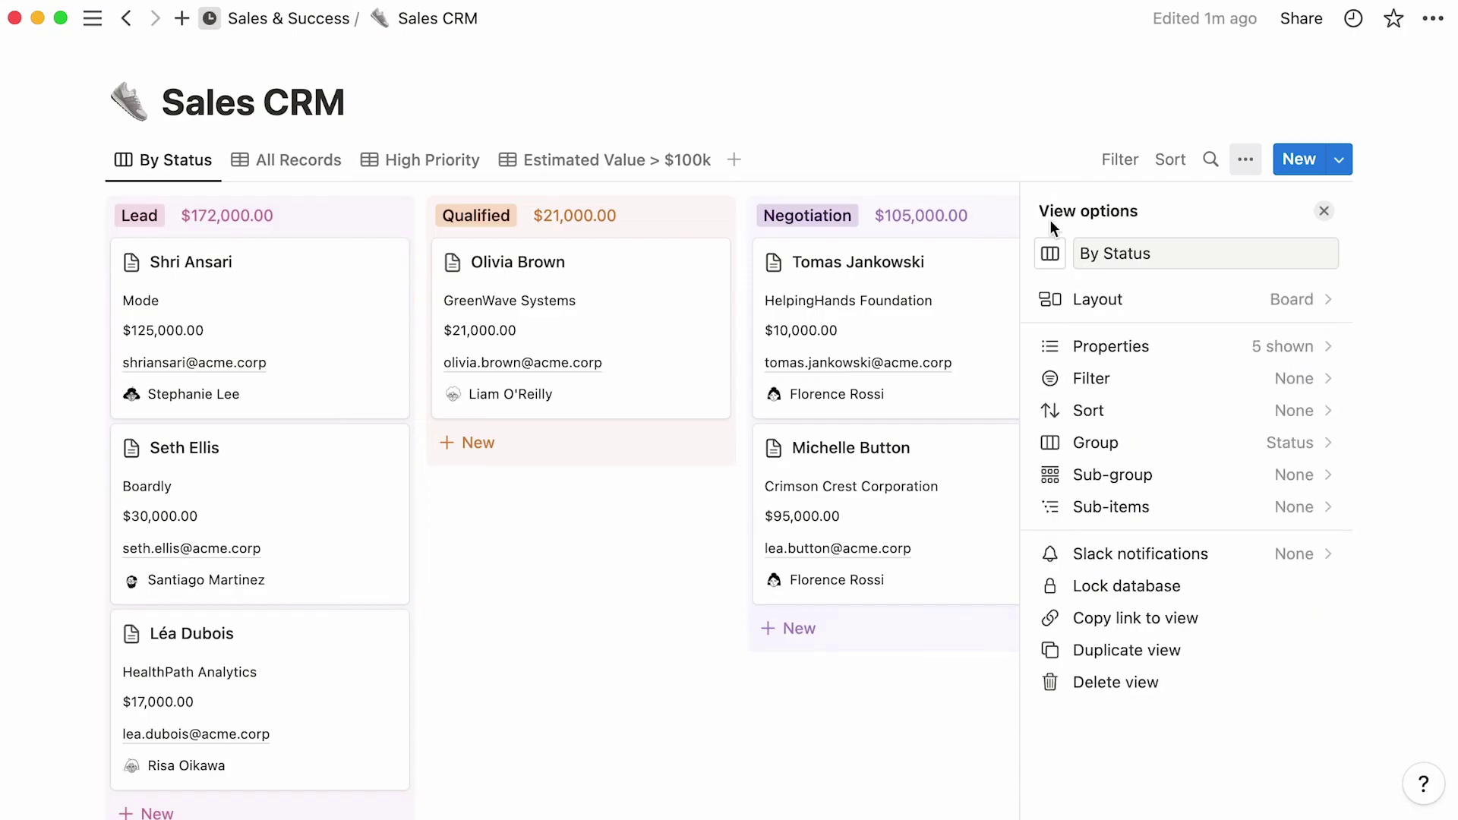
{"action": "left_click", "coordinate": [1204, 476]}
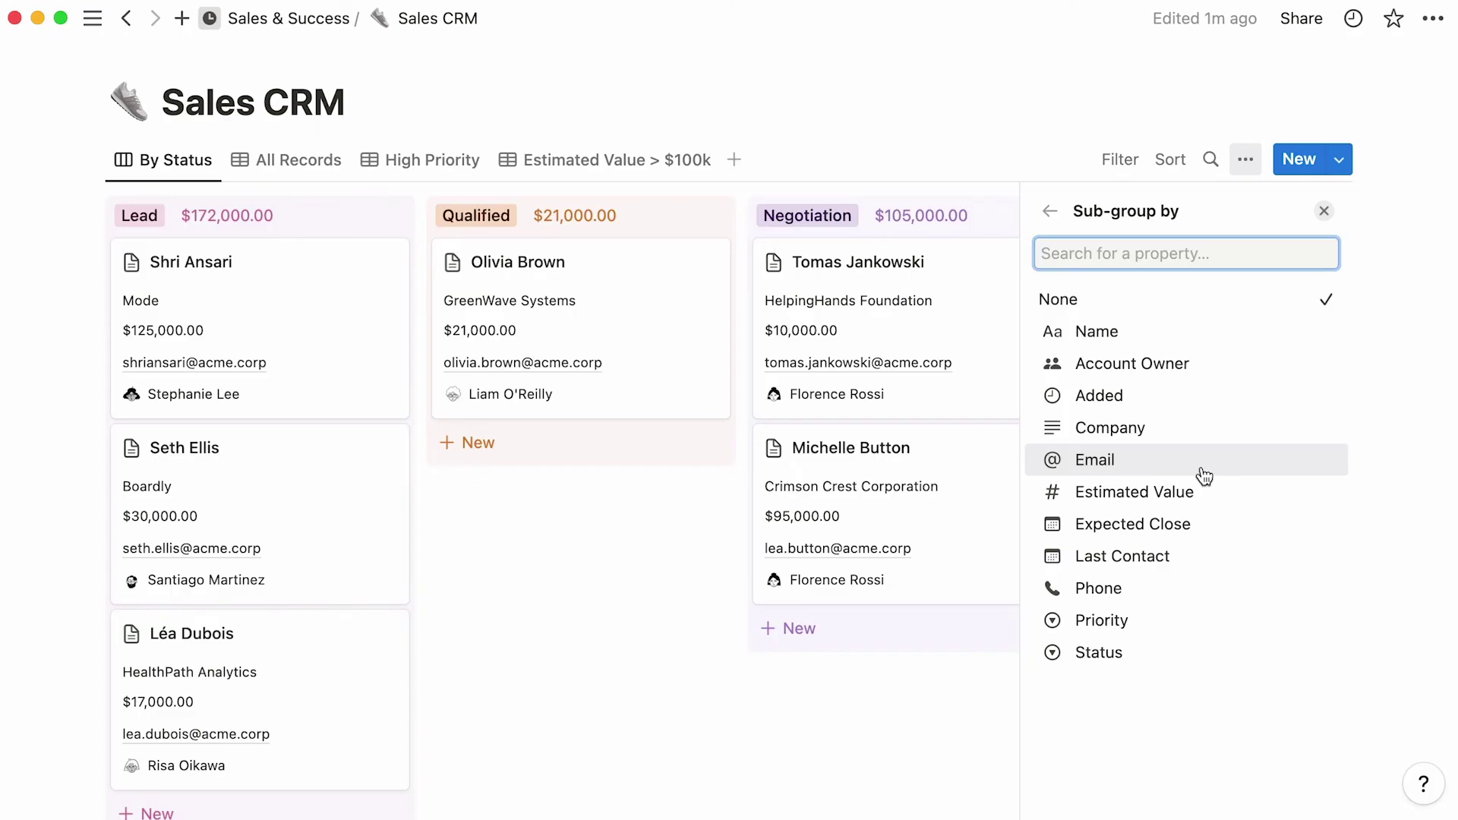
{"action": "left_click", "coordinate": [1213, 623]}
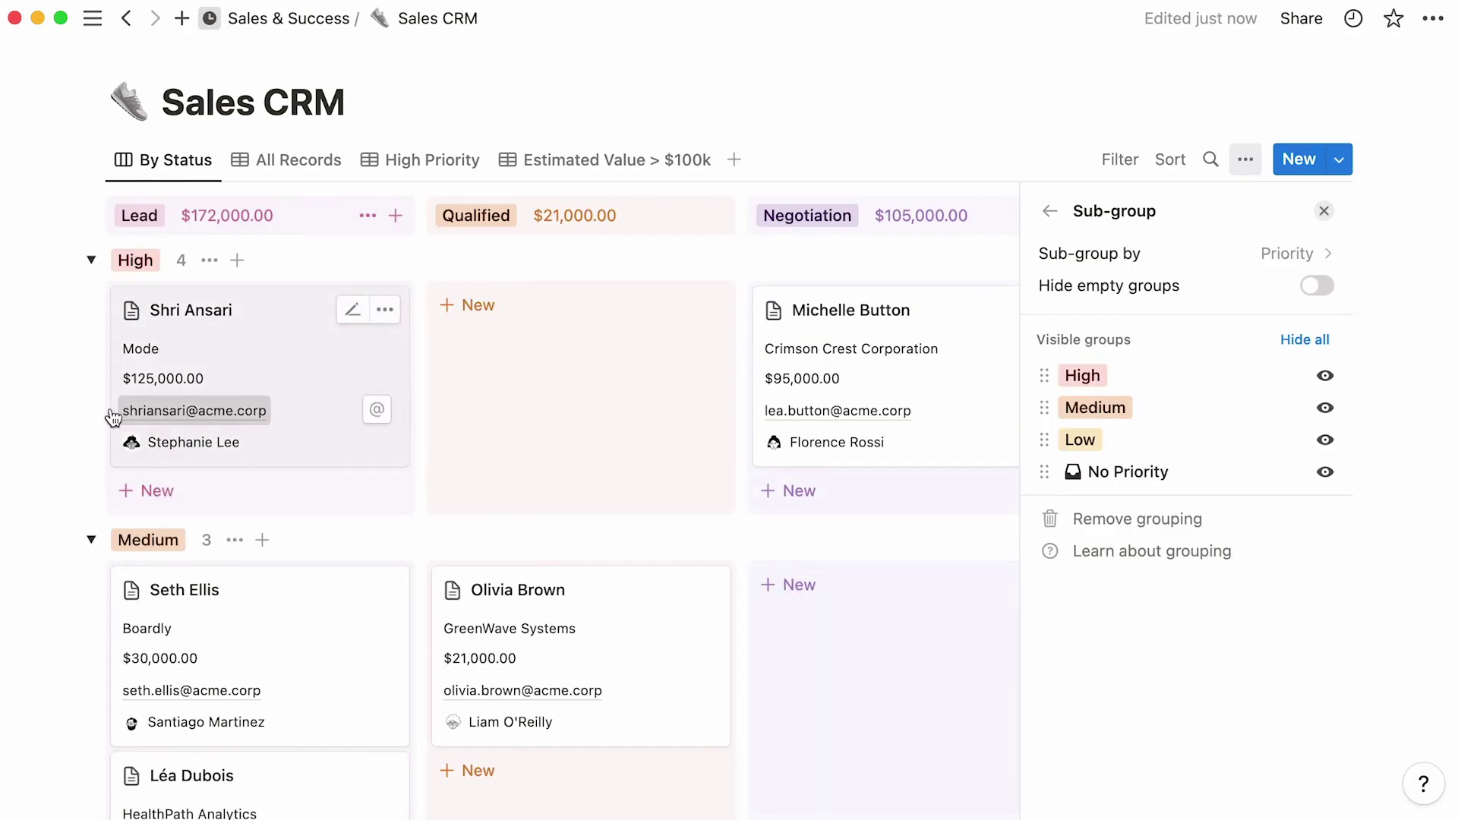
{"action": "left_click", "coordinate": [37, 408]}
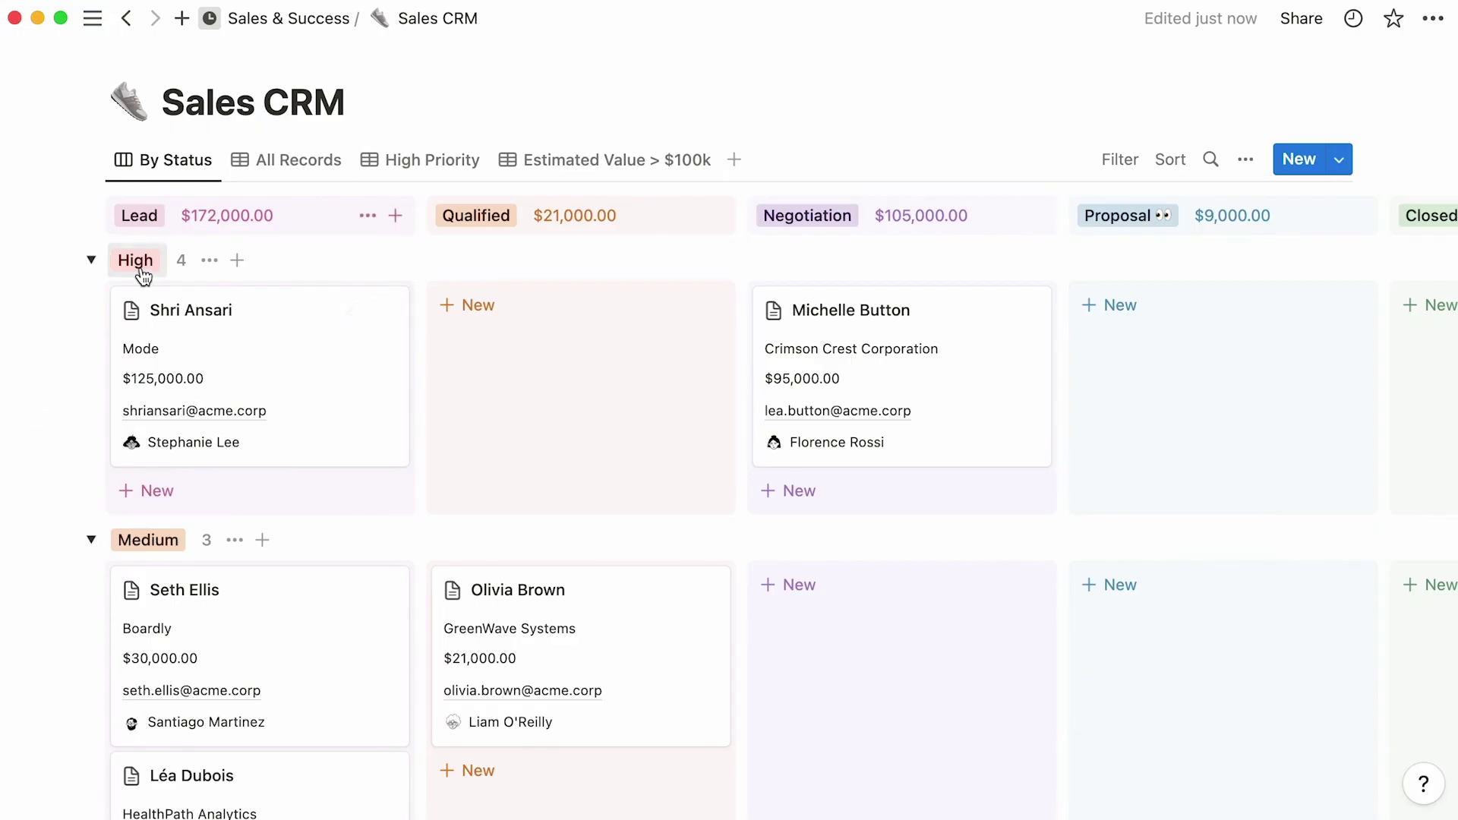
- Drag the $17,000.00 deal card from Lead into the Low-priority Qualified column
{"action": "scroll", "coordinate": [27, 417], "scroll_direction": "down", "scroll_amount": 5}
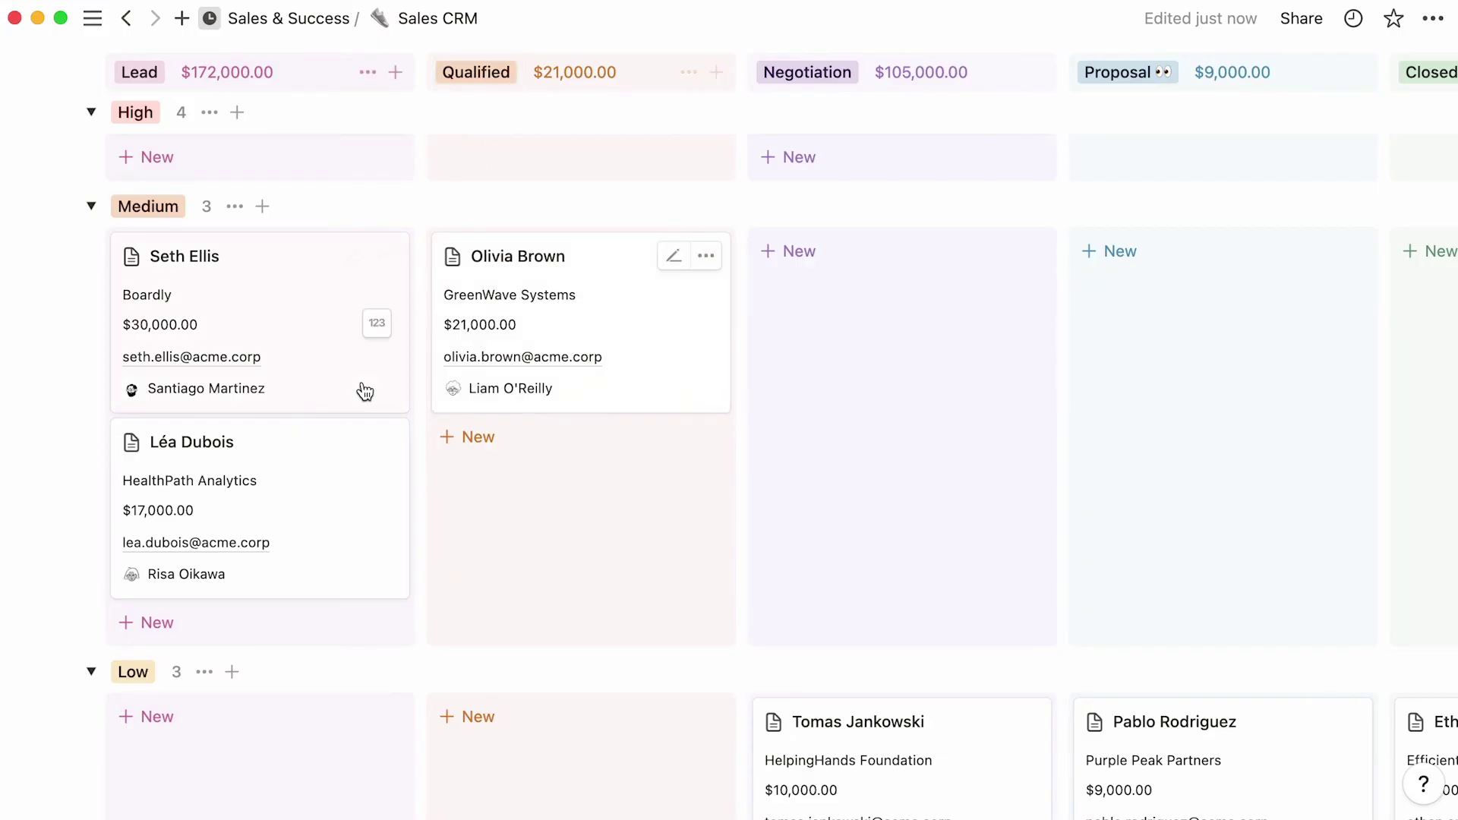
{"action": "left_click_drag", "start_coordinate": [311, 482], "coordinate": [510, 489]}
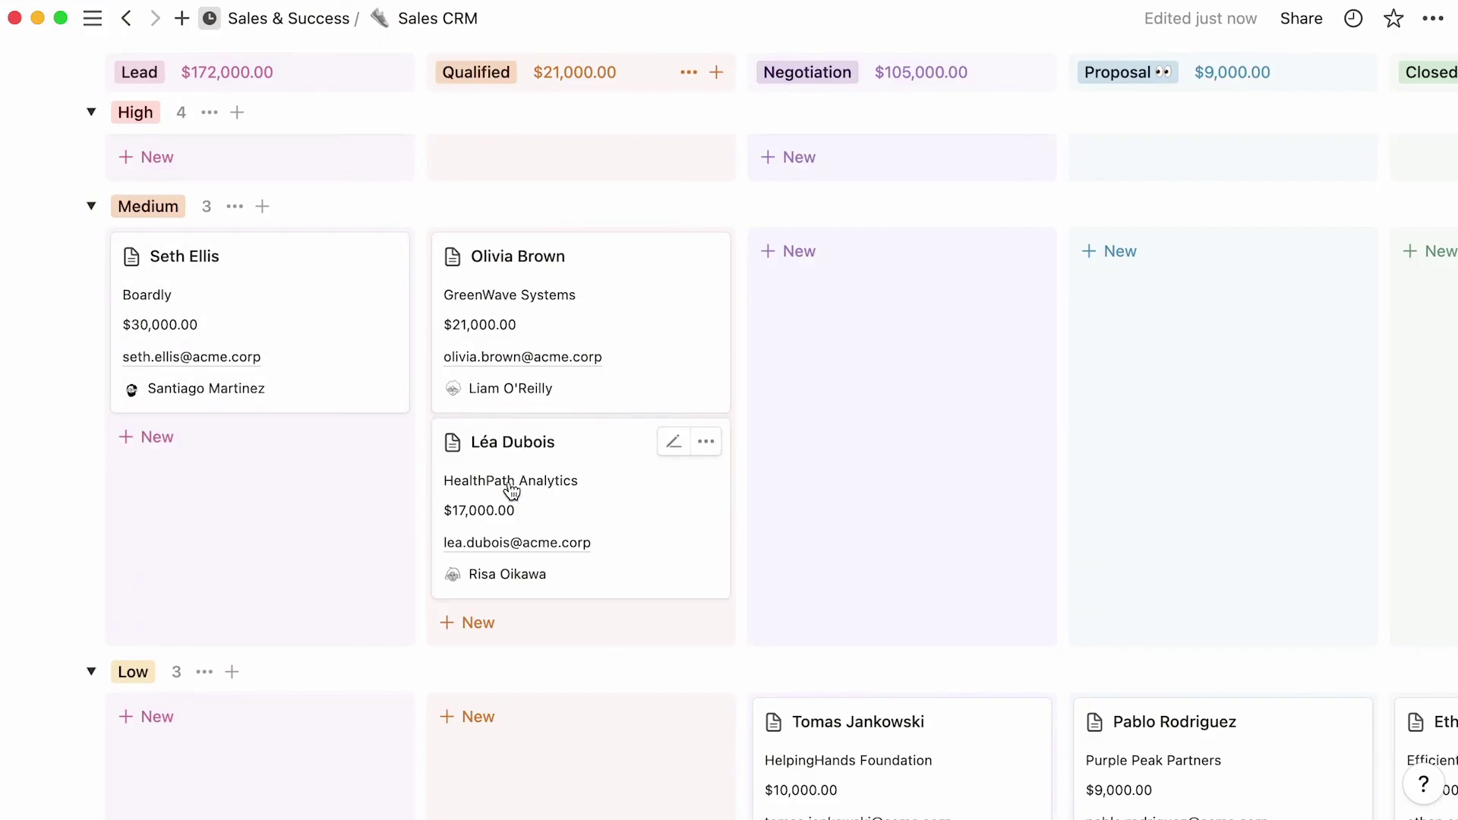
{"action": "left_click_drag", "start_coordinate": [615, 499], "coordinate": [599, 706]}
{"action": "scroll", "coordinate": [600, 710], "scroll_direction": "up", "scroll_amount": 5}
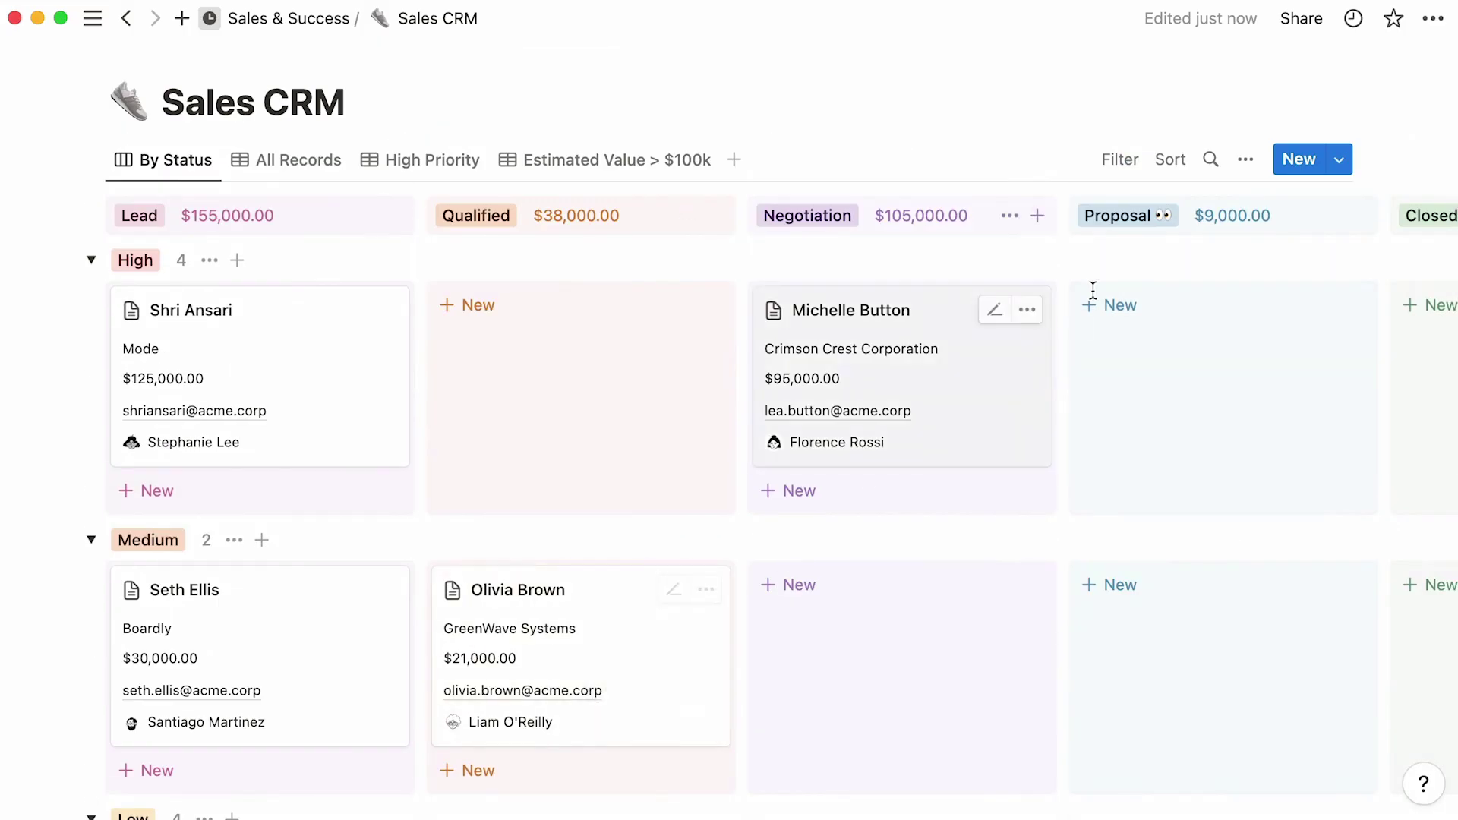
{"action": "left_click", "coordinate": [1244, 160]}
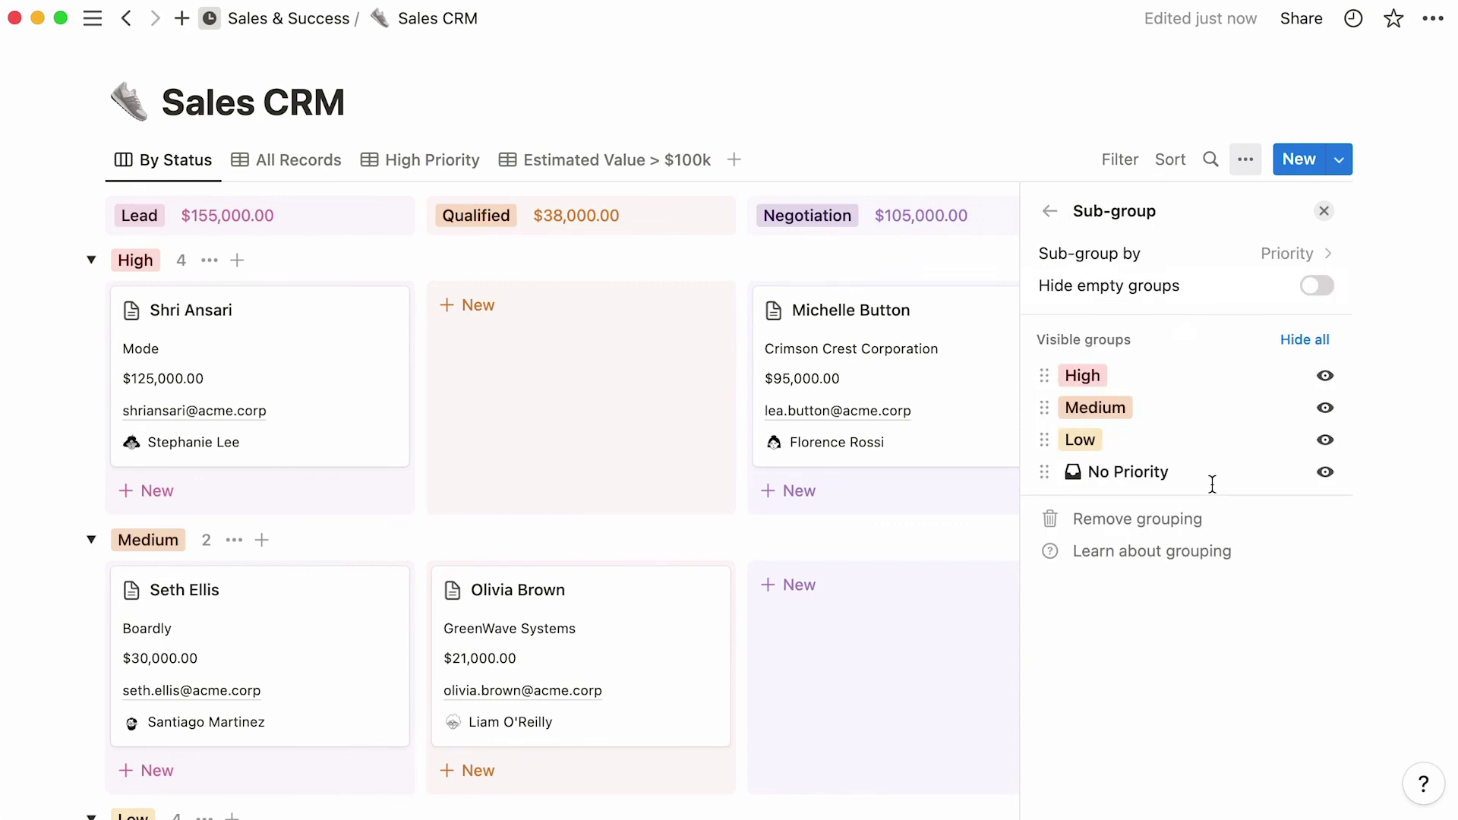
- Return to the main view options and look at the Load limit choices without changing them
{"action": "left_click", "coordinate": [1051, 210]}
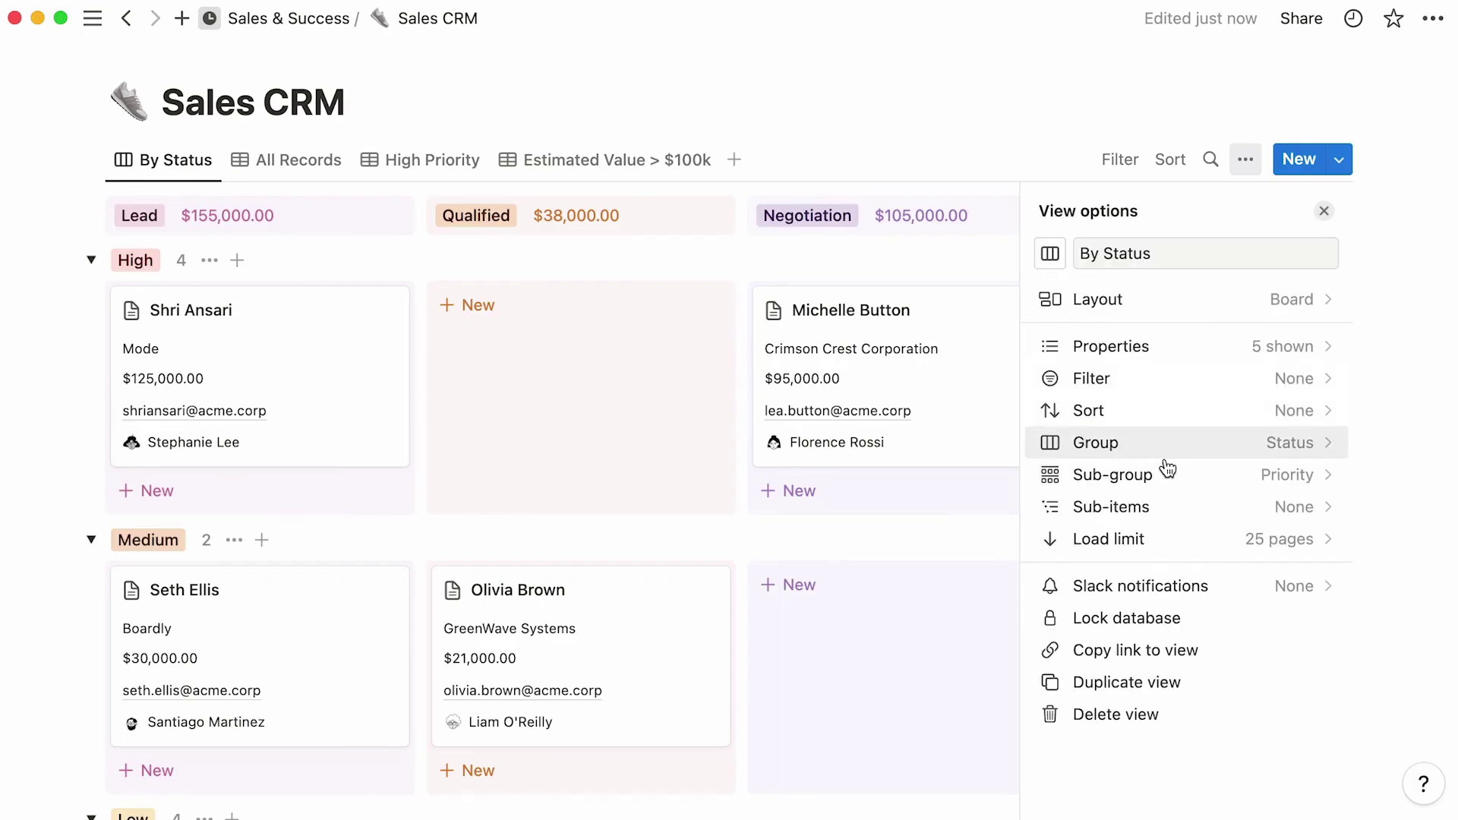
{"action": "left_click", "coordinate": [1187, 535]}
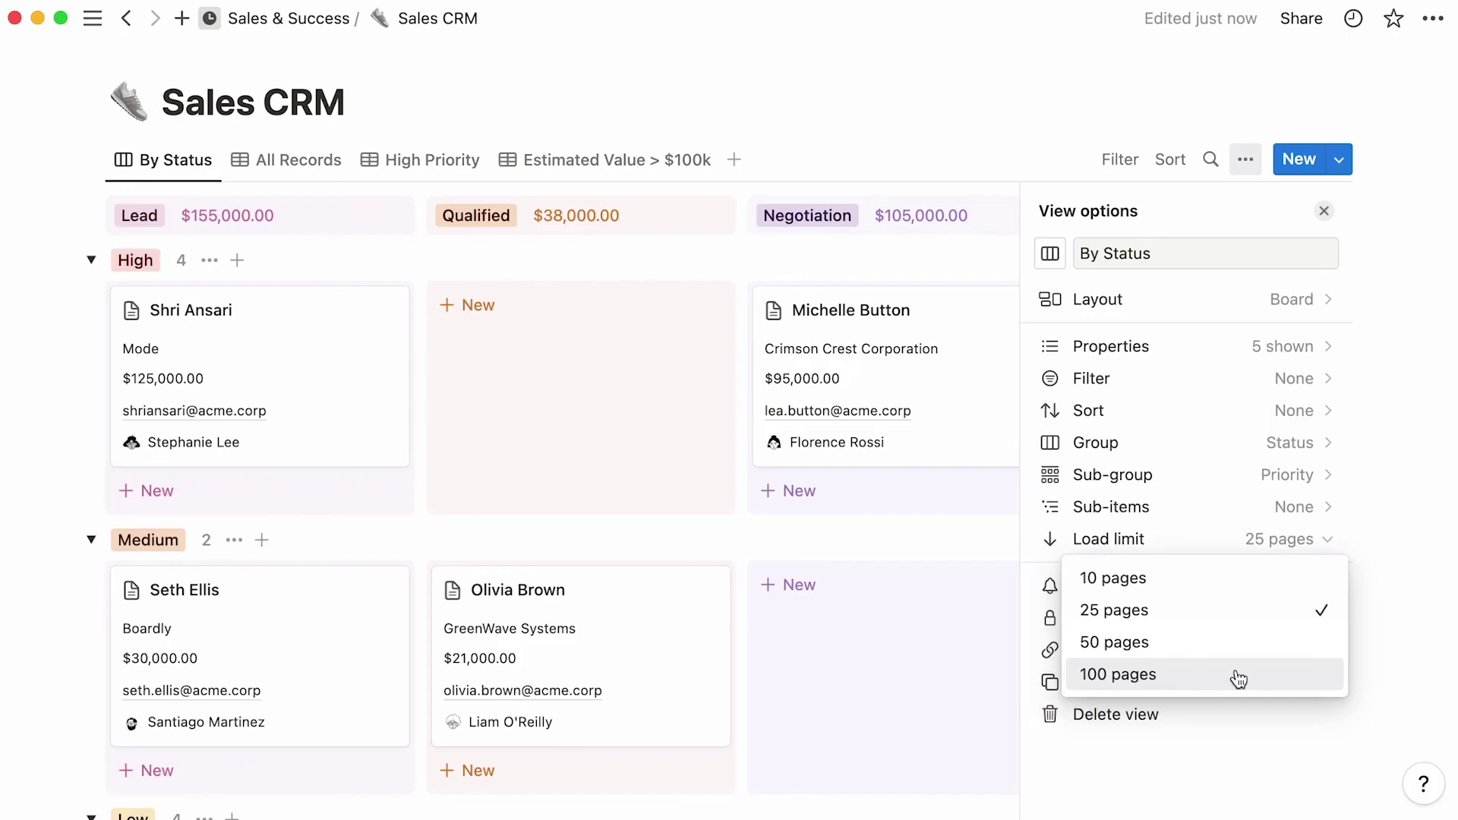
{"action": "left_click", "coordinate": [1154, 749]}
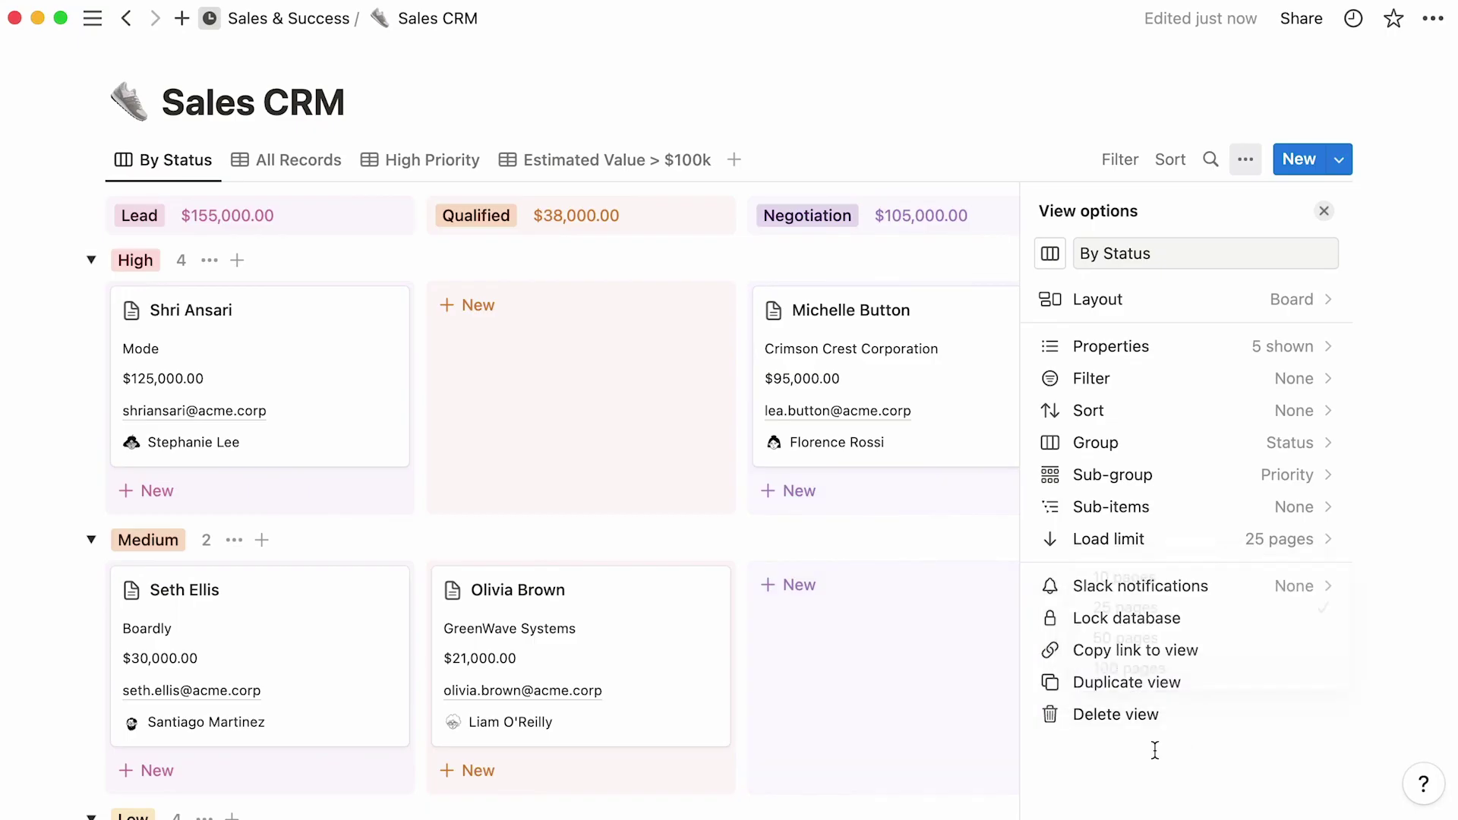
- Lock then unlock the database, copy the By Status view link, and close the view settings
{"action": "left_click", "coordinate": [1232, 615]}
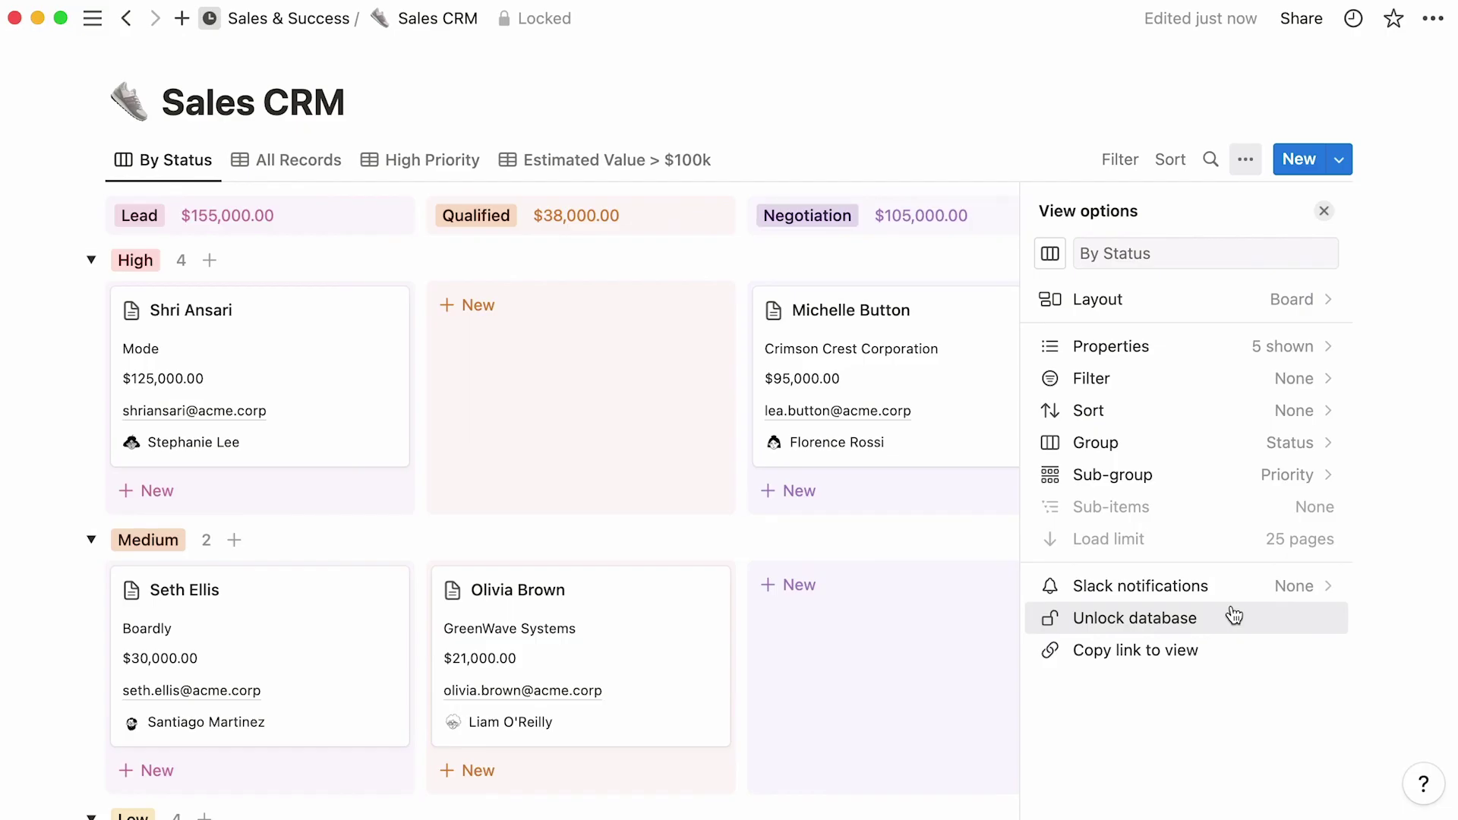
{"action": "left_click", "coordinate": [1234, 615]}
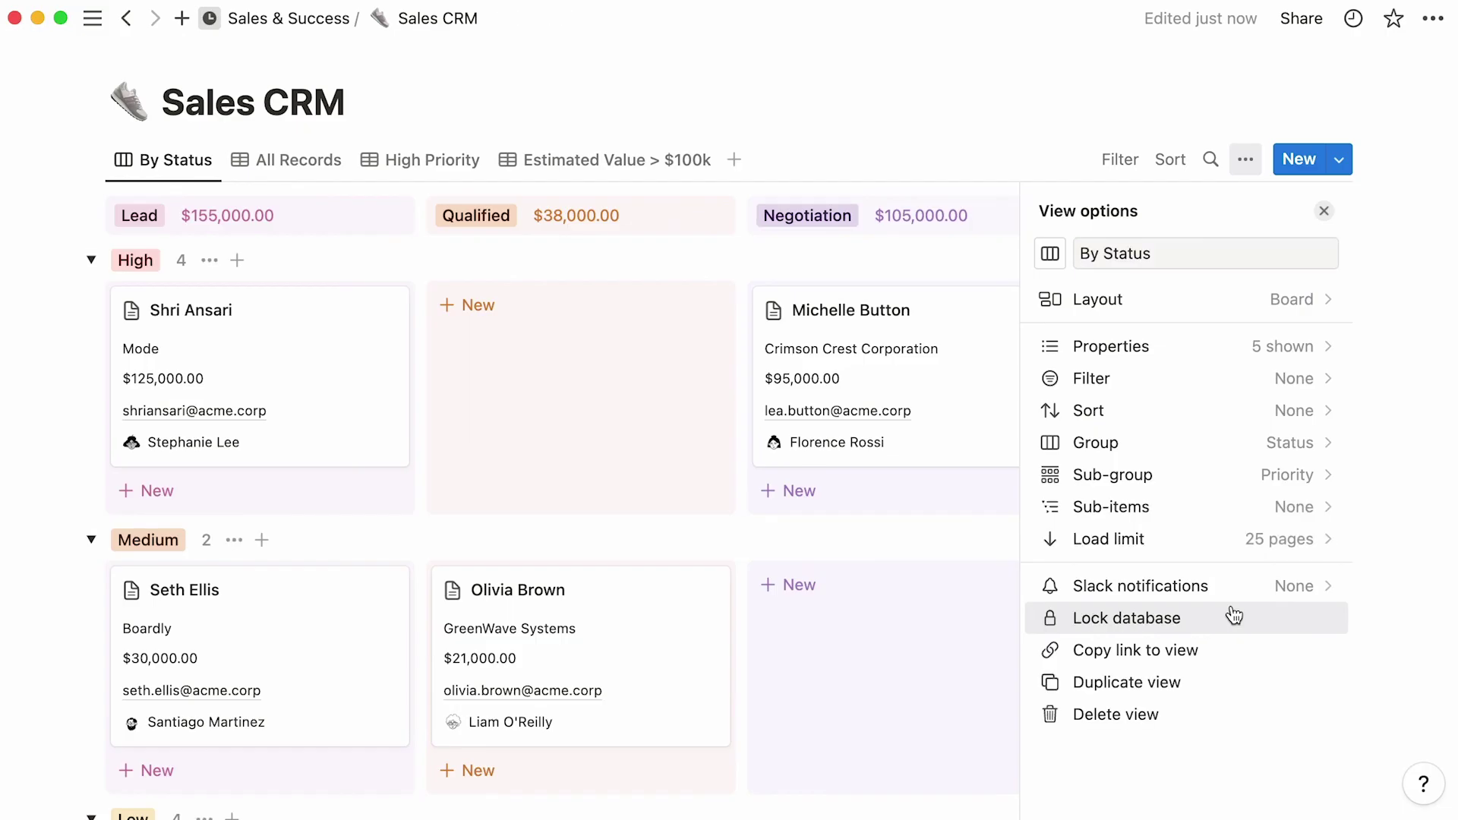
{"action": "left_click", "coordinate": [1251, 656]}
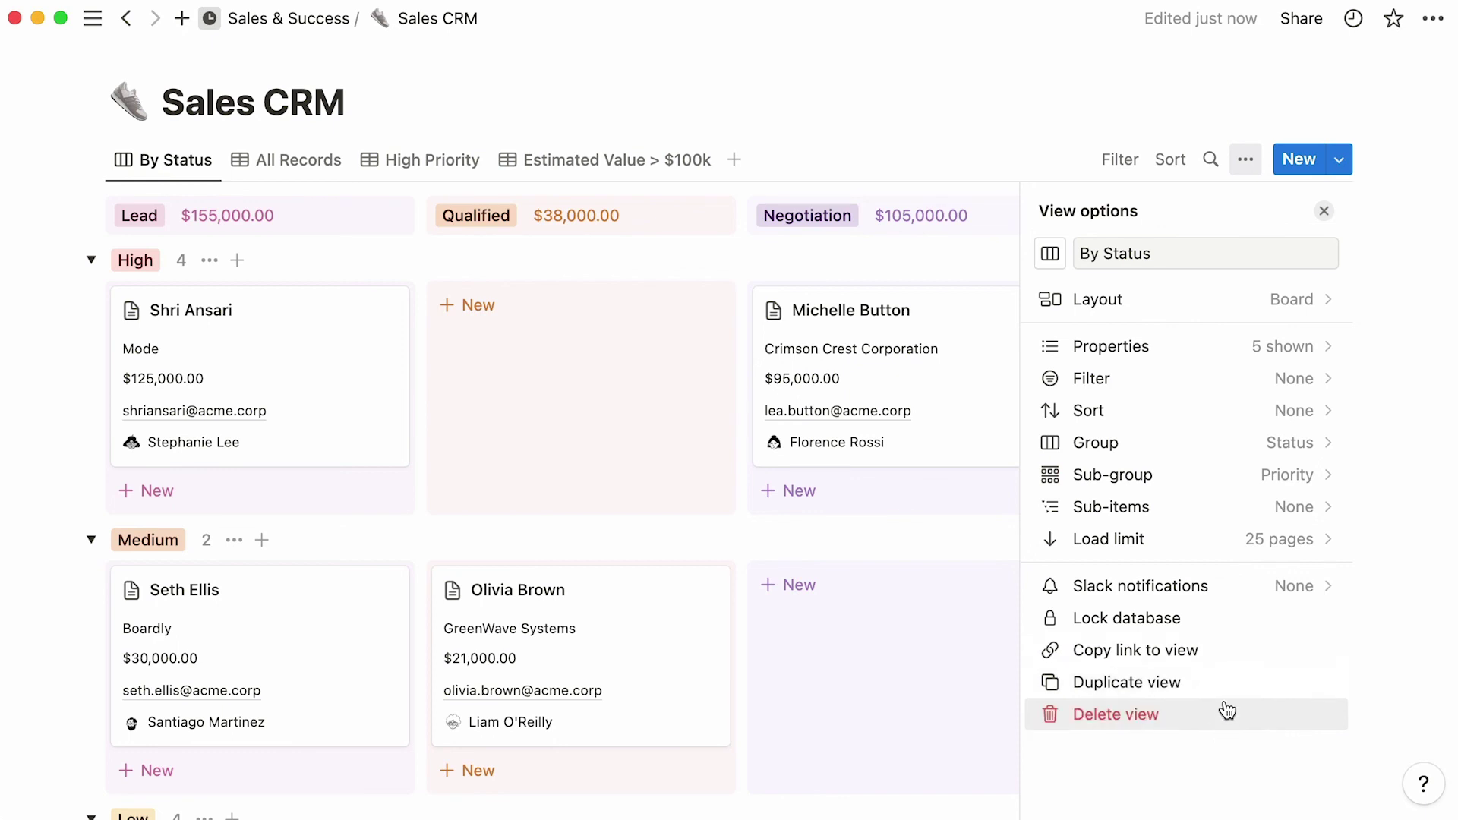
{"action": "left_click", "coordinate": [871, 682]}
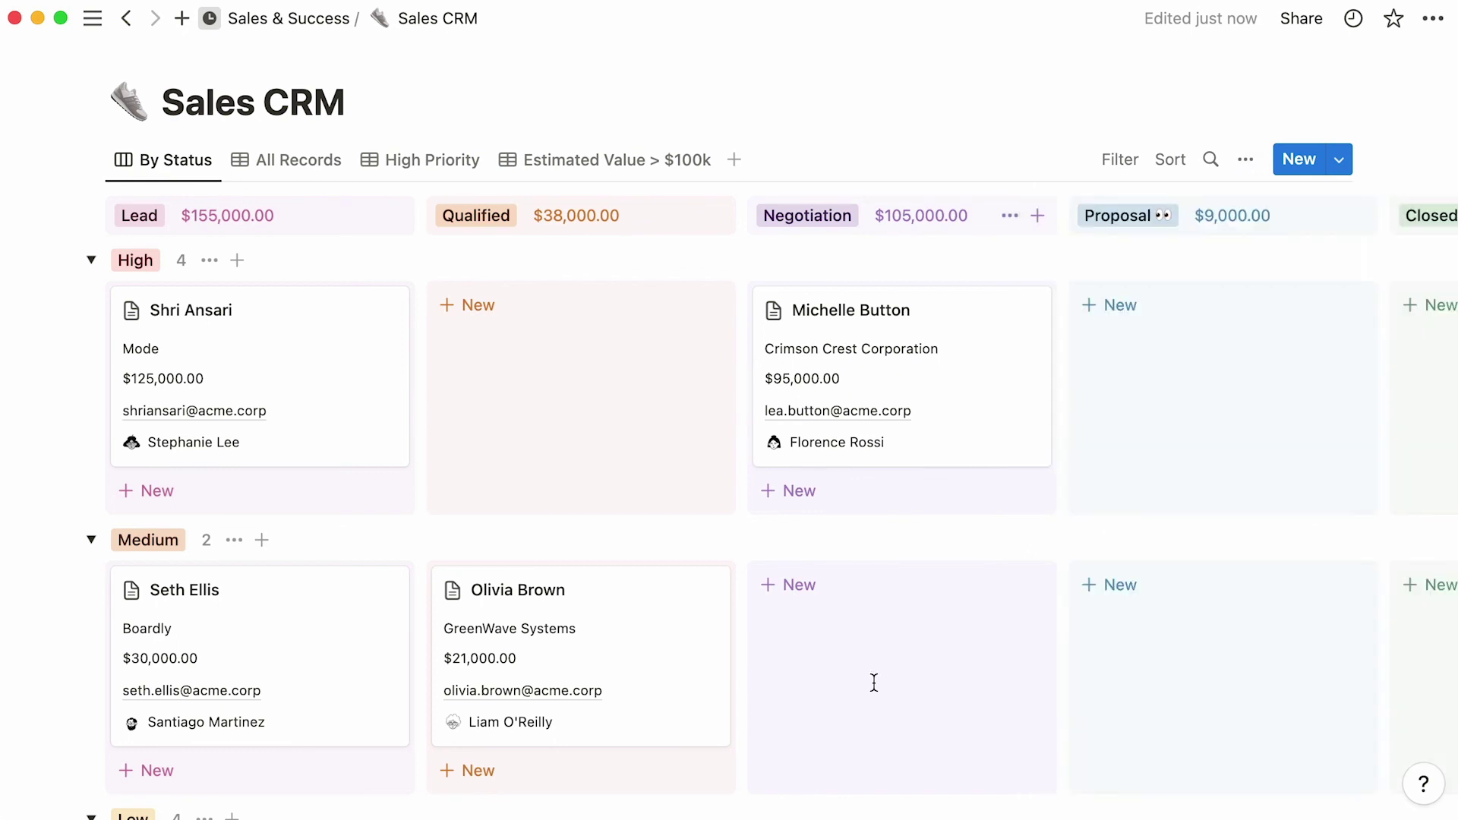
{"action": "scroll", "coordinate": [873, 682], "scroll_direction": "down", "scroll_amount": 1}
{"action": "scroll", "coordinate": [874, 683], "scroll_direction": "down", "scroll_amount": 5}
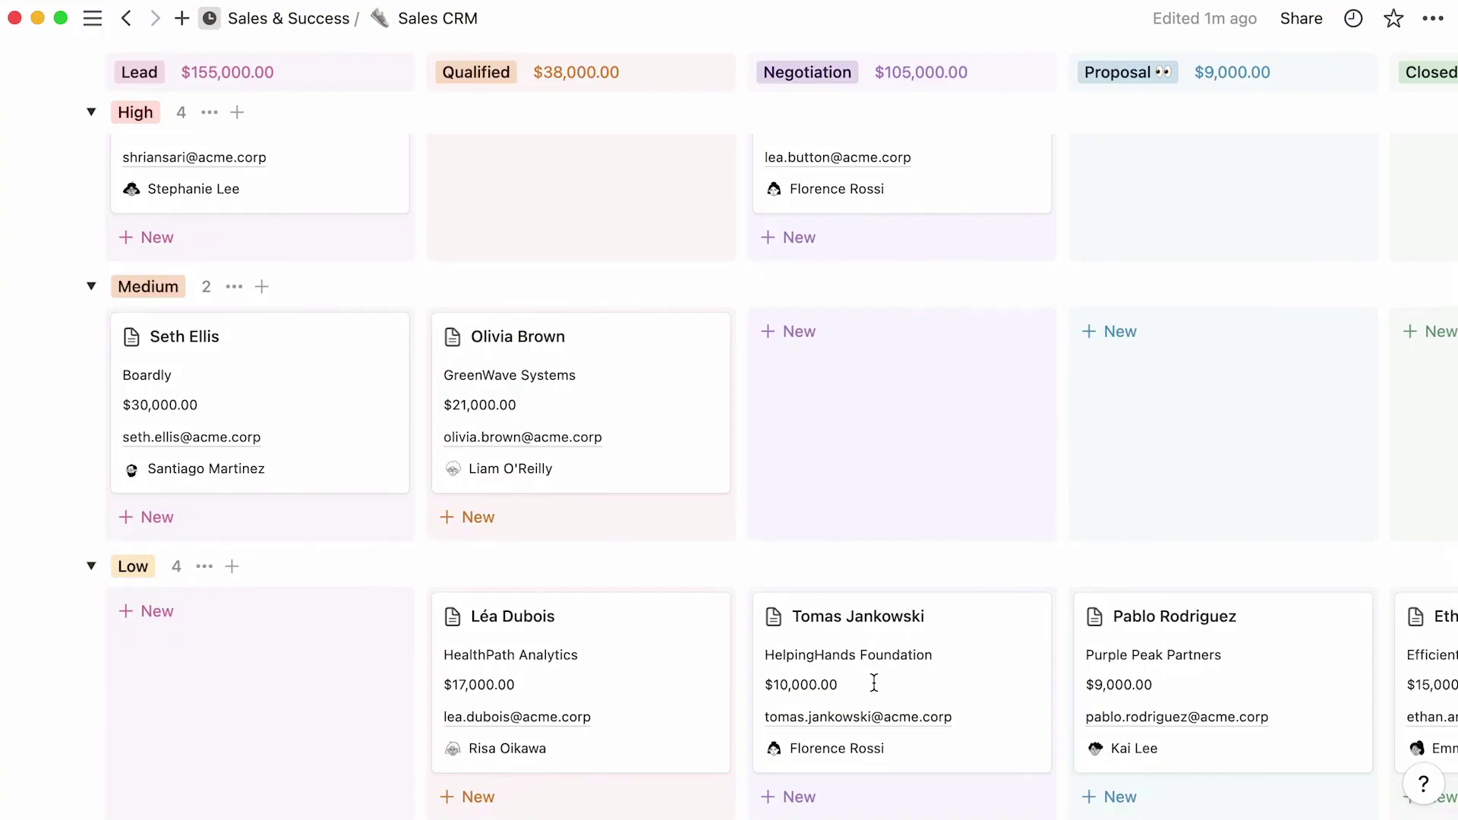
{"action": "scroll", "coordinate": [874, 683], "scroll_direction": "right", "scroll_amount": 10}
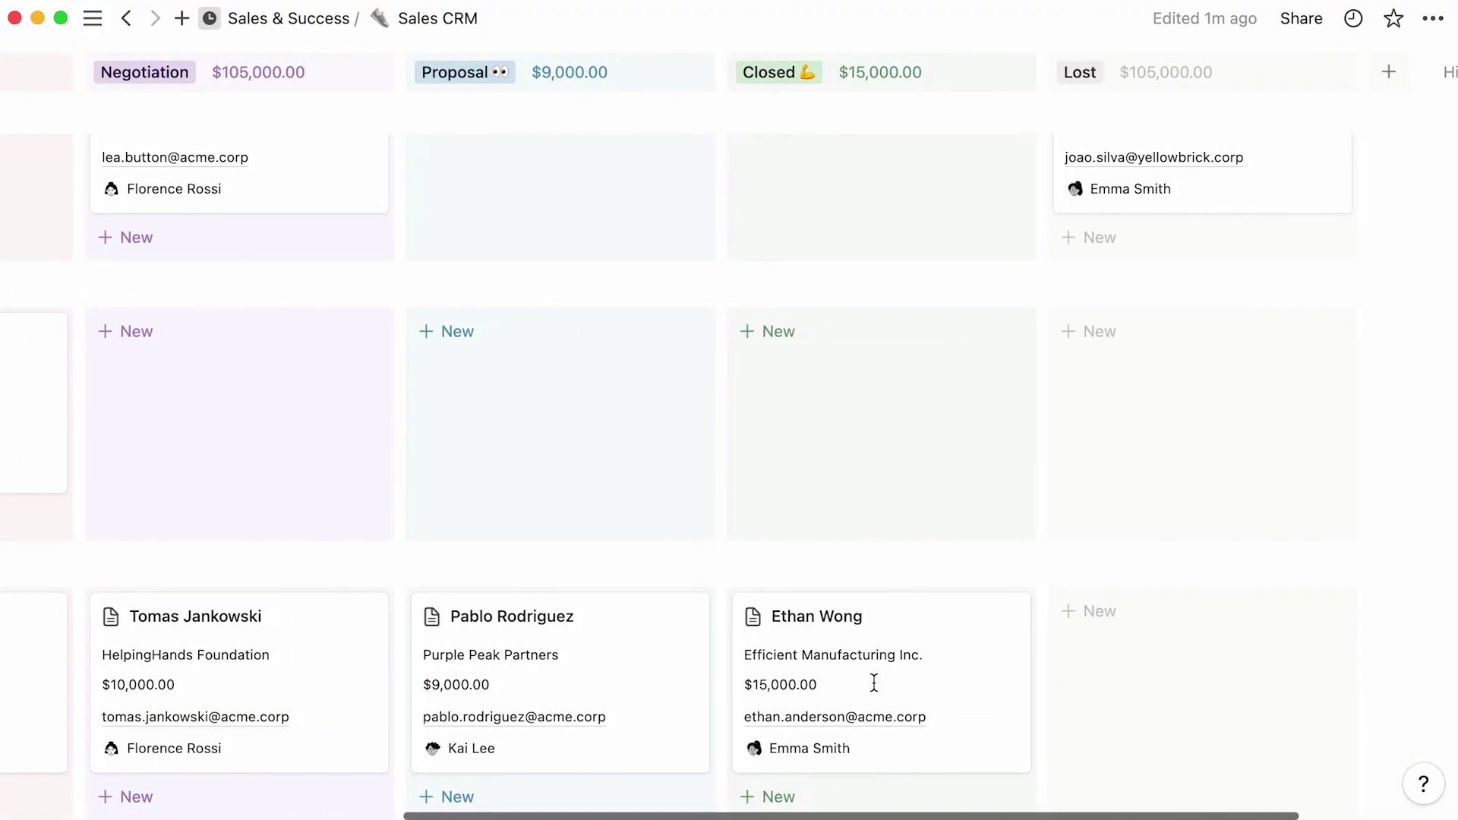
{"action": "scroll", "coordinate": [874, 683], "scroll_direction": "up", "scroll_amount": 6}
{"action": "scroll", "coordinate": [872, 683], "scroll_direction": "left", "scroll_amount": 10}
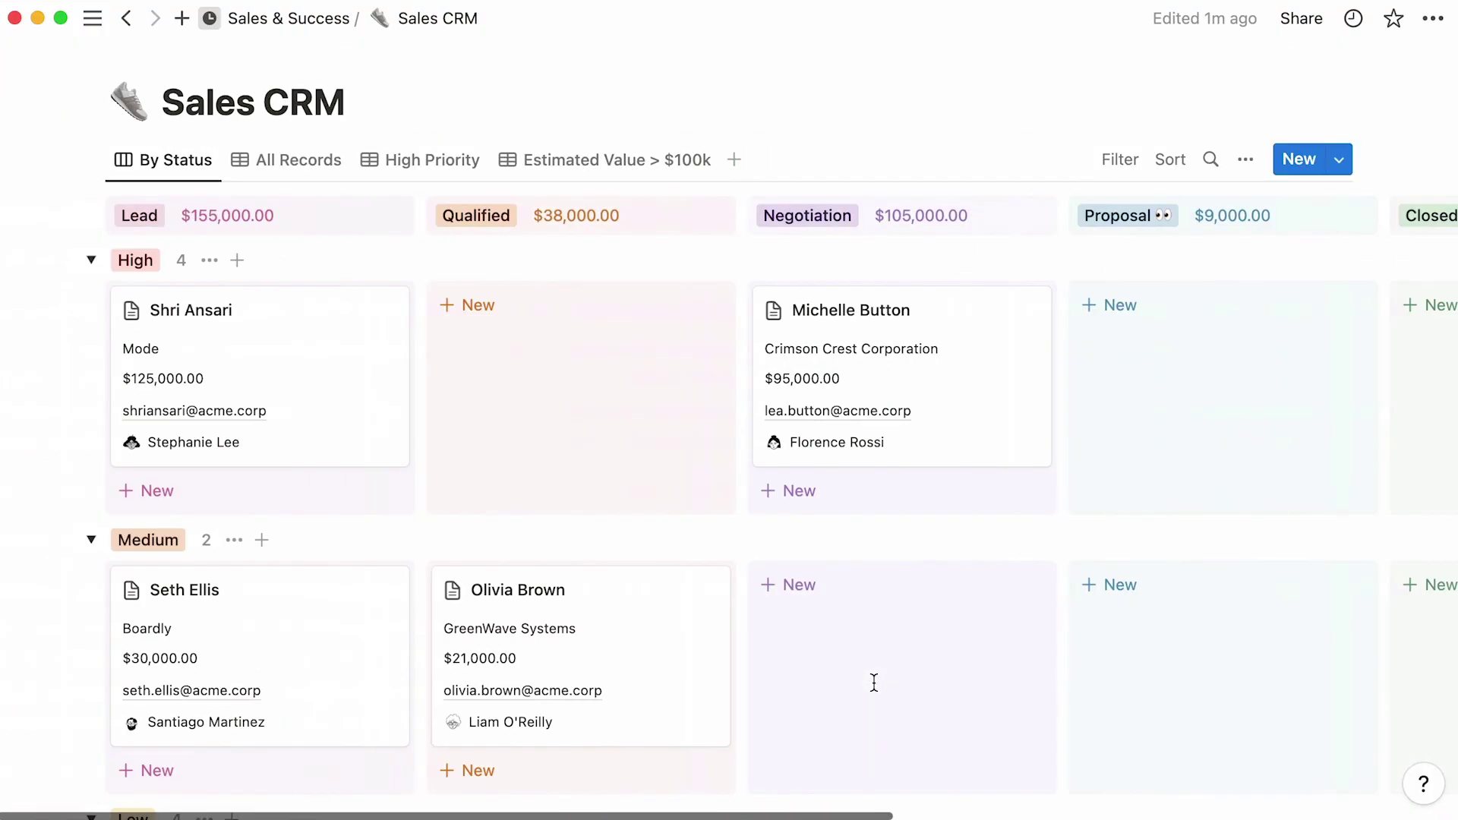
{"action": "left_click", "coordinate": [312, 400]}
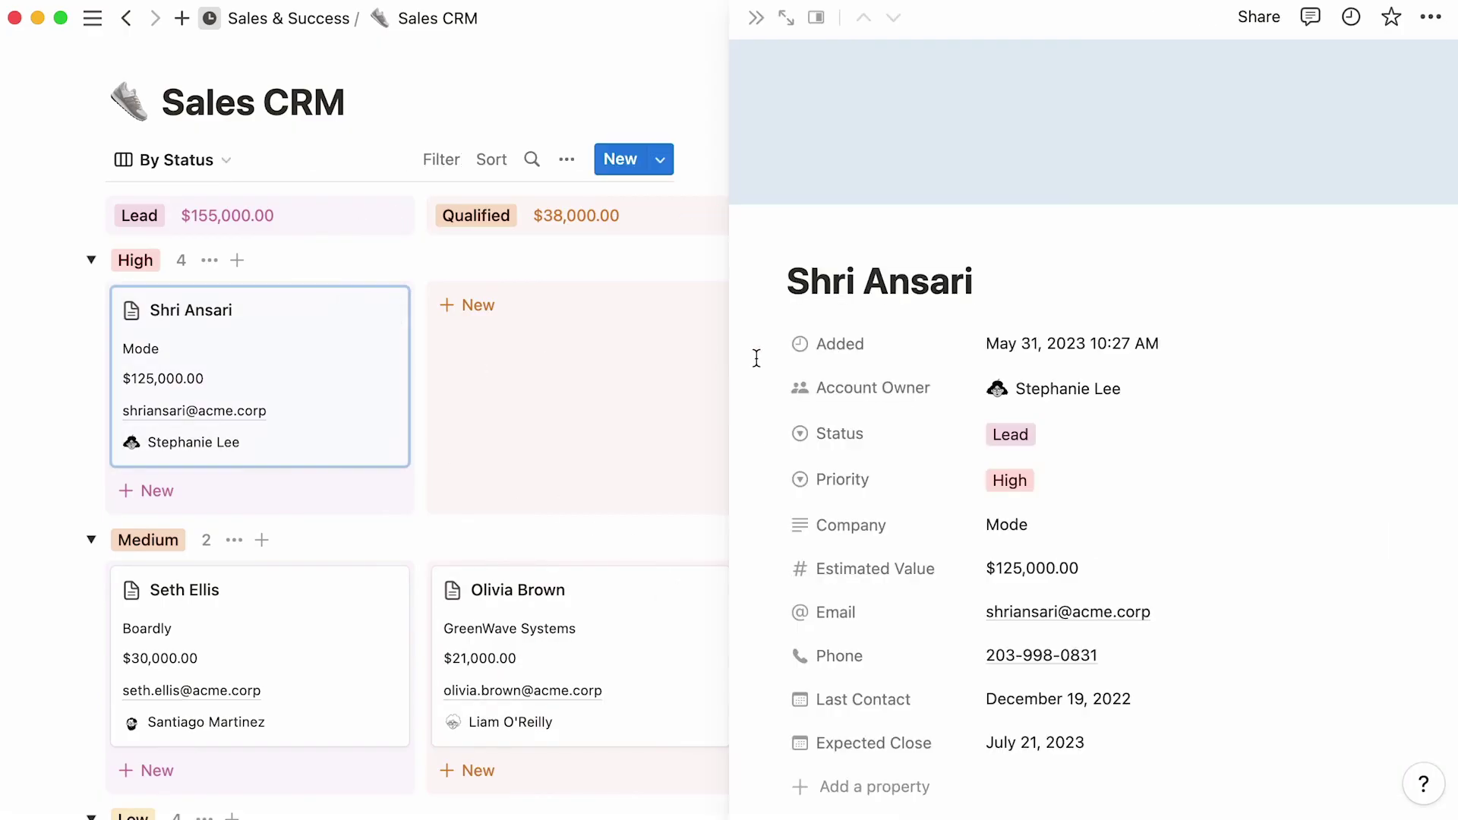
{"action": "scroll", "coordinate": [760, 358], "scroll_direction": "down", "scroll_amount": 6}
{"action": "scroll", "coordinate": [759, 358], "scroll_direction": "down", "scroll_amount": 5}
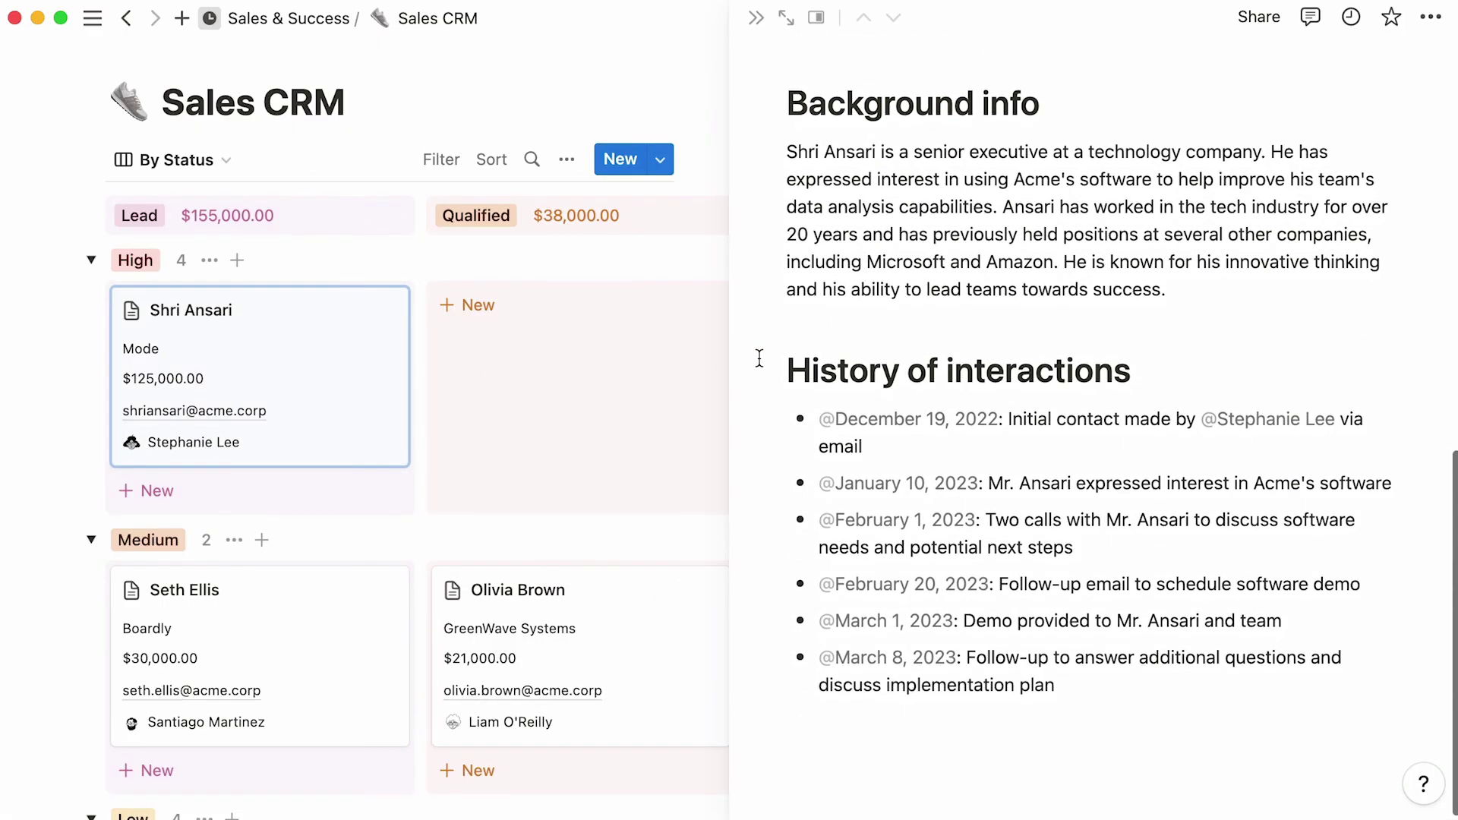
{"action": "left_click", "coordinate": [396, 137]}
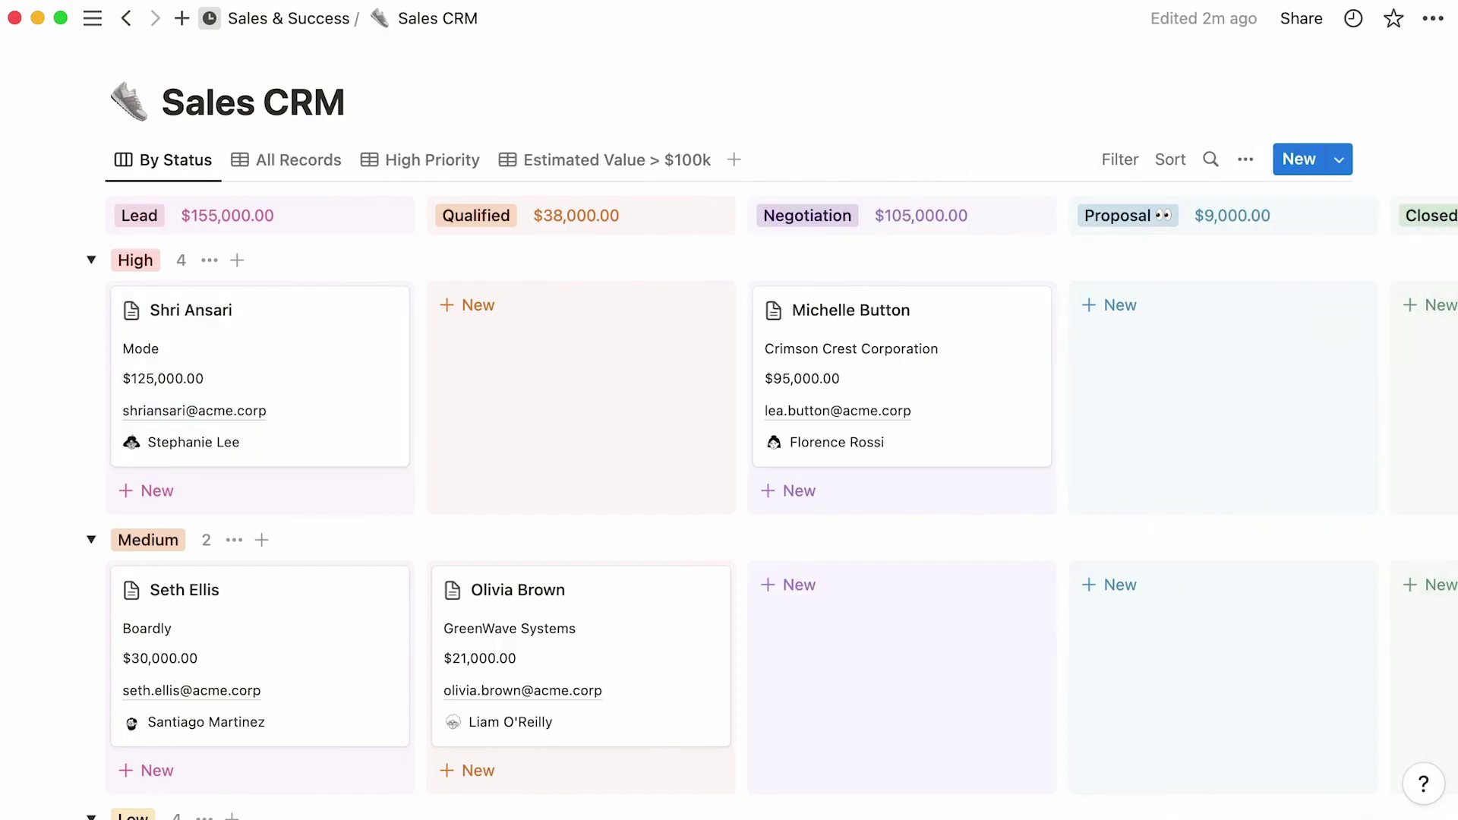